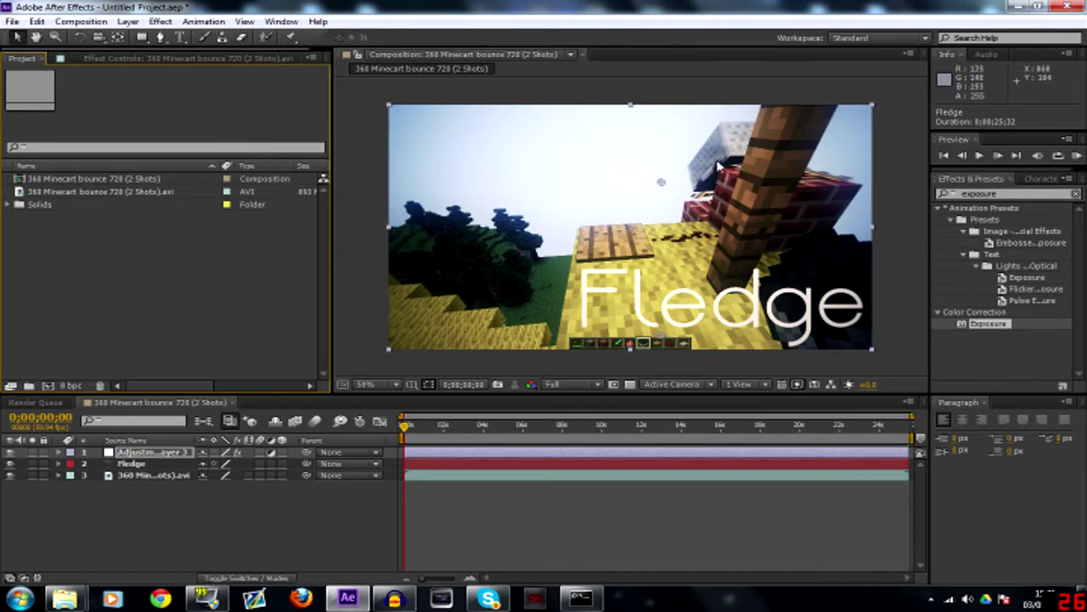
# - Inspect the Looks effect applied to Adjustment Layer 3
pyautogui.click(154, 450)
pyautogui.click(140, 53)
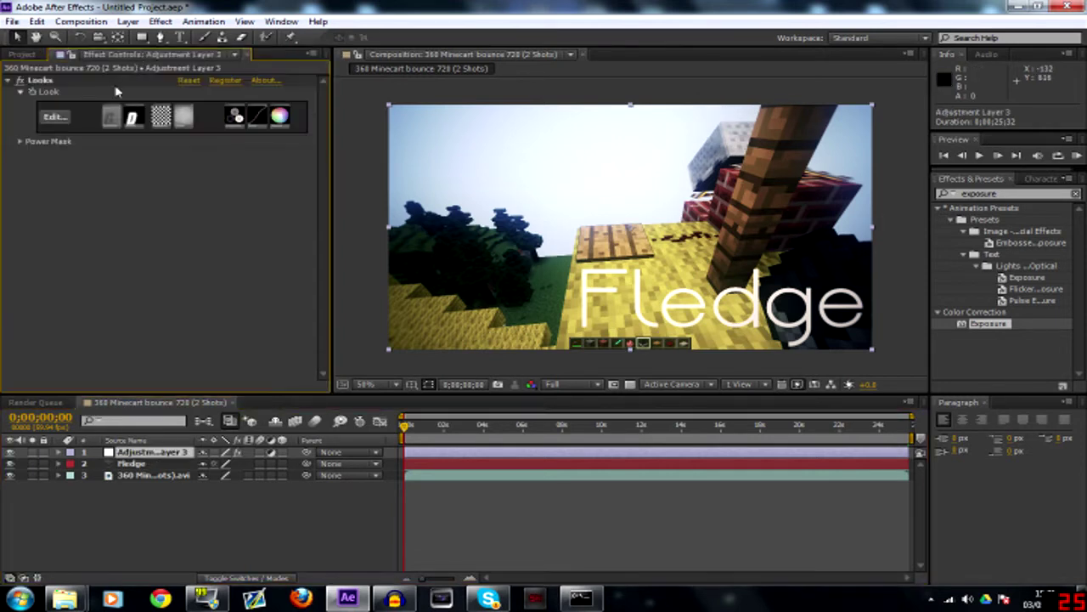
pyautogui.click(22, 55)
pyautogui.click(134, 53)
# - Duplicate the composition "360 Minecart bounce 720 (2 Shots)" and open the copy
pyautogui.click(23, 54)
pyautogui.click(102, 175)
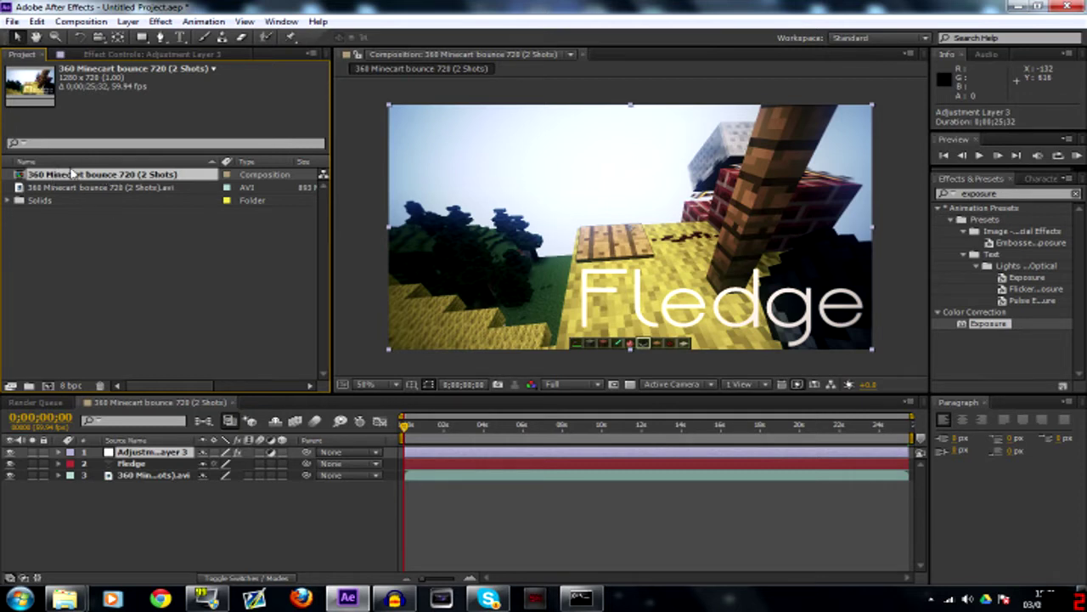
pyautogui.hotkey('ctrl', 'd')
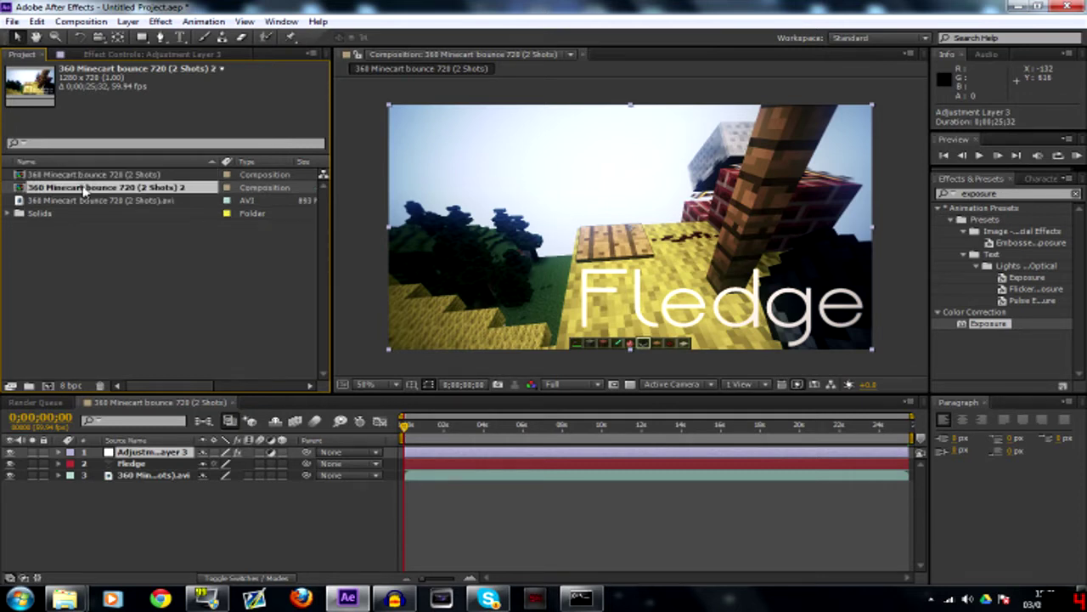
pyautogui.doubleClick(106, 187)
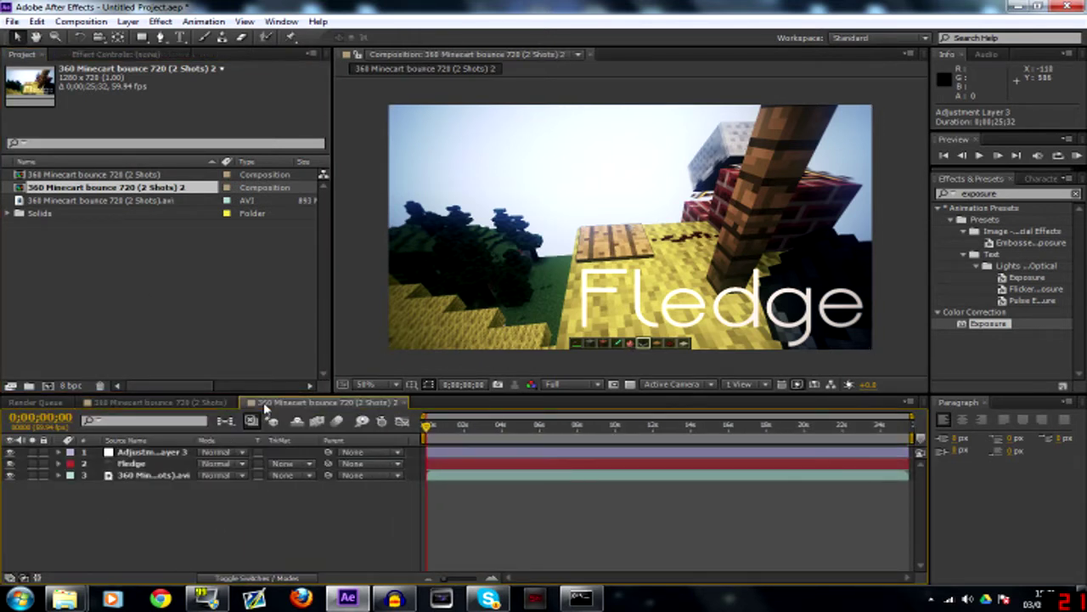
# - Replace Adjustment Layer 3 in the duplicated composition with a new adjustment layer named Saturation
pyautogui.click(162, 453)
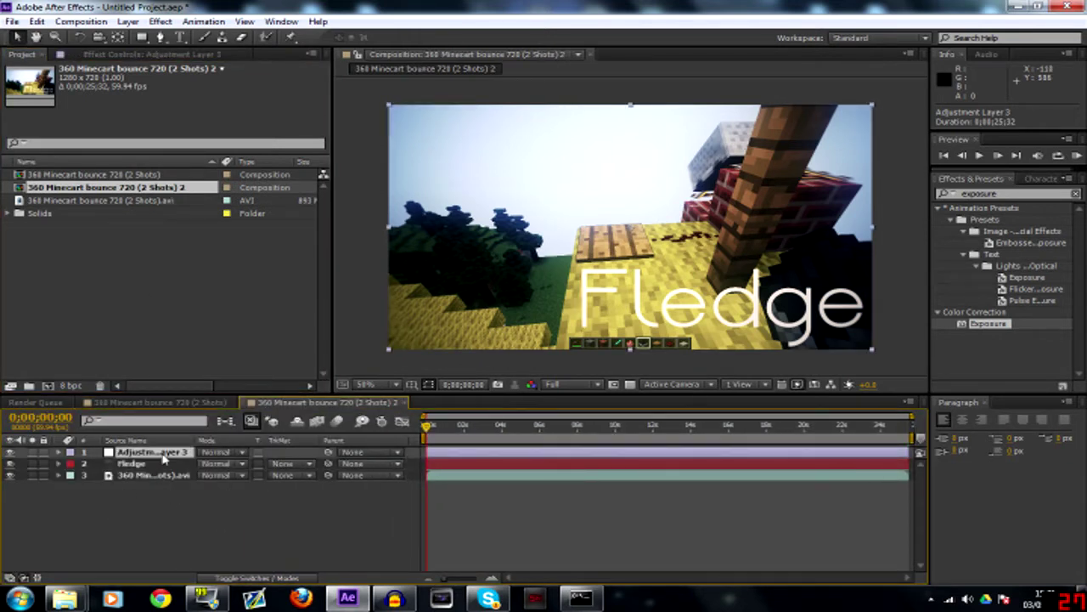
pyautogui.press('Delete')
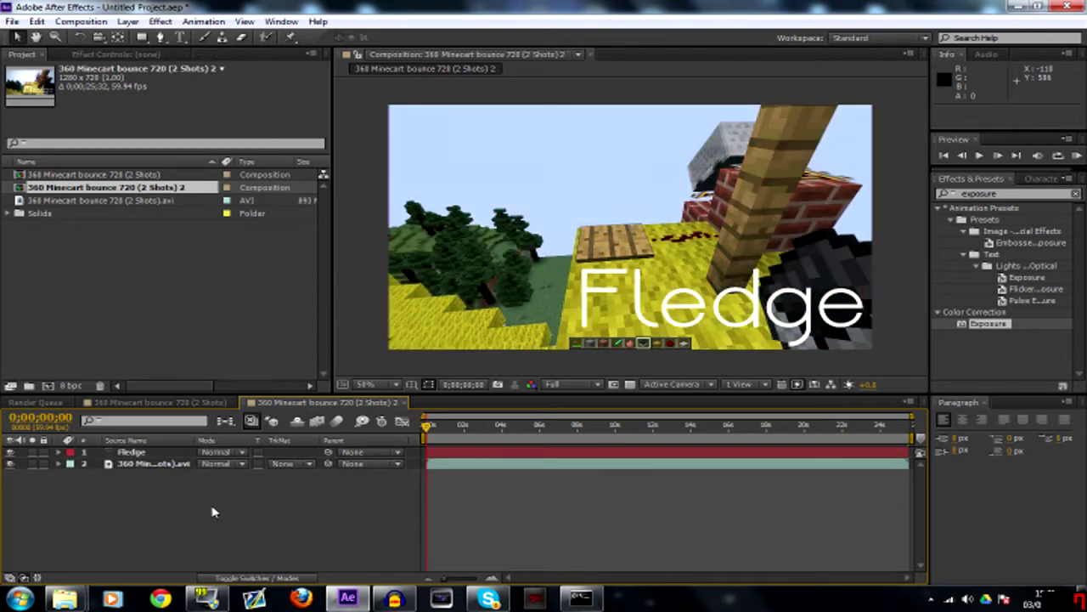
pyautogui.hotkey('ctrl', 'alt', 'y')
pyautogui.press('Return')
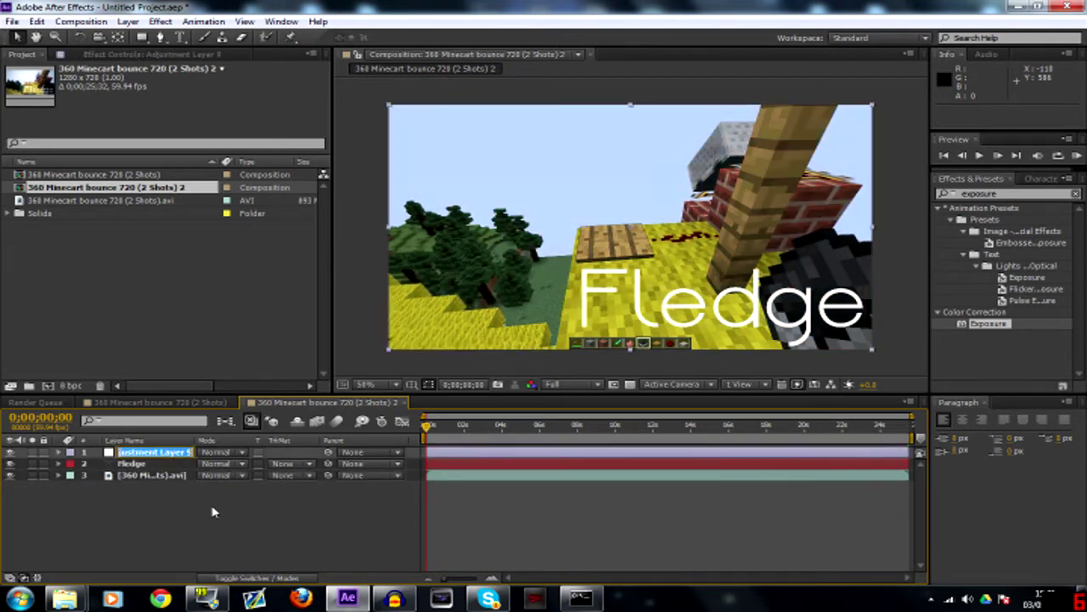
pyautogui.write('Satu')
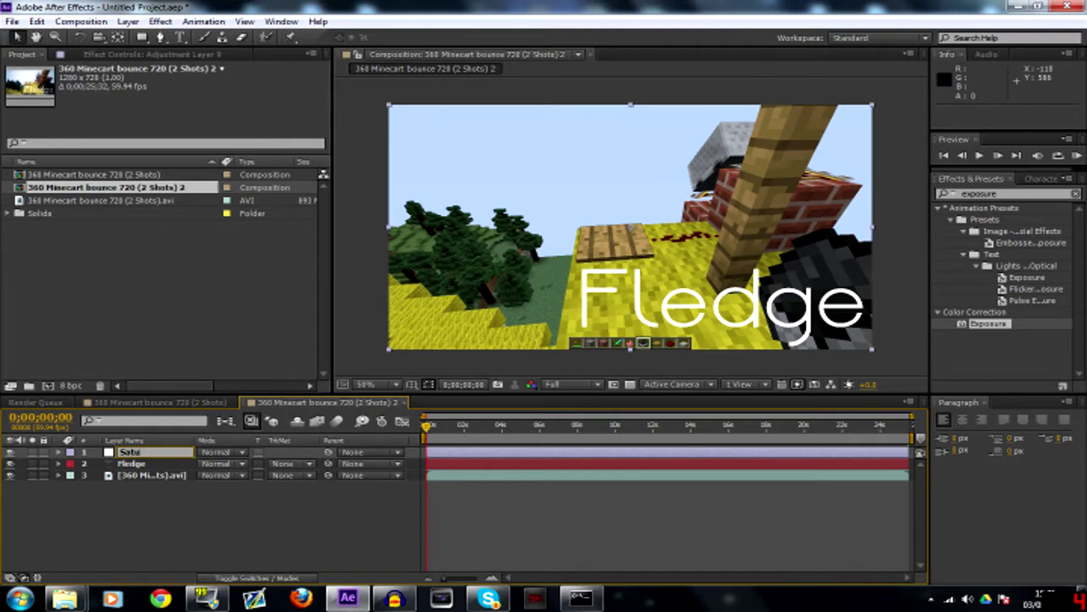
pyautogui.write('ration')
pyautogui.press('Return')
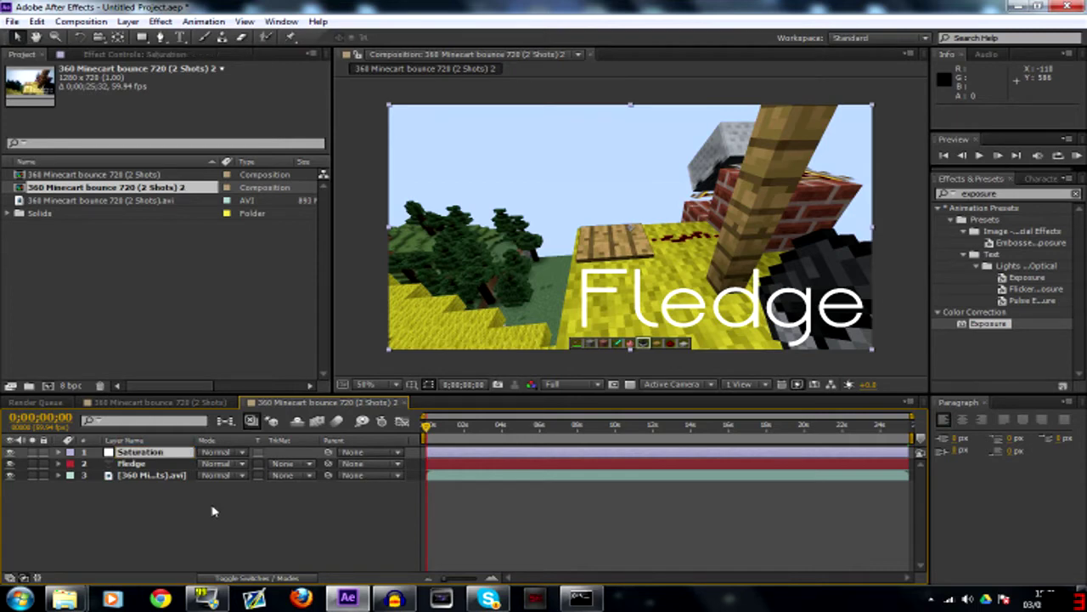
# - Add another adjustment layer above Saturation and name it Softness
pyautogui.click(127, 22)
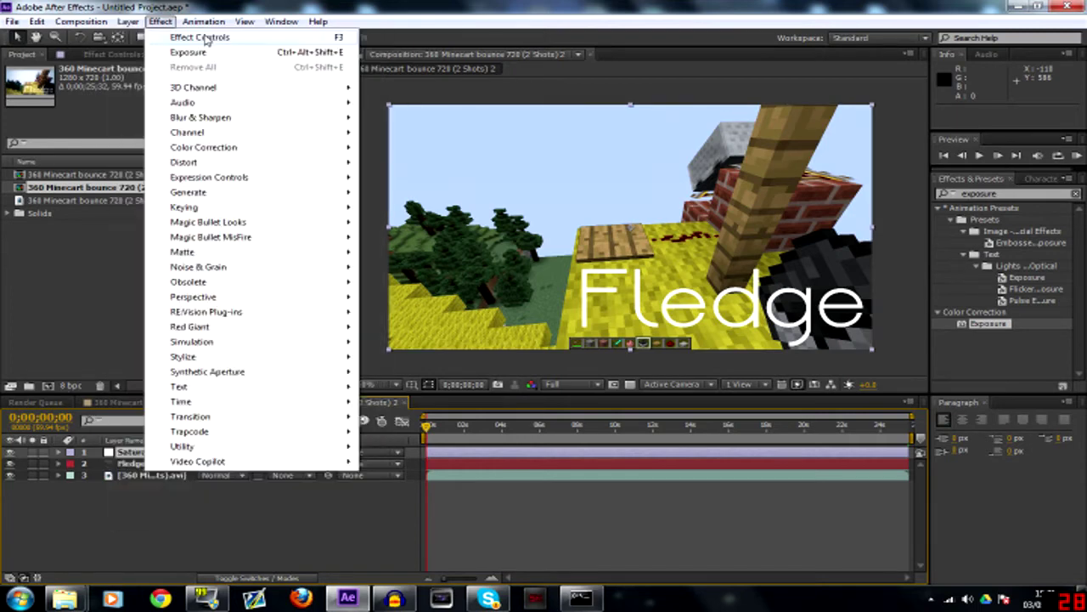
pyautogui.click(160, 22)
pyautogui.click(127, 22)
pyautogui.moveTo(174, 39)
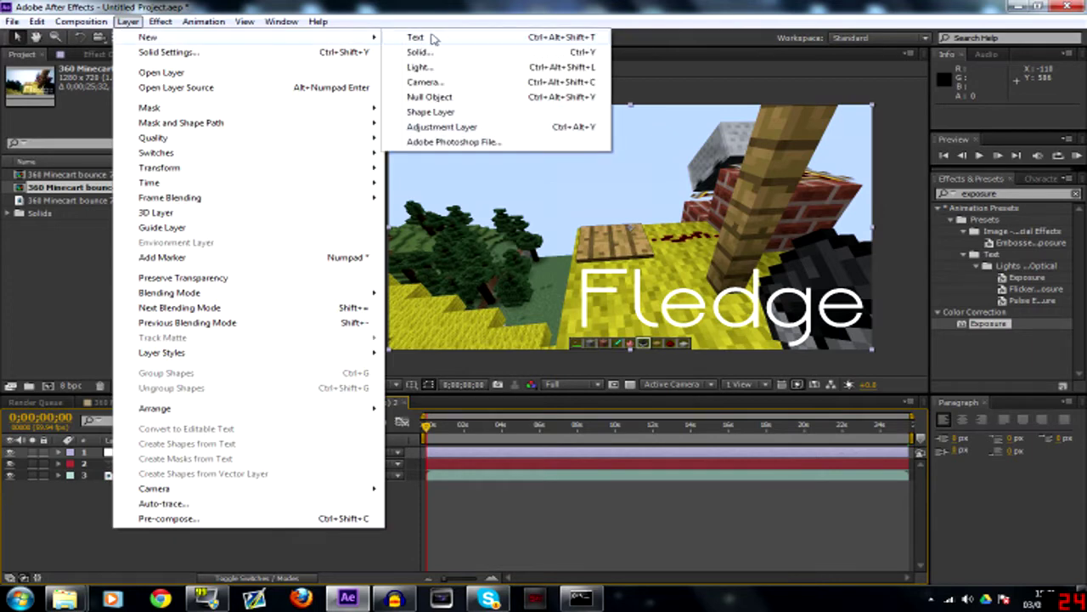
pyautogui.click(463, 127)
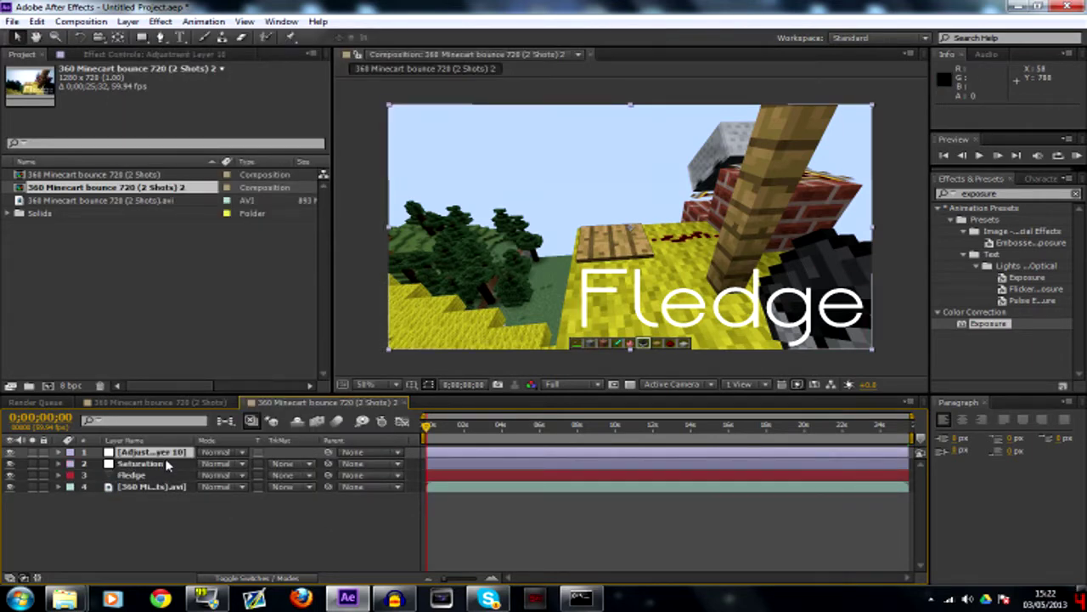
pyautogui.press('Return')
pyautogui.write('S')
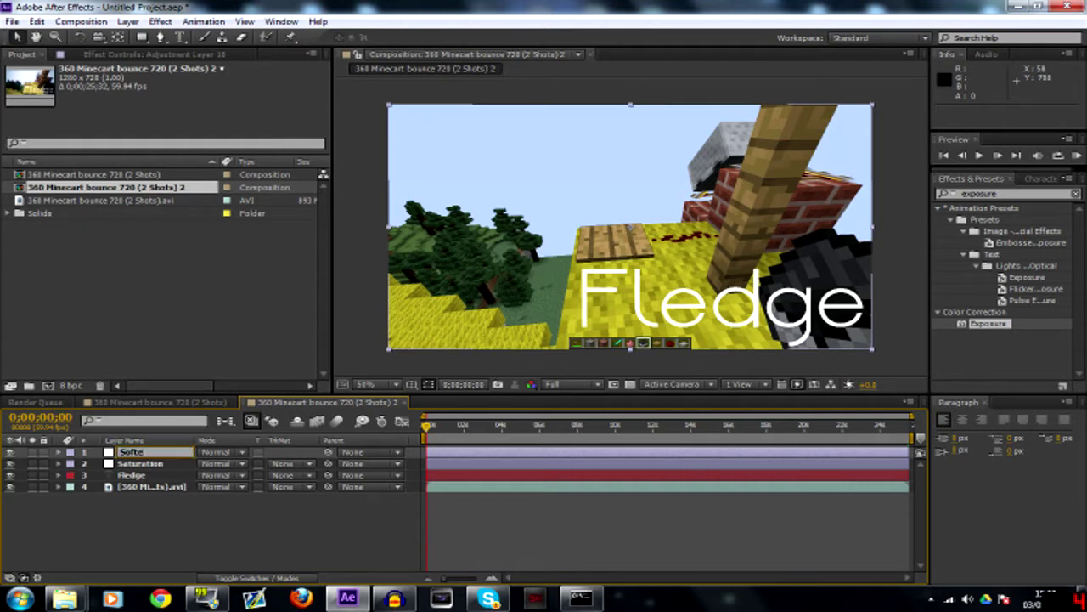
pyautogui.write('oftness')
pyautogui.press('Return')
# - Rename the topmost adjustment layer Curves and move it below the Saturation layer
pyautogui.press('Return')
pyautogui.write('Curves')
pyautogui.press('Return')
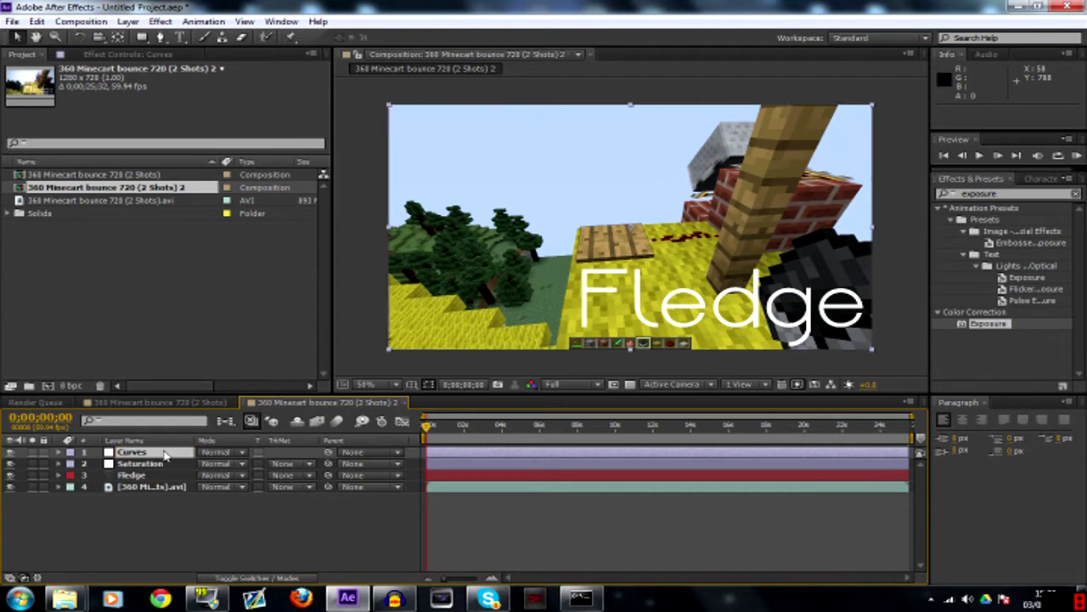
pyautogui.moveTo(136, 452); pyautogui.dragTo(146, 475)
# - Add a third adjustment layer named Softness directly below the Curves layer
pyautogui.hotkey('ctrl', 'alt', 'y')
pyautogui.press('Return')
pyautogui.write('Soft')
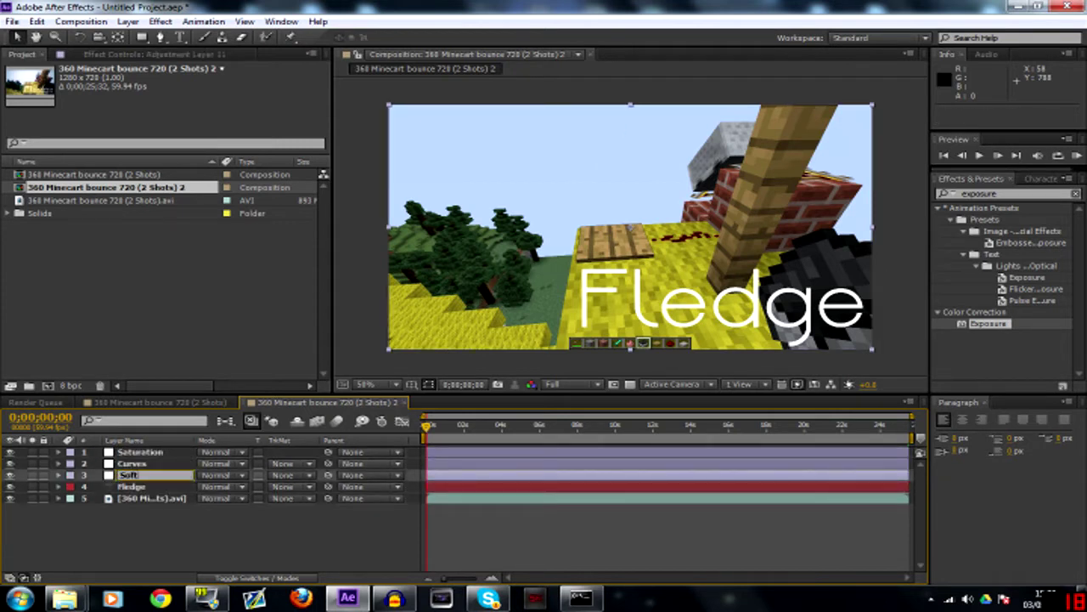
pyautogui.write('ness')
pyautogui.press('Return')
# - Add a fourth adjustment layer named Exposure and place it between the Softness and Fledge layers
pyautogui.hotkey('ctrl', 'alt', 'y')
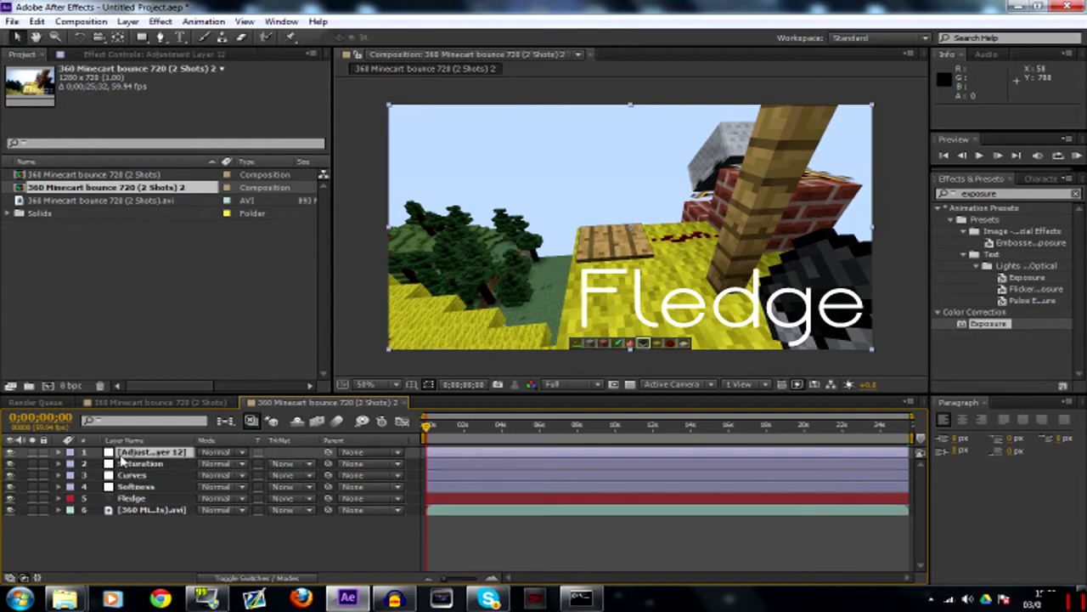
pyautogui.moveTo(139, 454); pyautogui.dragTo(134, 491)
pyautogui.press('Return')
pyautogui.write('Exposure')
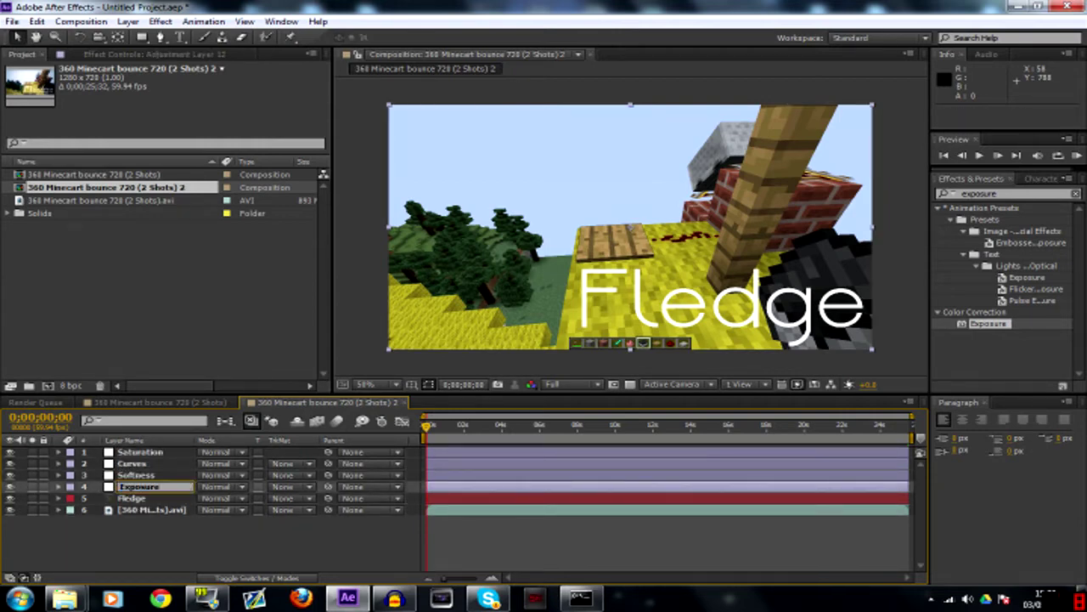
pyautogui.press('Return')
# - Compare the Exposure layer's effect controls with the original composition's Looks effect, and return to the duplicated composition
pyautogui.click(97, 55)
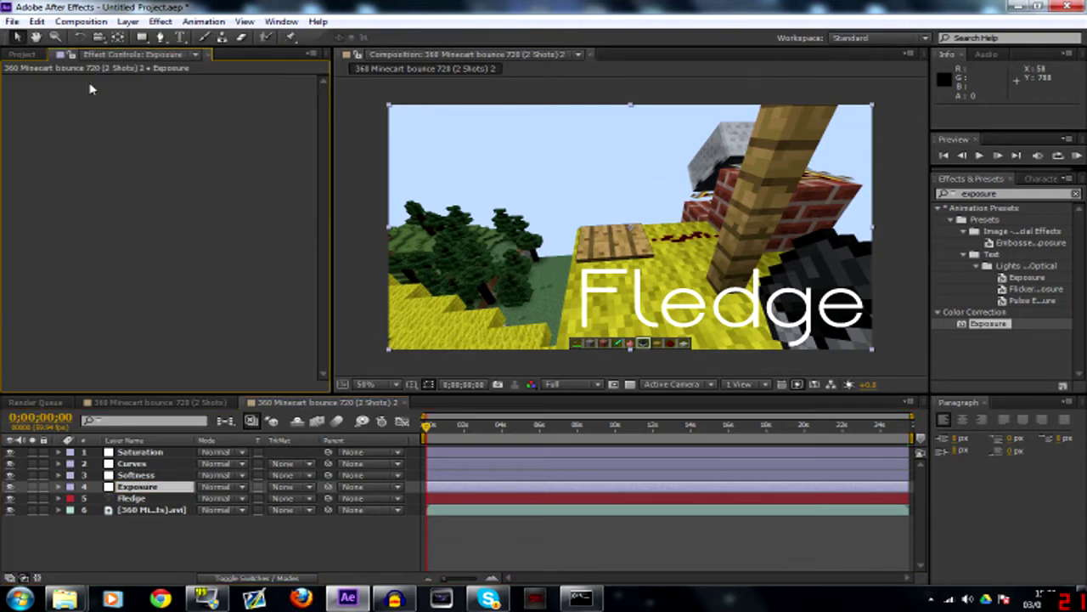
pyautogui.click(24, 53)
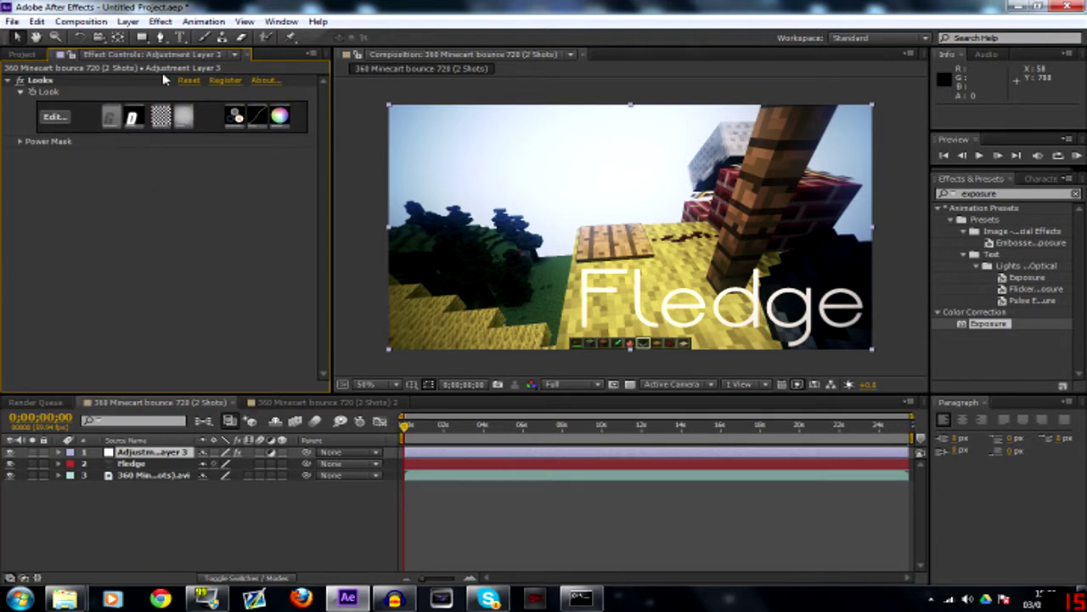
pyautogui.click(315, 401)
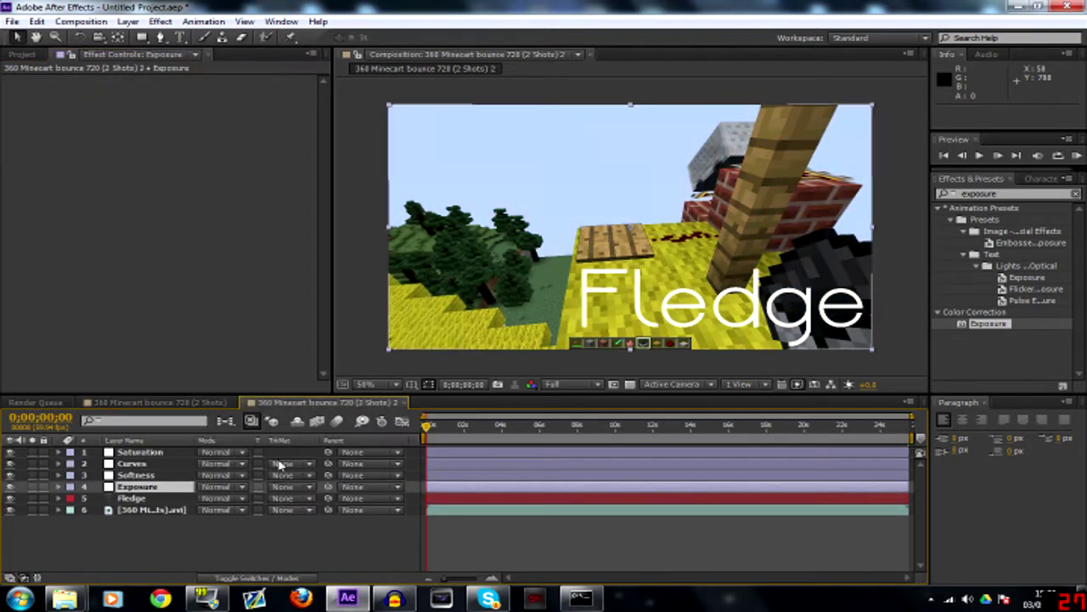
# - Apply the Hue/Saturation effect to the Saturation layer and lower its Master Saturation to -28
pyautogui.click(136, 451)
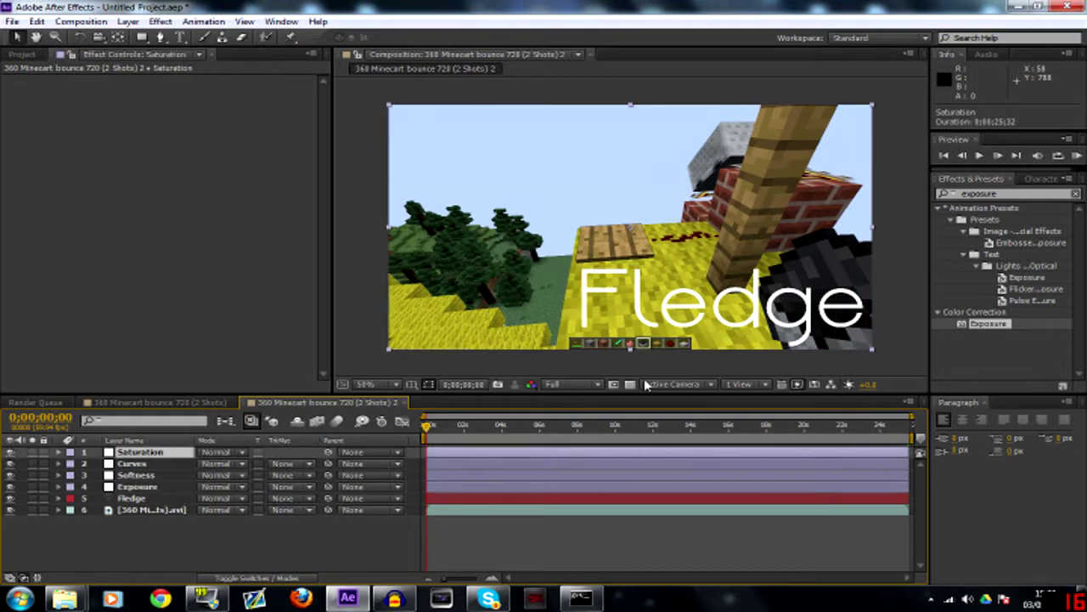
pyautogui.click(1011, 194)
pyautogui.write('satur')
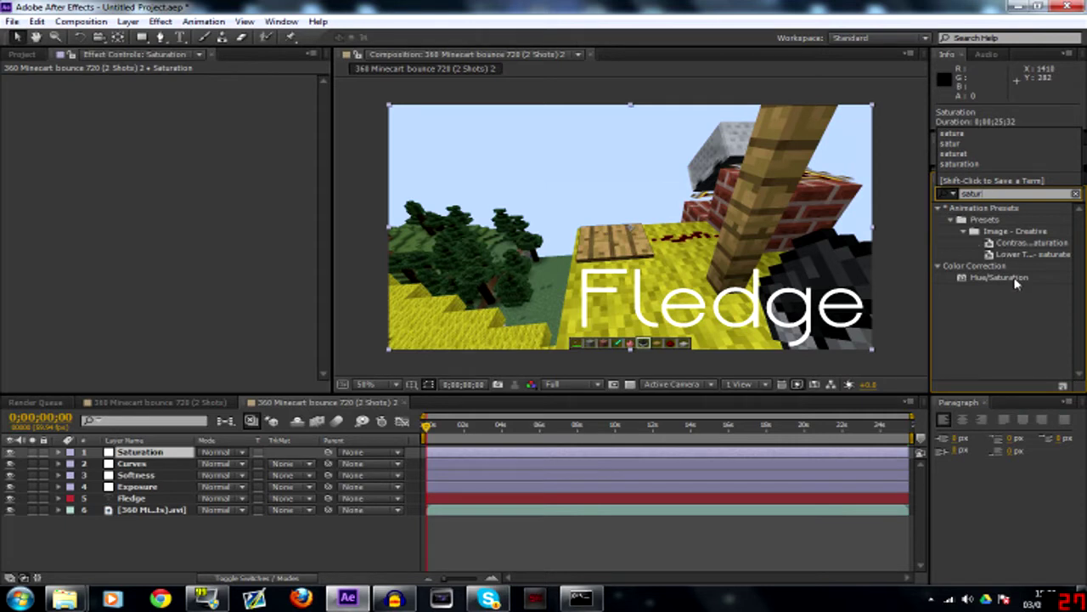
pyautogui.moveTo(1017, 284); pyautogui.dragTo(595, 454)
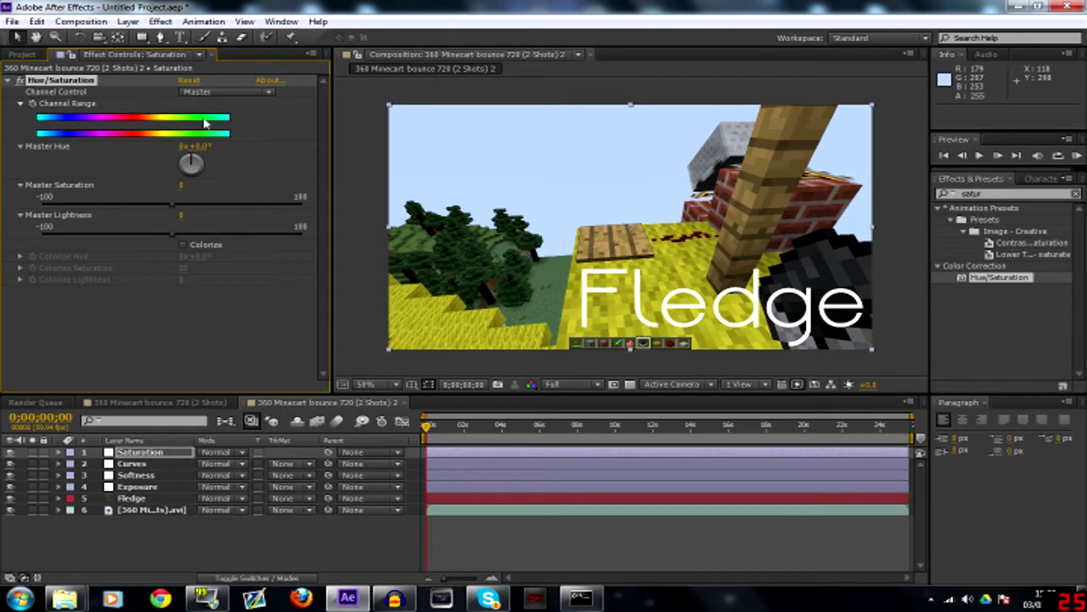
pyautogui.moveTo(171, 209); pyautogui.dragTo(139, 216)
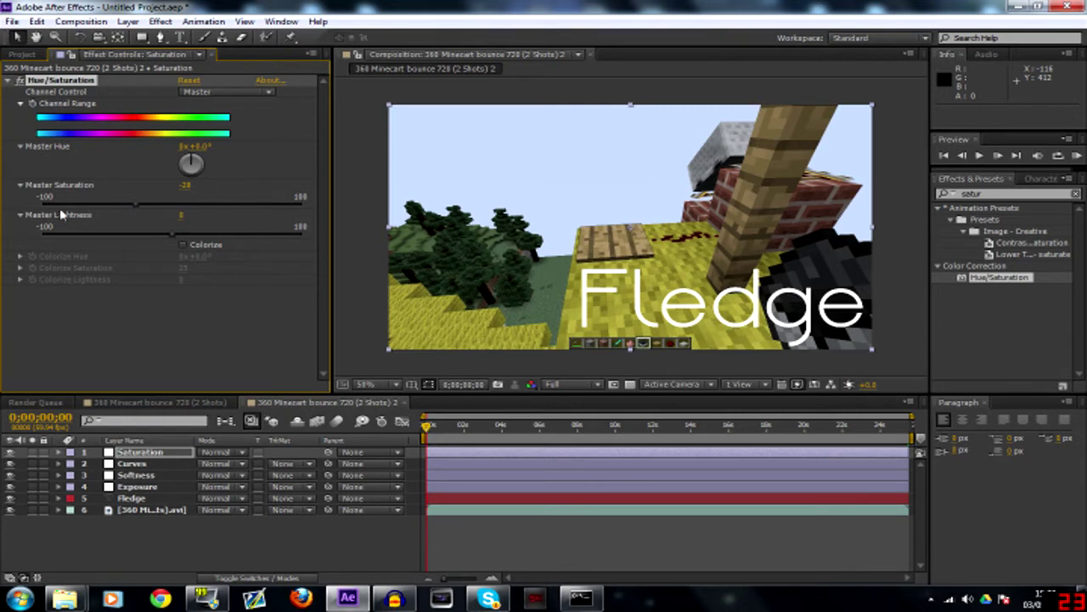
# - Apply the Curves color correction effect to the Curves adjustment layer
pyautogui.click(140, 466)
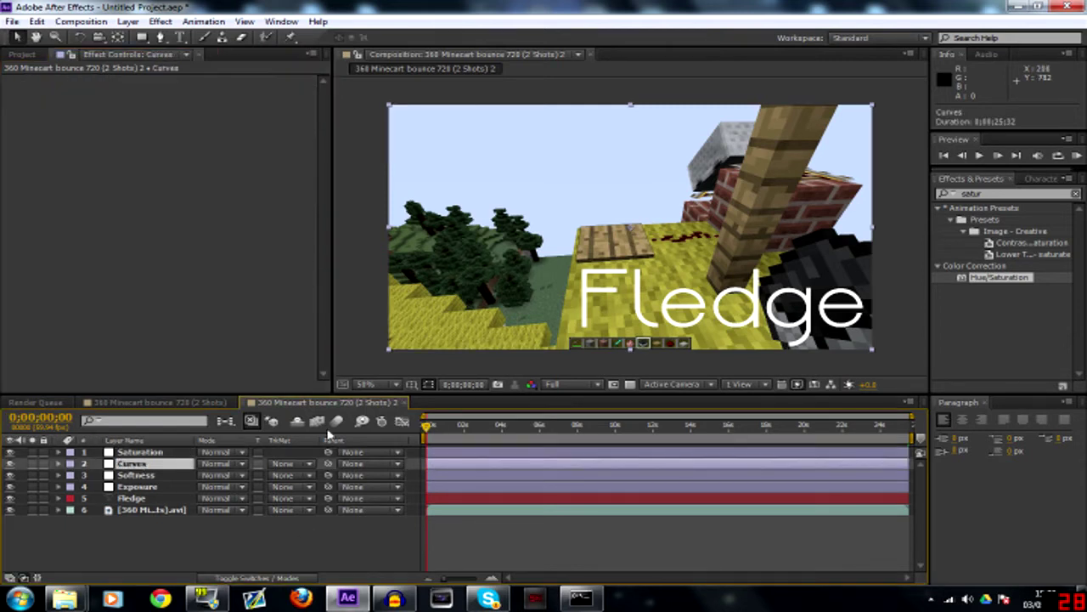
pyautogui.click(990, 194)
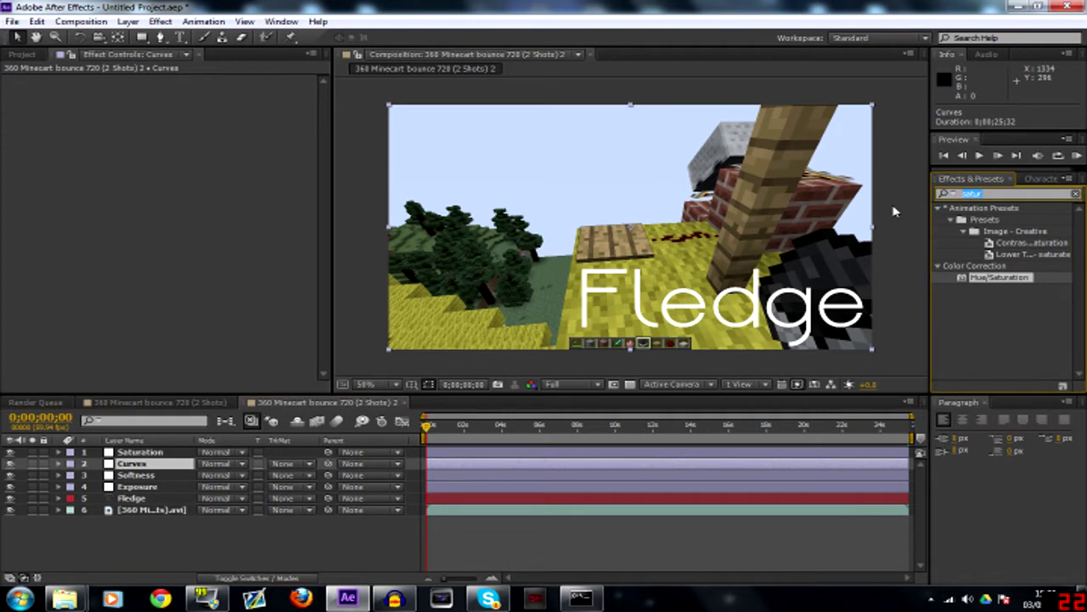
pyautogui.write('curves')
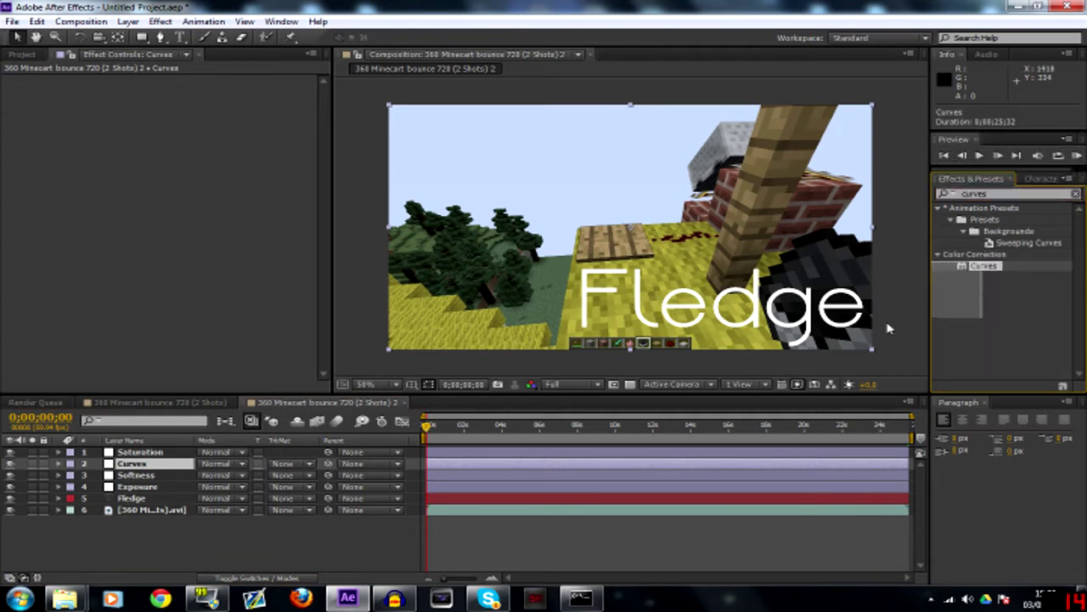
pyautogui.moveTo(984, 266); pyautogui.dragTo(641, 466)
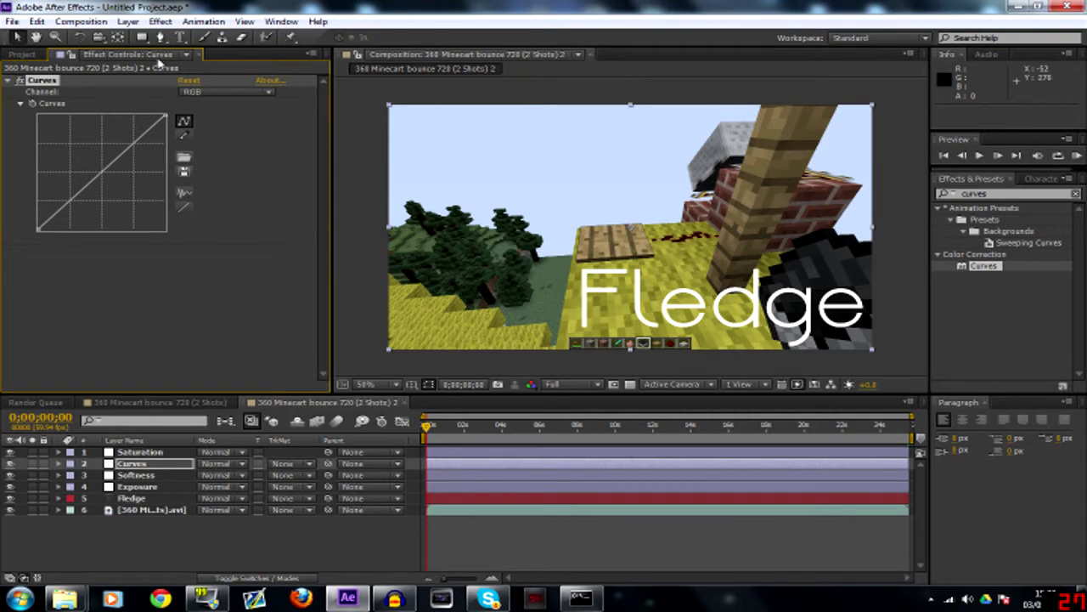
# - Shape the RGB curve by anchoring its midpoint and raising the upper section slightly to brighten the highlights
pyautogui.click(221, 91)
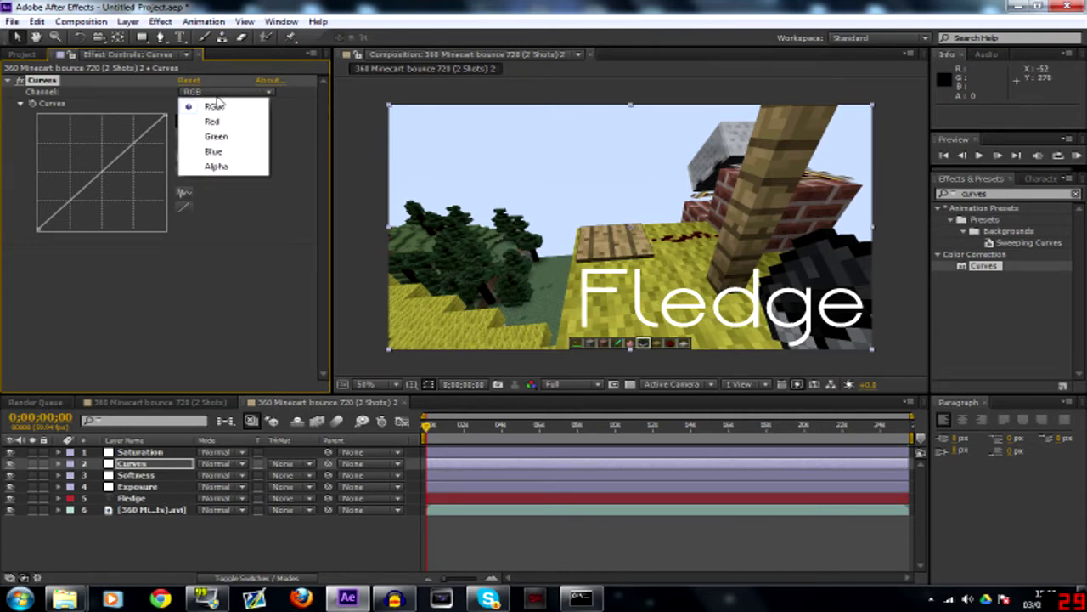
pyautogui.click(291, 114)
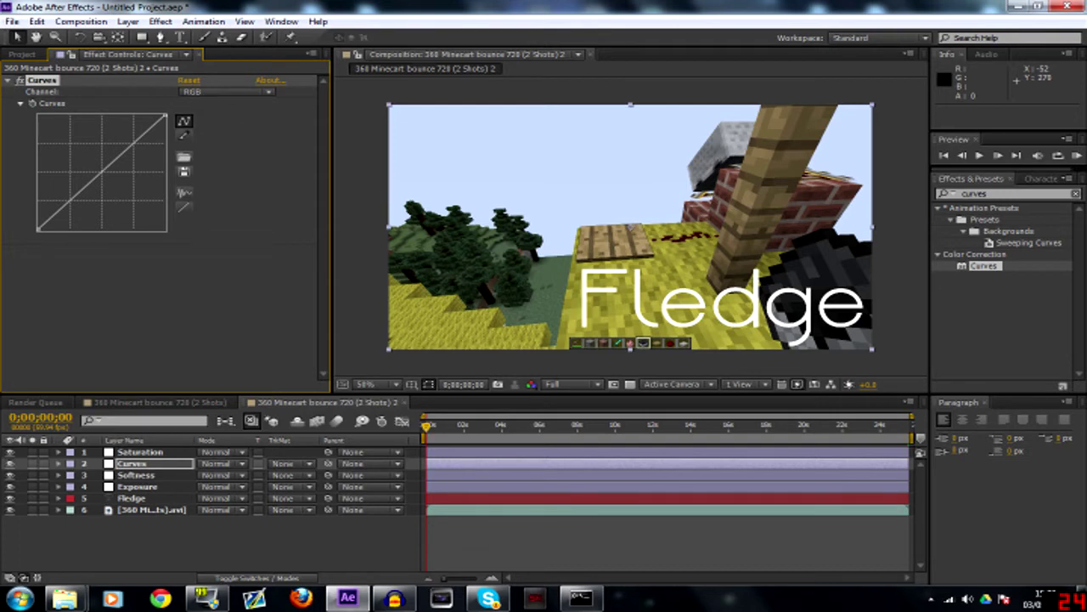
pyautogui.click(101, 171)
pyautogui.moveTo(131, 143); pyautogui.dragTo(127, 136)
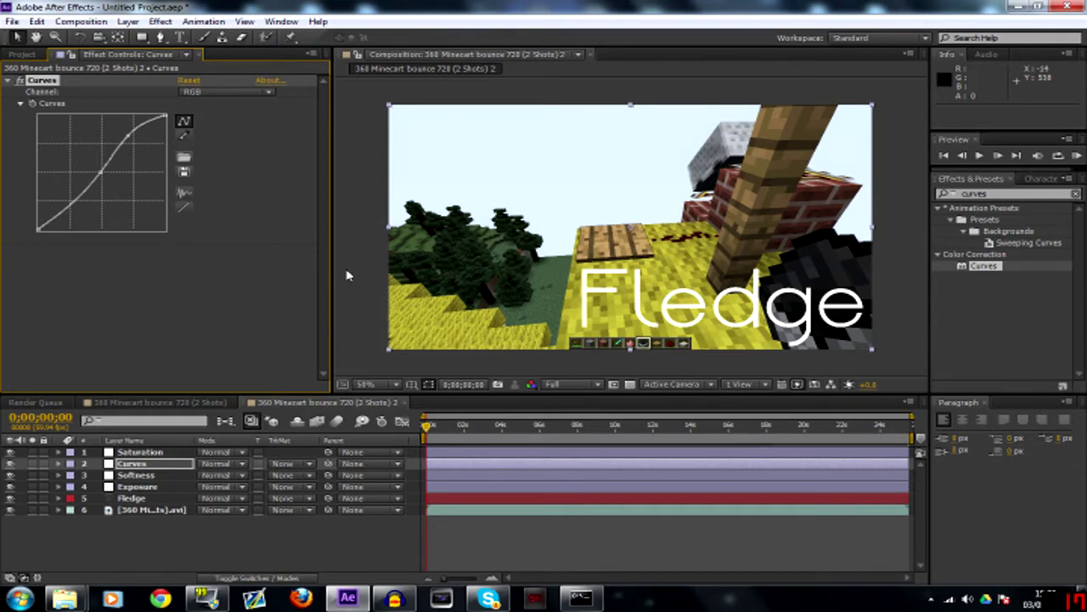
# - Toggle the Curves effect off and on to compare the image before and after
pyautogui.click(21, 82)
pyautogui.click(21, 82)
pyautogui.click(21, 81)
pyautogui.click(21, 82)
pyautogui.click(21, 81)
pyautogui.click(20, 80)
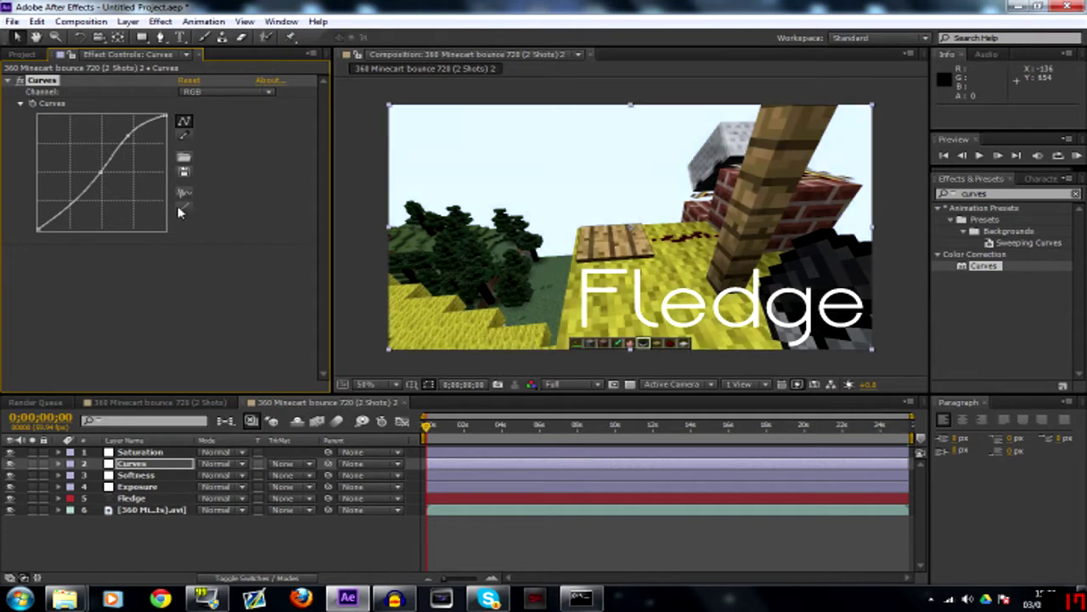
pyautogui.click(529, 557)
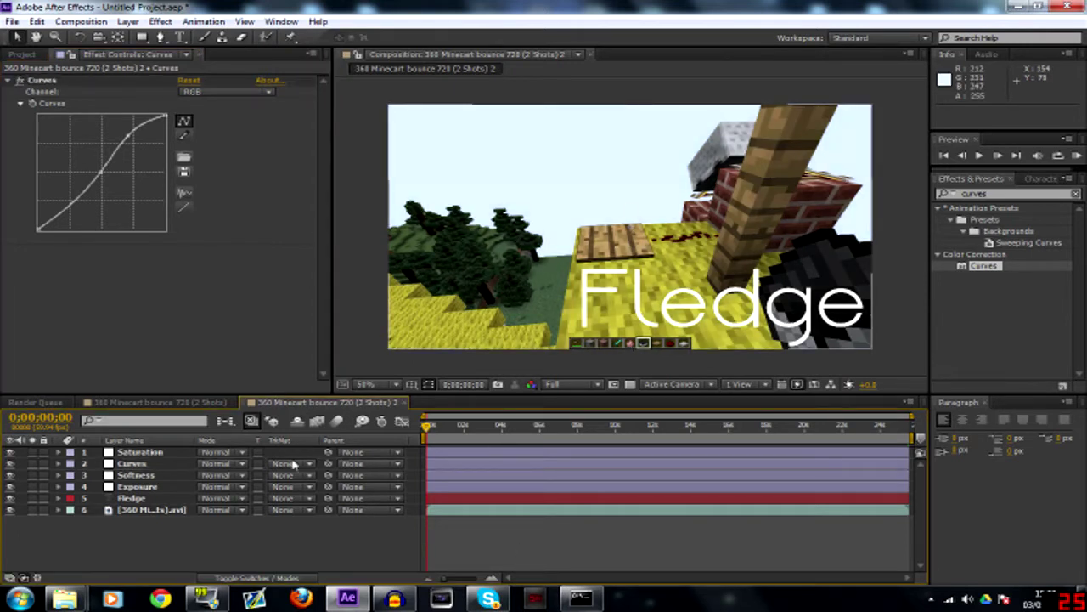
pyautogui.click(146, 476)
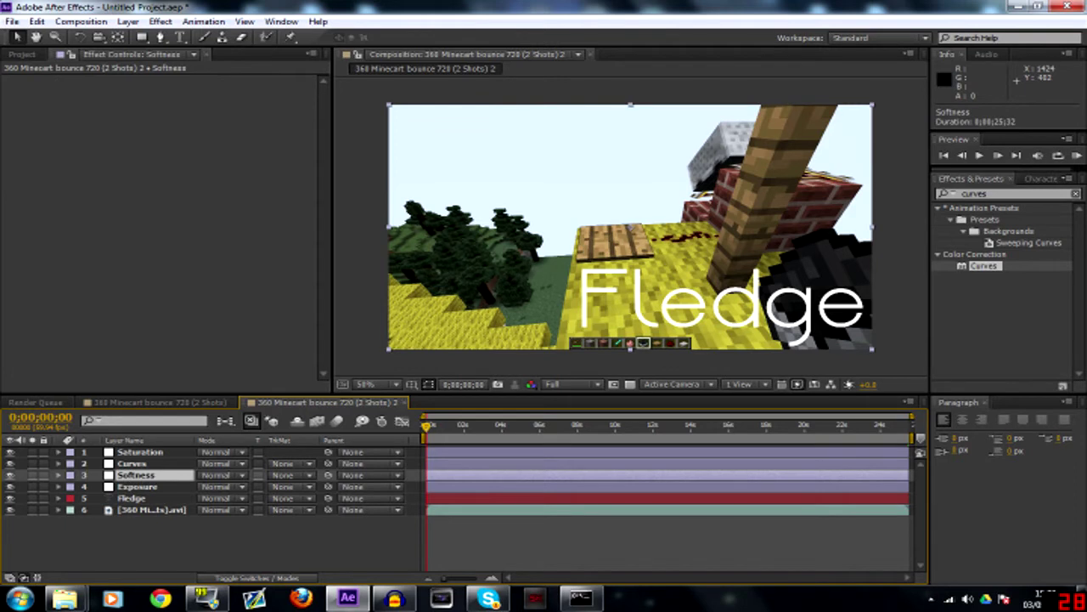
pyautogui.click(234, 533)
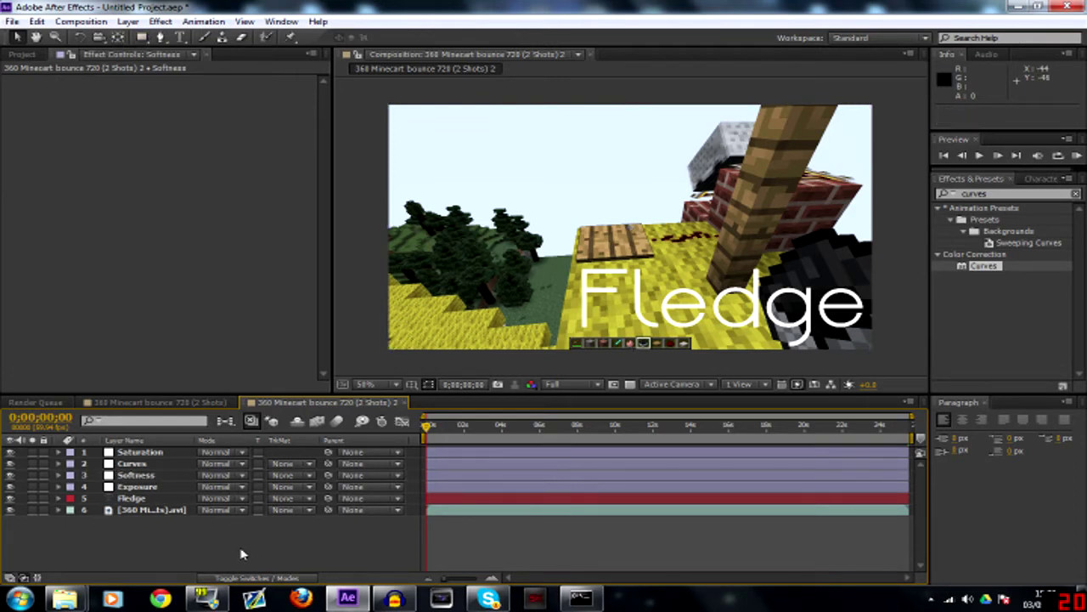
# - Create a white solid layer measuring 720 by 720 px
pyautogui.click(128, 22)
pyautogui.moveTo(292, 43)
pyautogui.click(420, 52)
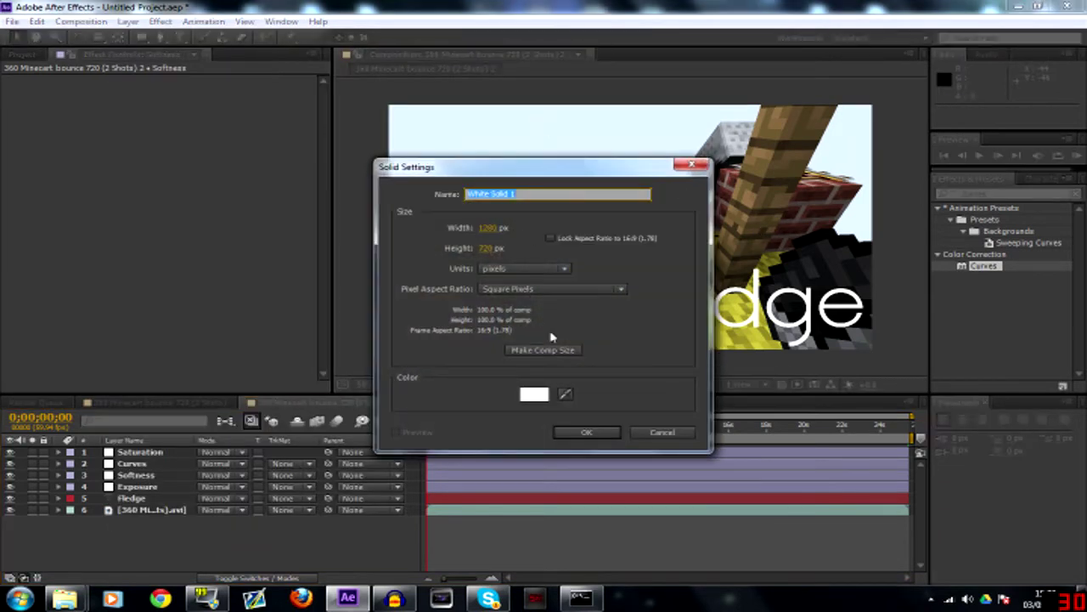
pyautogui.click(496, 230)
pyautogui.write('720')
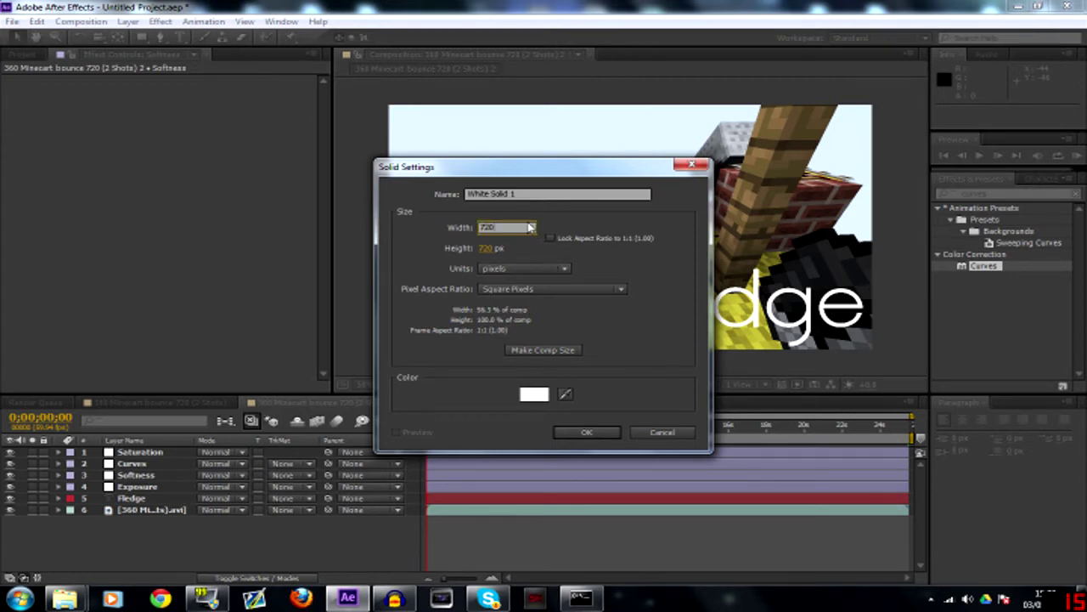
pyautogui.click(577, 434)
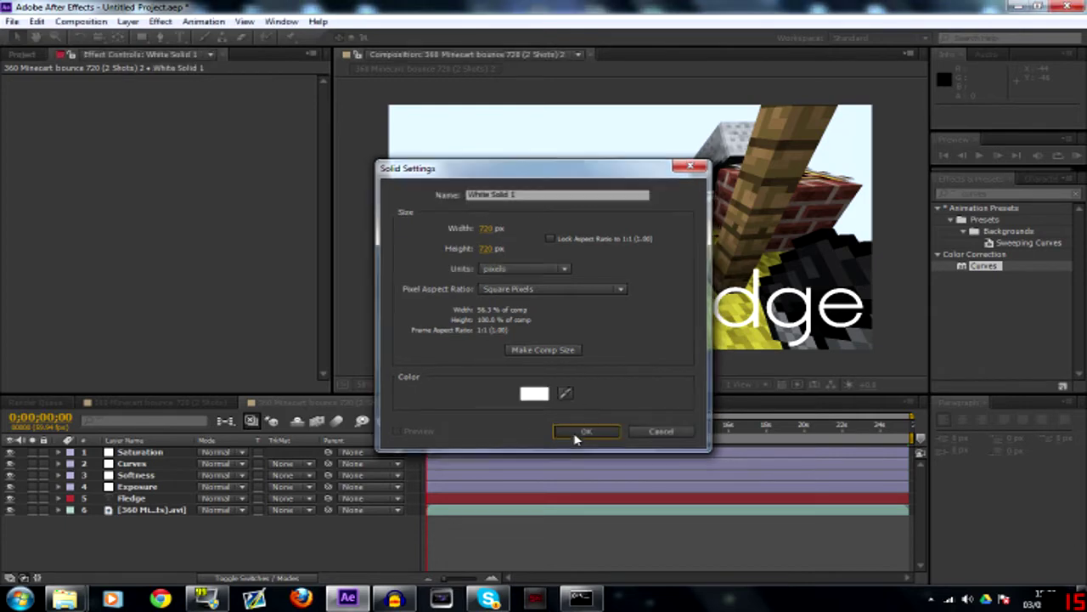
# - Add an elliptical mask filling the white solid, using the Ellipse Tool
pyautogui.moveTo(141, 37); pyautogui.dragTo(173, 70)
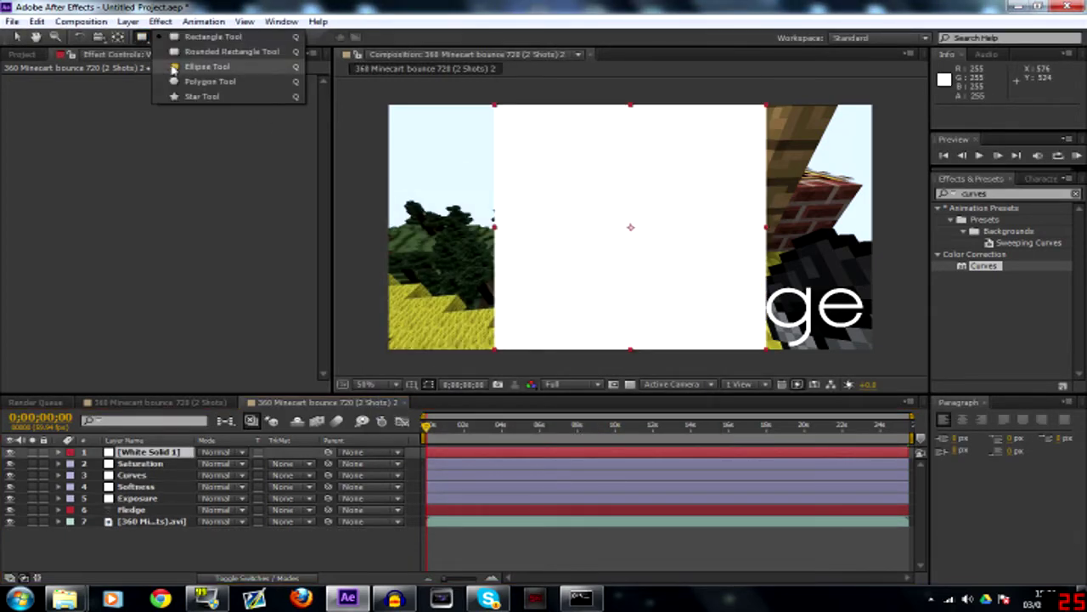
pyautogui.click(143, 117)
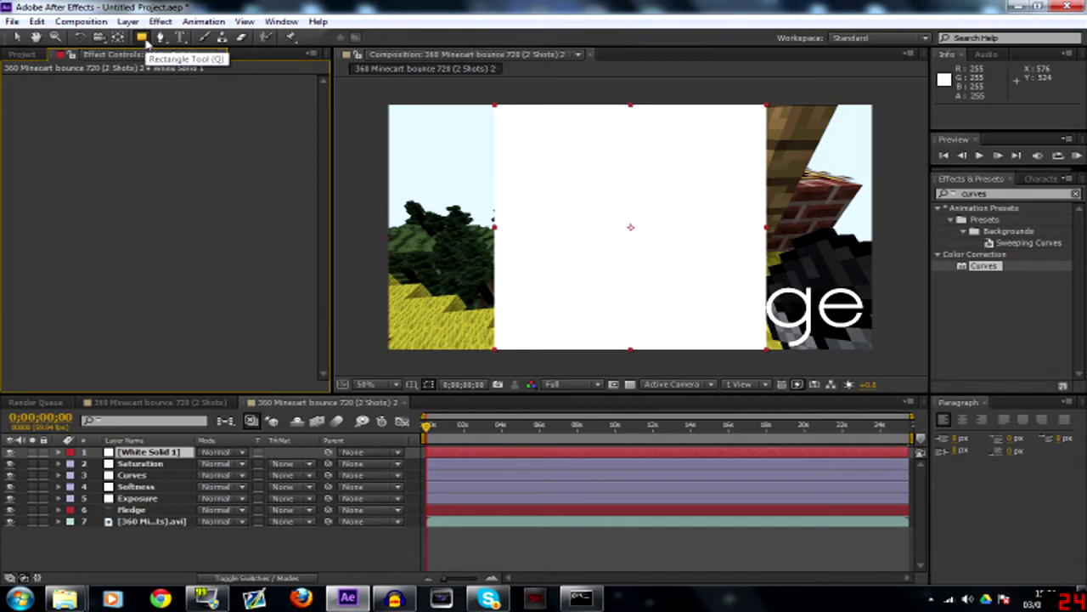
pyautogui.click(142, 37)
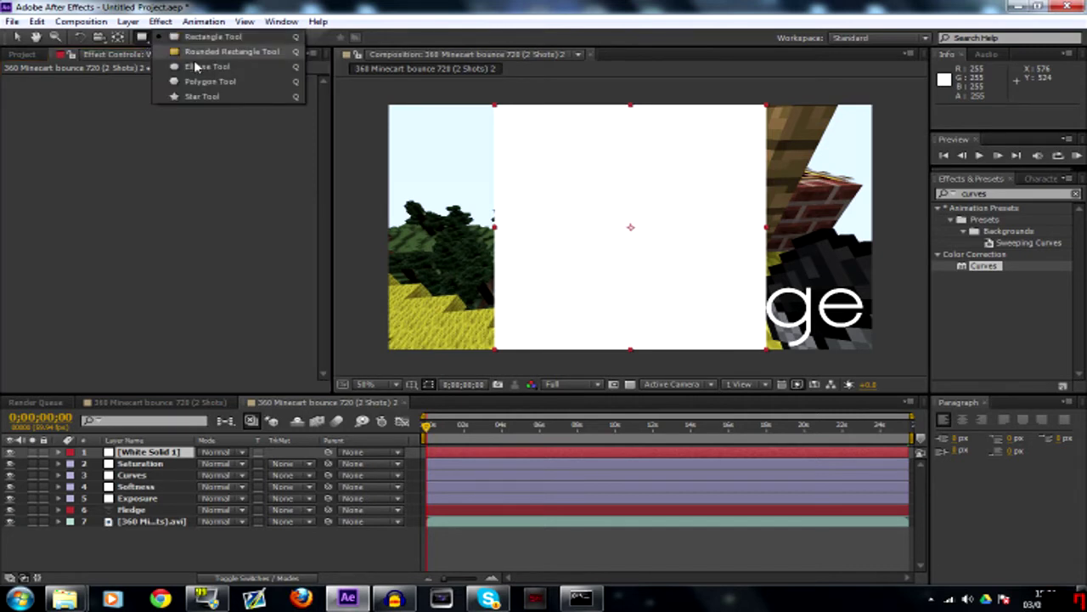
pyautogui.click(201, 71)
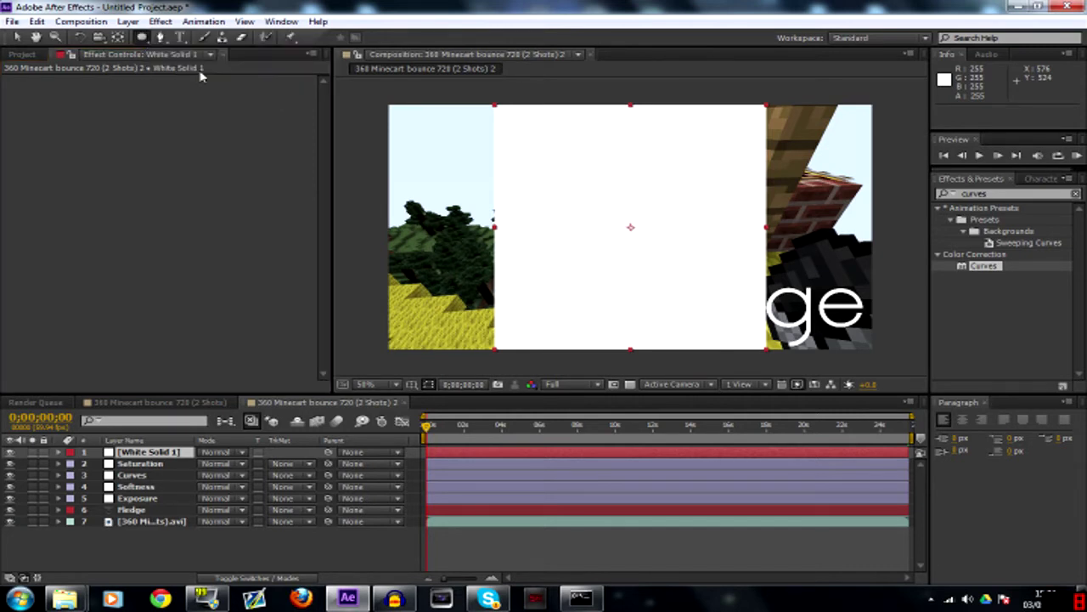
pyautogui.click(149, 452)
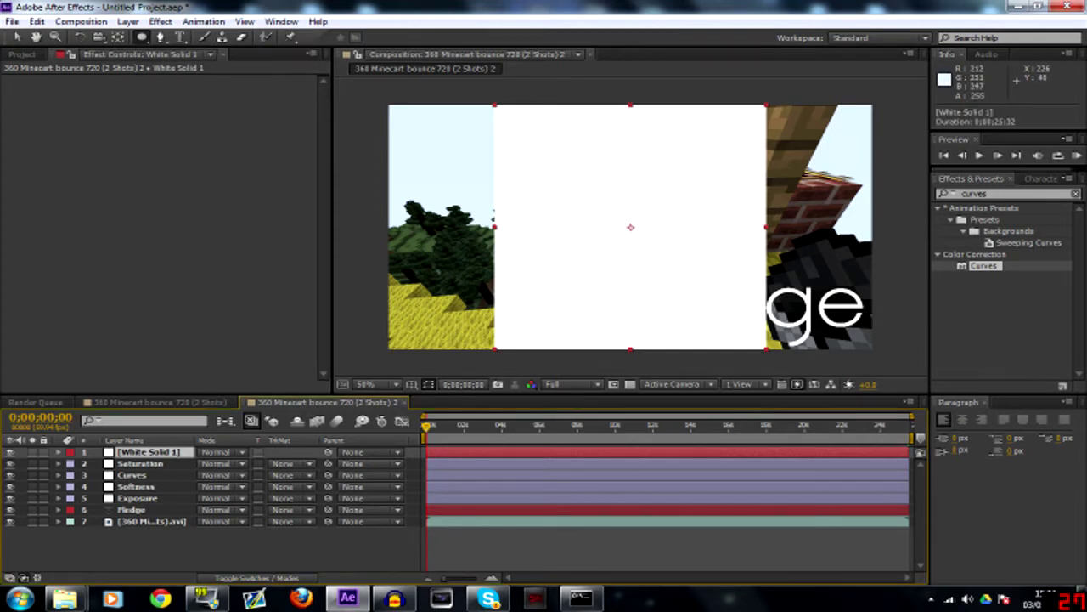
pyautogui.doubleClick(143, 39)
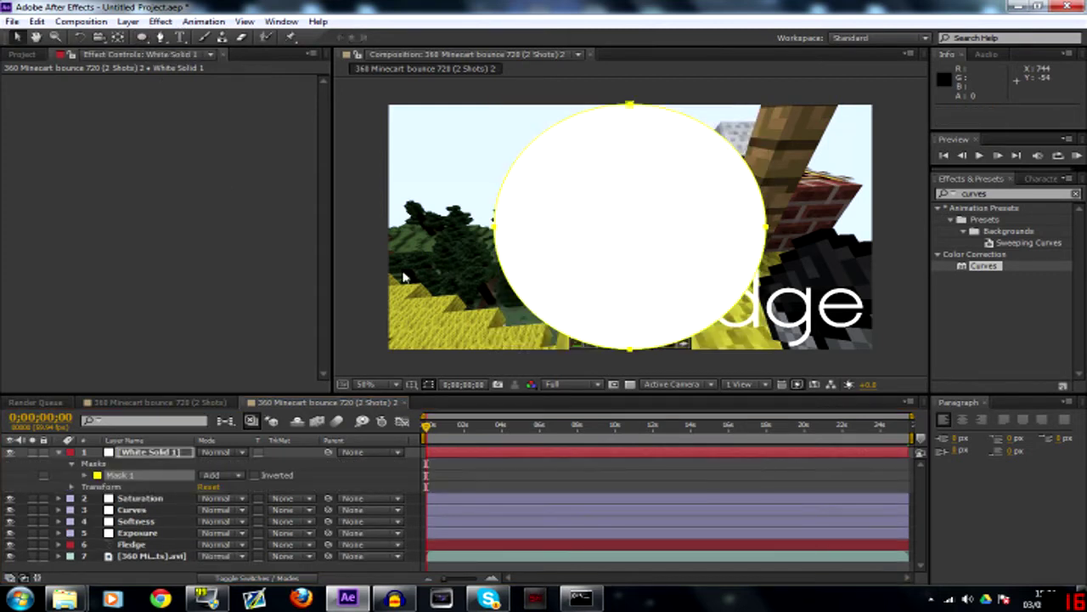
# - Transfer the circular mask from the white solid to the Softness layer and delete the solid
pyautogui.click(138, 478)
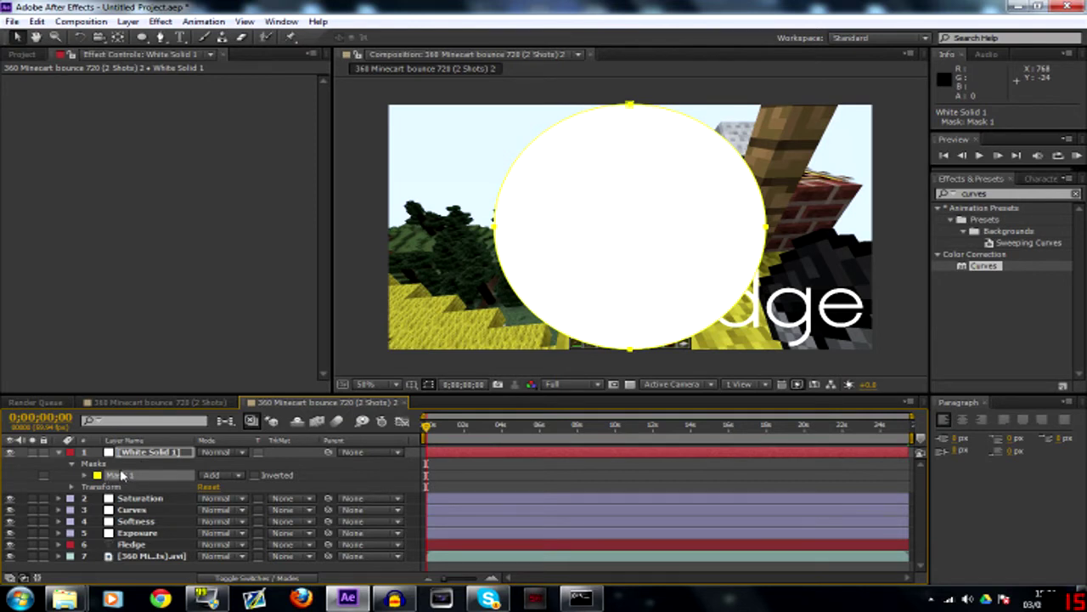
pyautogui.press('Delete')
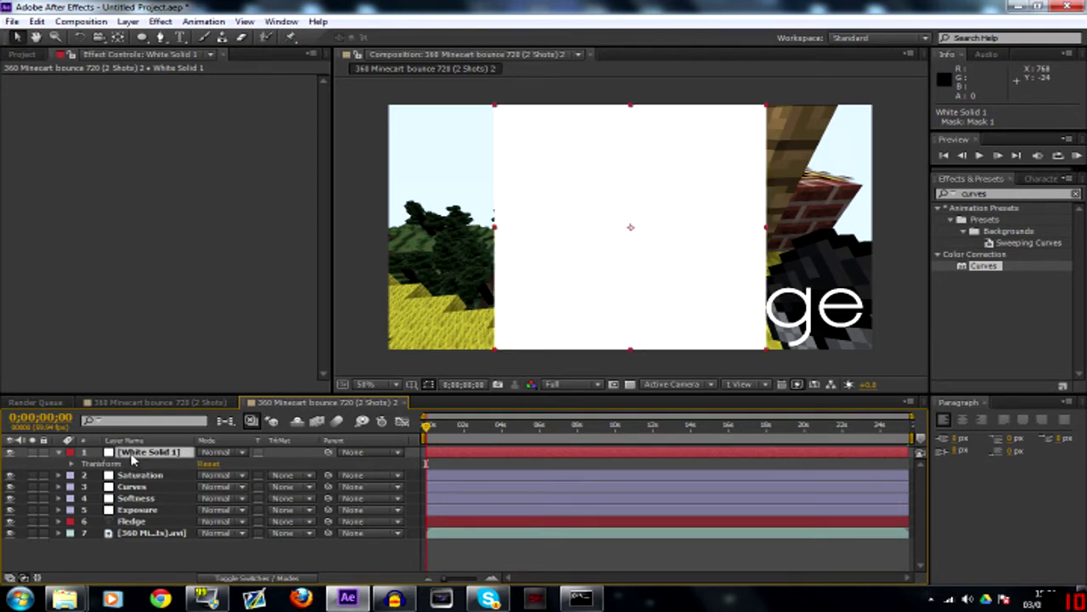
pyautogui.press('Delete')
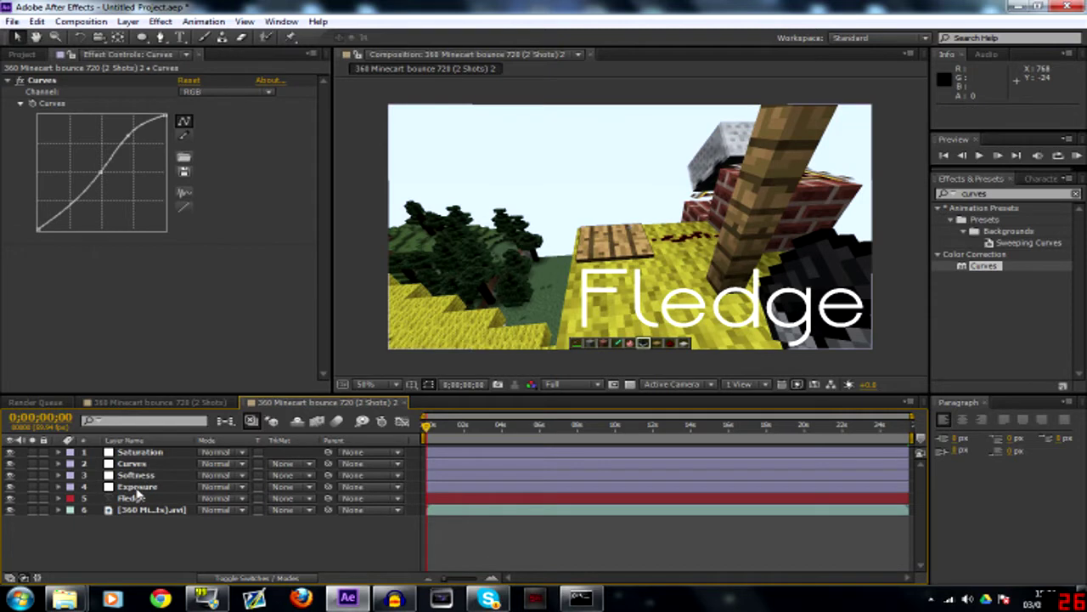
pyautogui.click(141, 476)
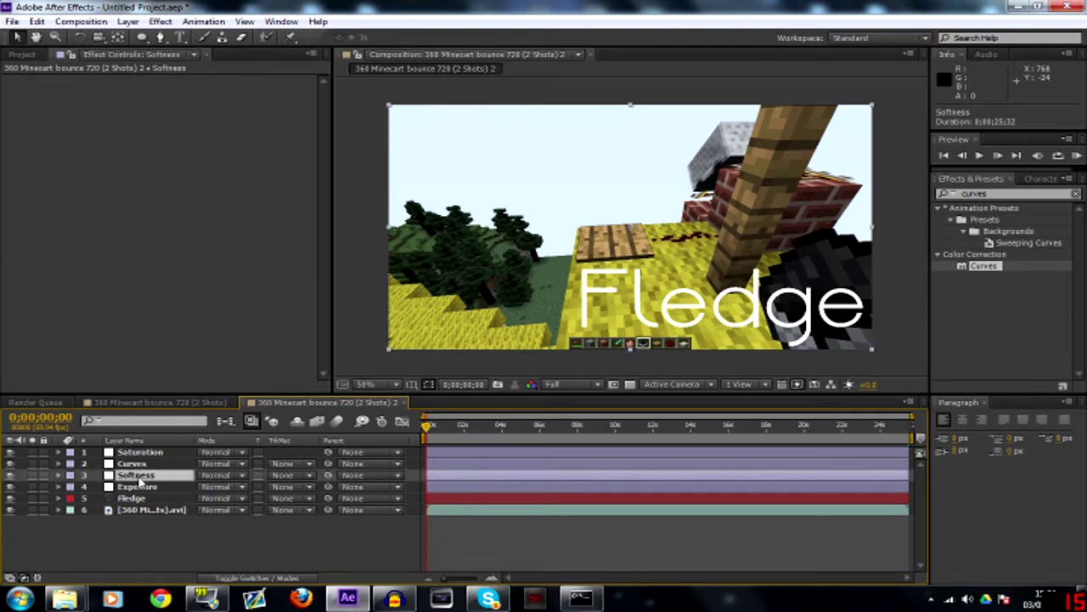
pyautogui.hotkey('ctrl', 'v')
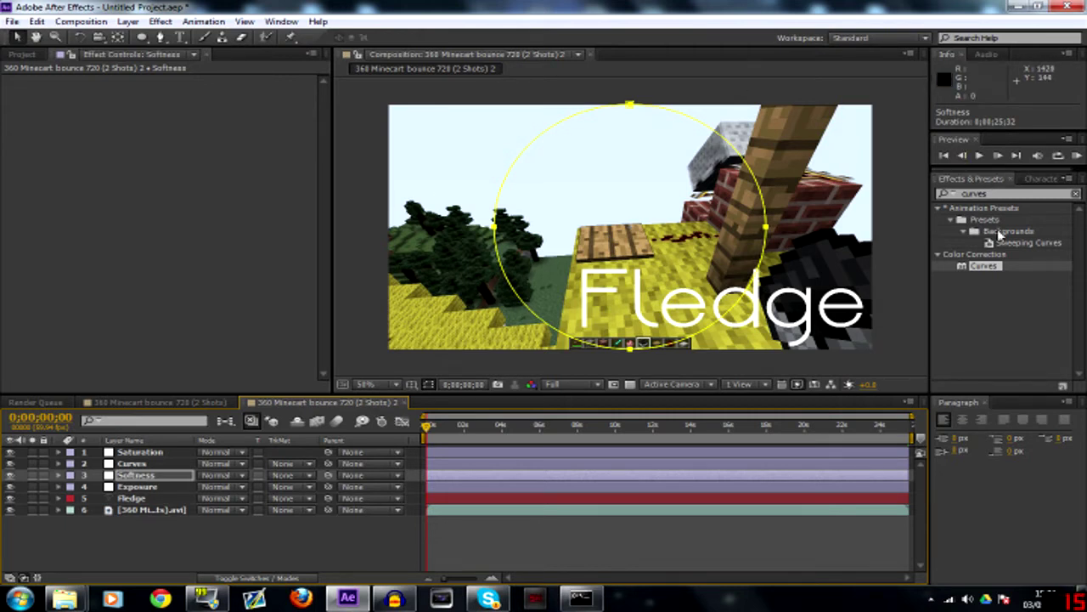
# - Apply the Gaussian Blur effect to the Softness layer and set its Blurriness to 9.0
pyautogui.click(977, 194)
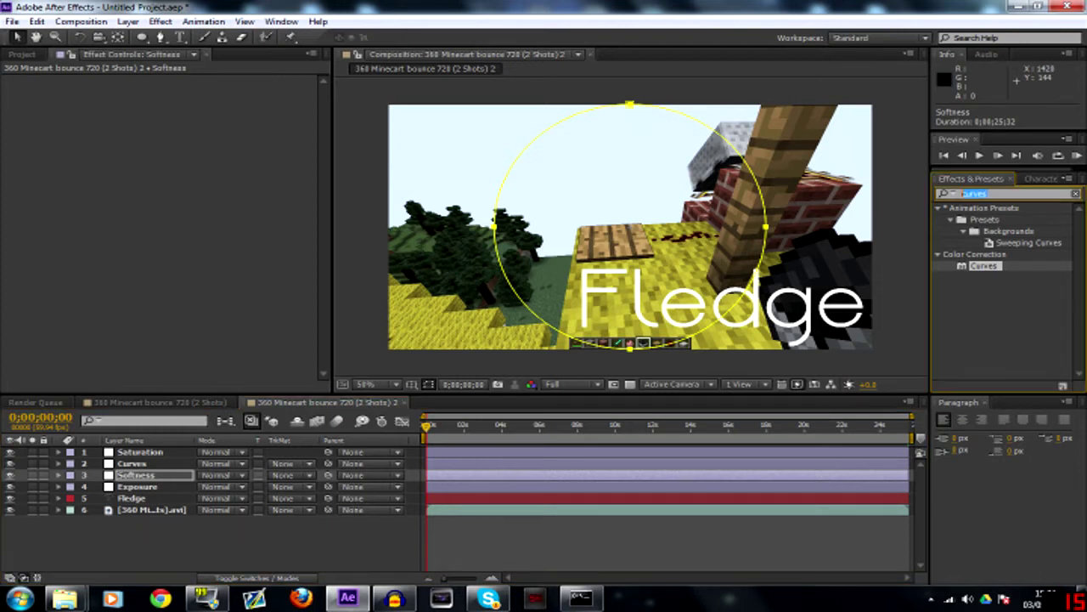
pyautogui.write('gaus')
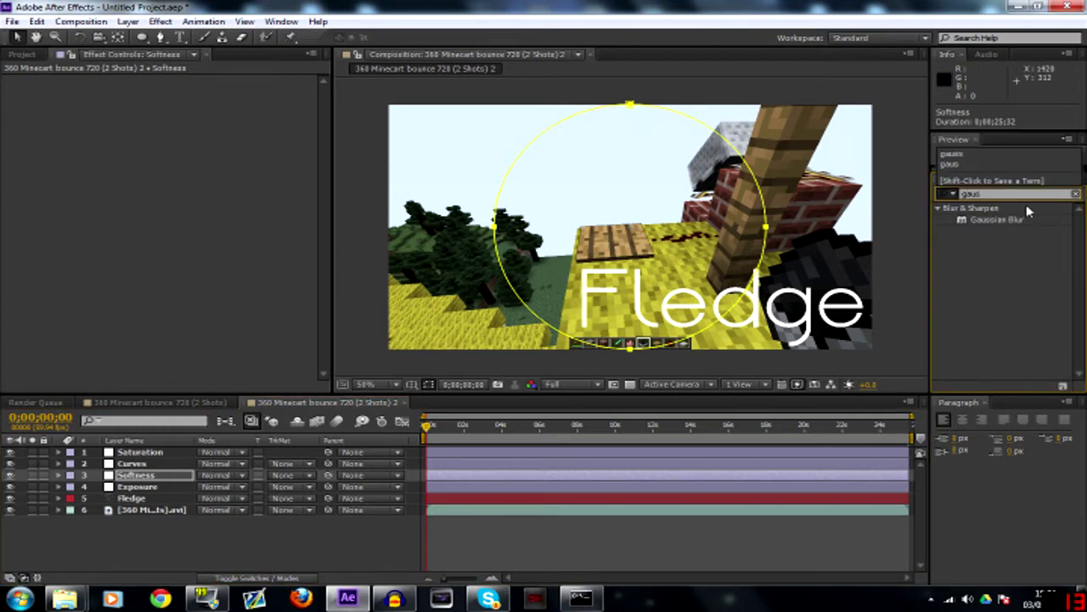
pyautogui.moveTo(999, 219); pyautogui.dragTo(507, 476)
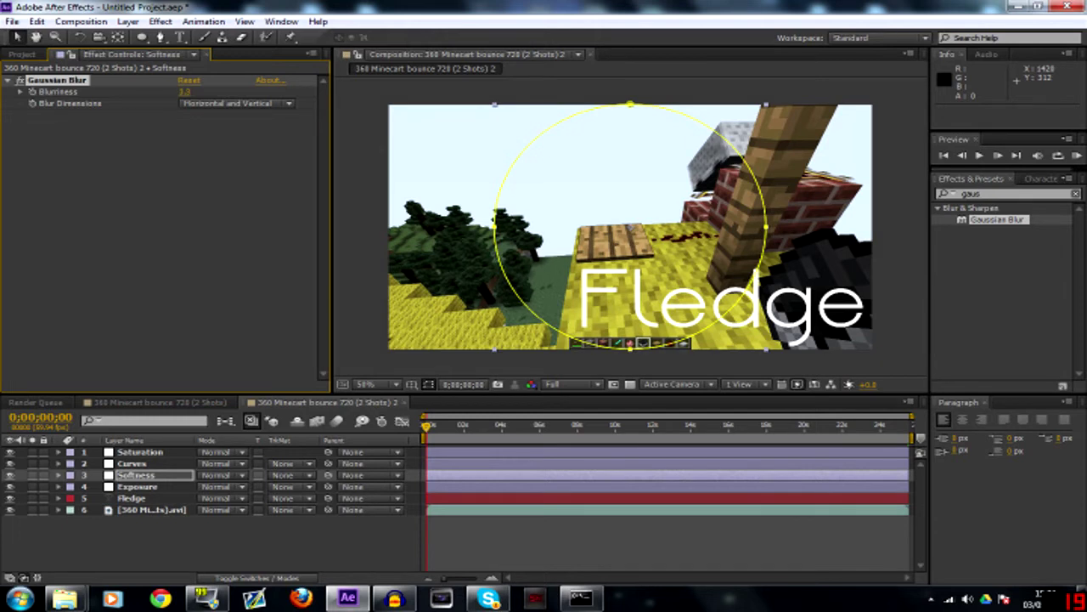
pyautogui.moveTo(188, 91)
pyautogui.mouseDown()
pyautogui.moveTo(236, 91)
pyautogui.moveTo(184, 91)
pyautogui.mouseUp()
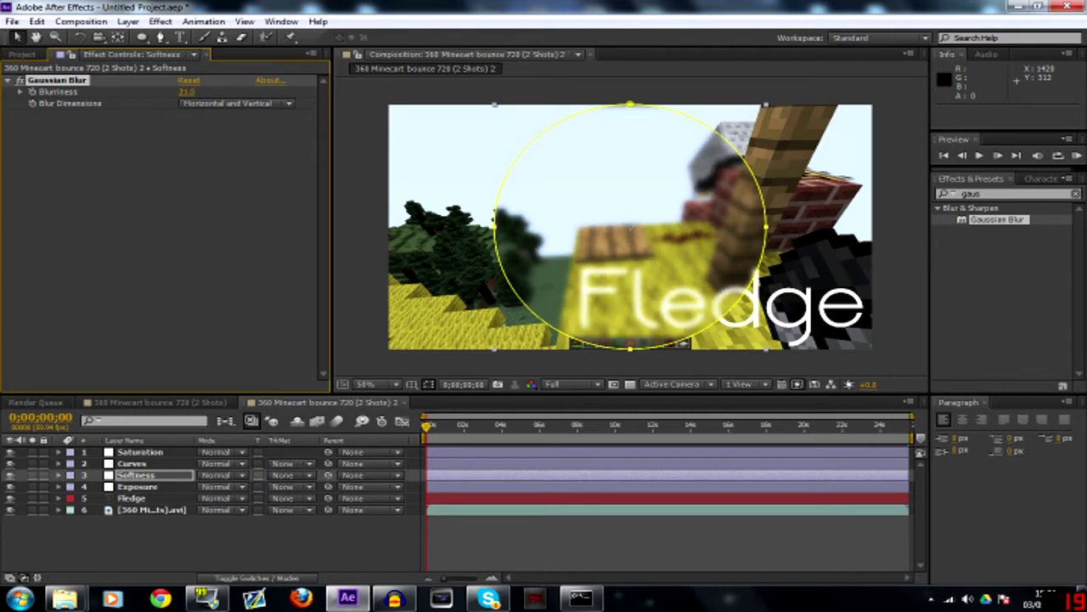
pyautogui.moveTo(183, 91); pyautogui.dragTo(172, 91)
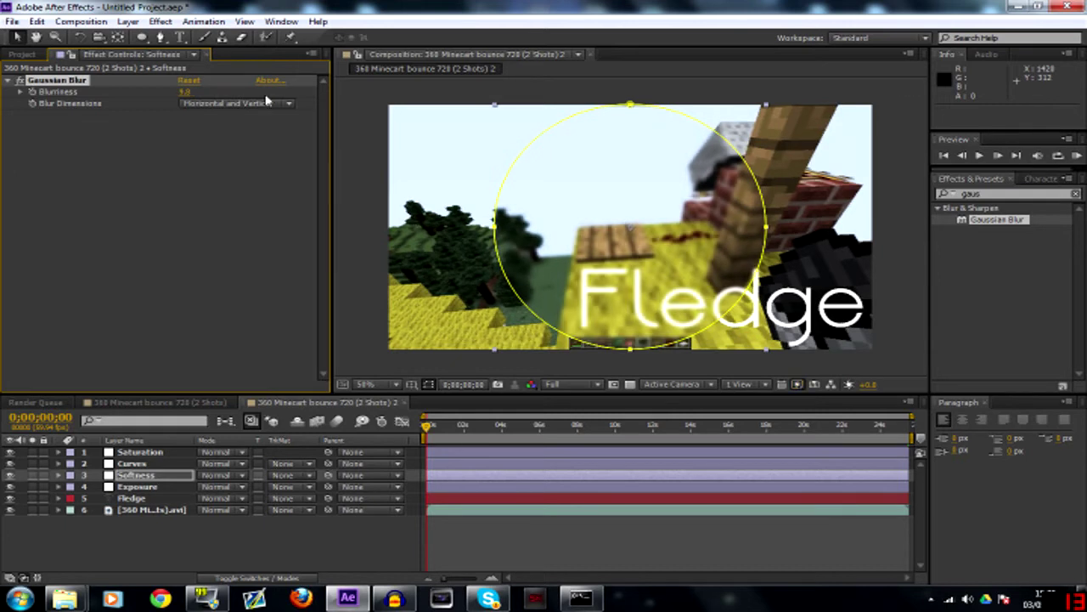
# - Set the Mask Feather of the Softness layer's circular mask to 155 pixels
pyautogui.click(136, 475)
pyautogui.press('f')
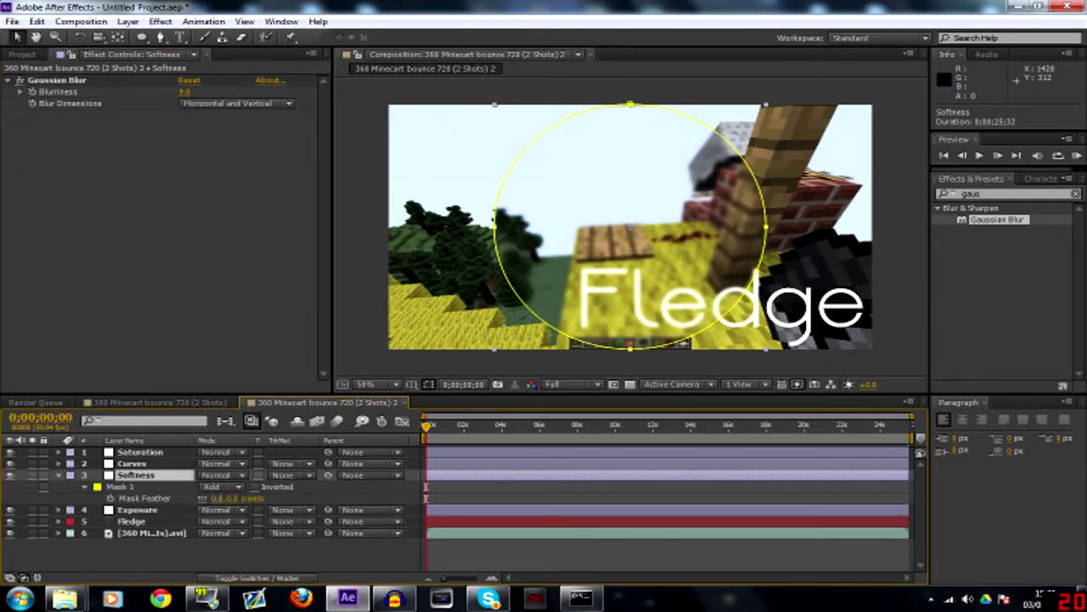
pyautogui.moveTo(216, 498); pyautogui.dragTo(326, 498)
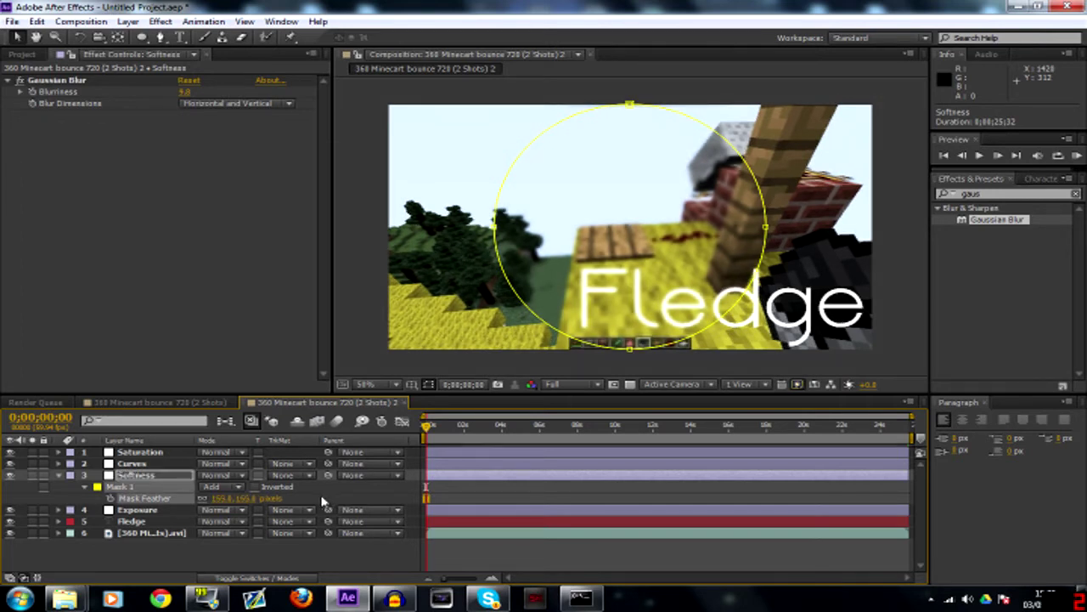
pyautogui.click(176, 478)
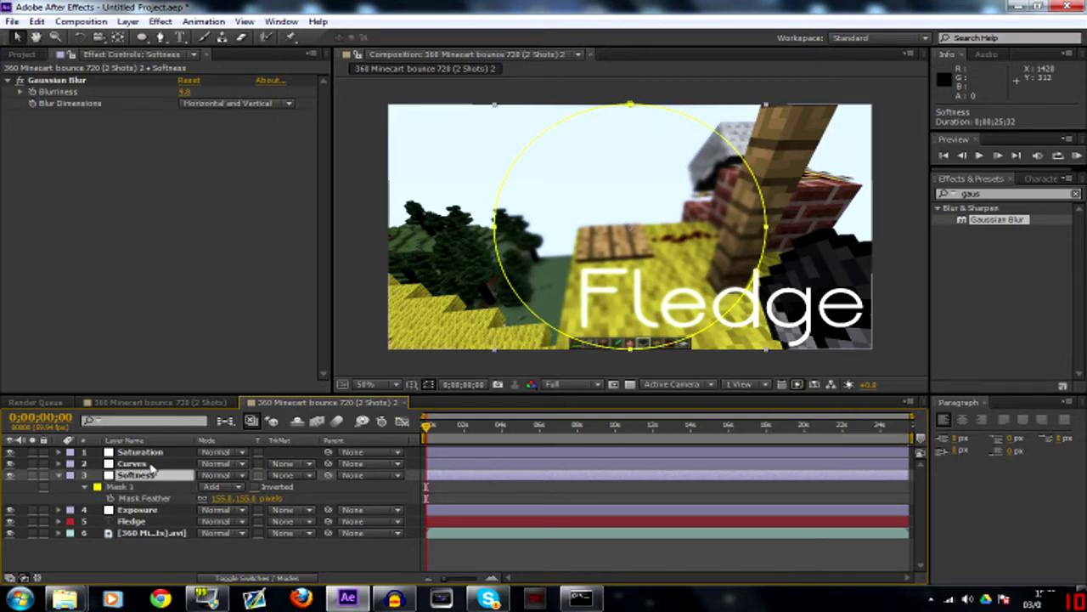
# - Set the Softness mask mode to Subtract and its Mask Expansion to about 259 pixels
pyautogui.doubleClick(84, 487)
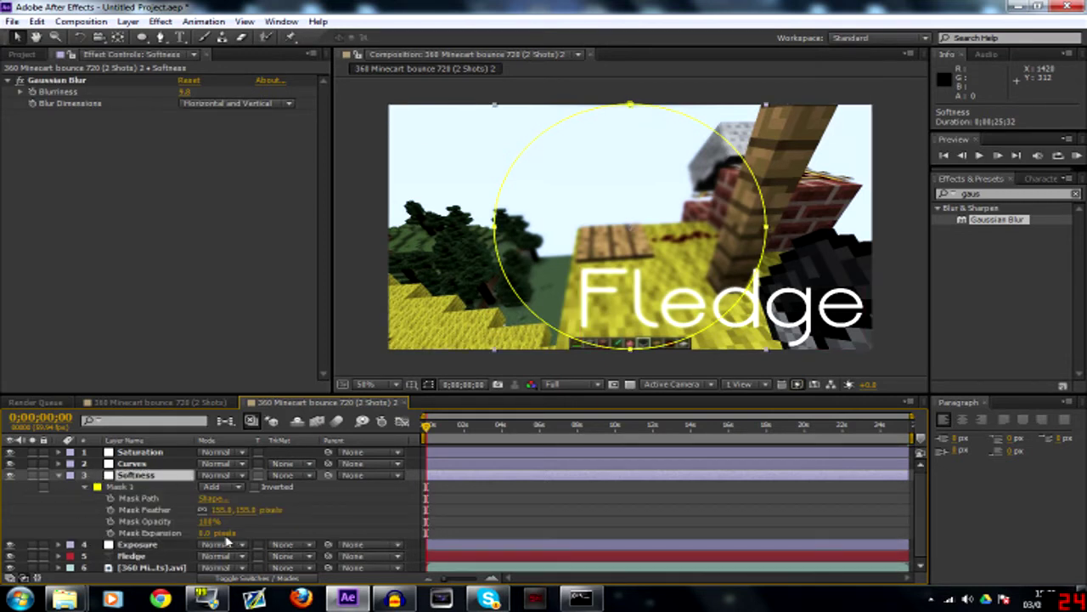
pyautogui.click(231, 493)
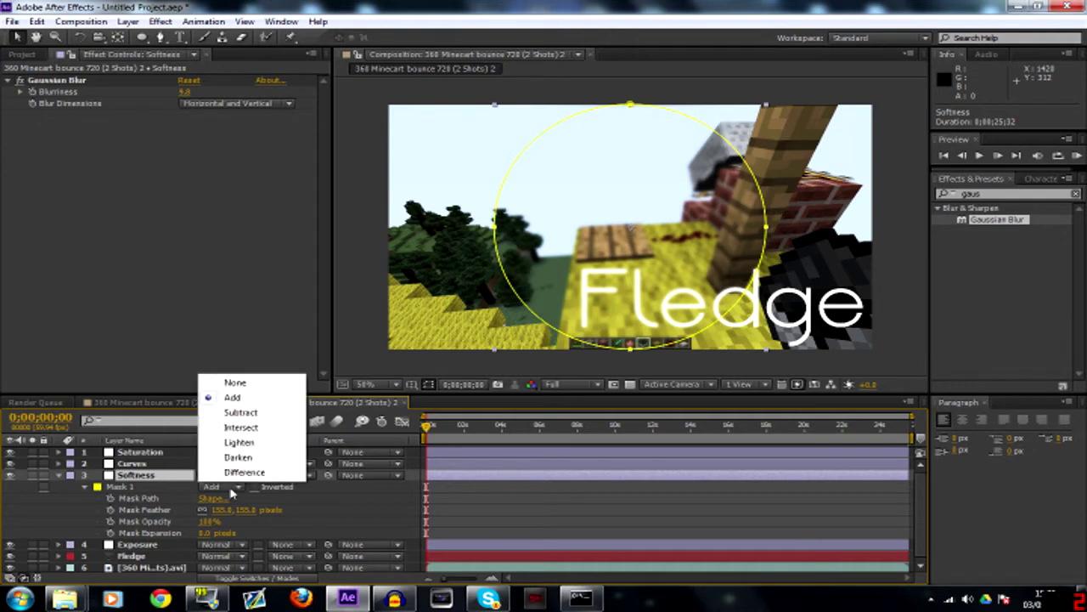
pyautogui.click(259, 413)
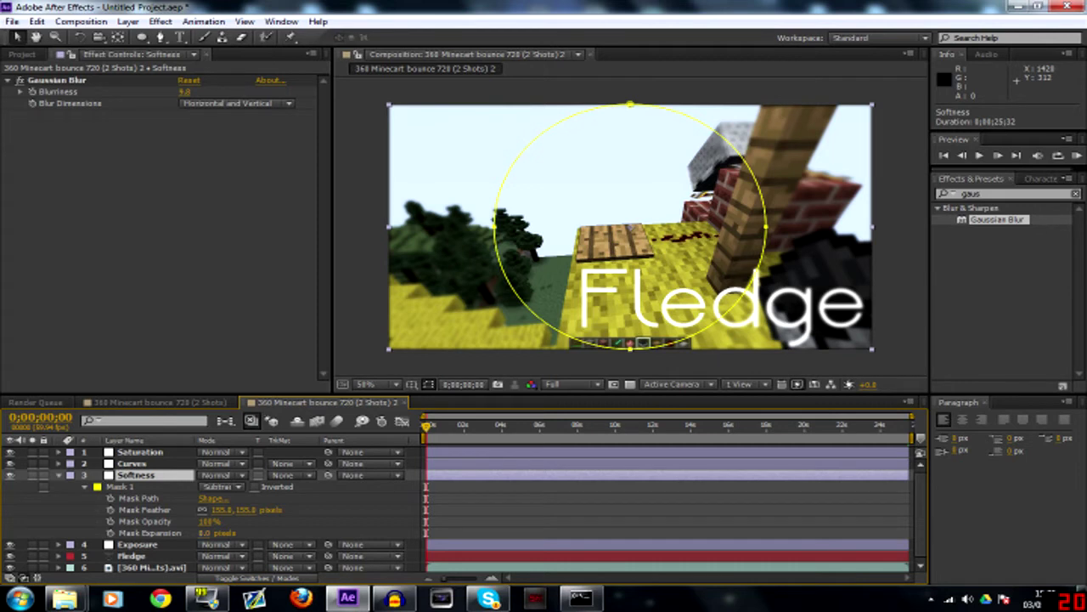
pyautogui.moveTo(205, 532); pyautogui.dragTo(64, 532)
pyautogui.moveTo(163, 532); pyautogui.dragTo(223, 533)
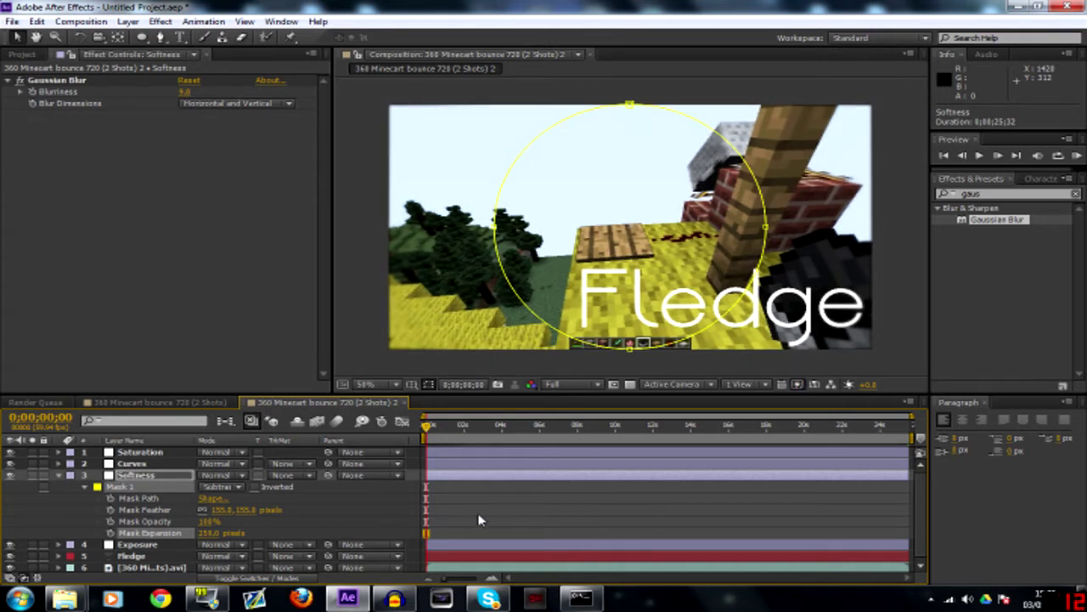
pyautogui.click(655, 506)
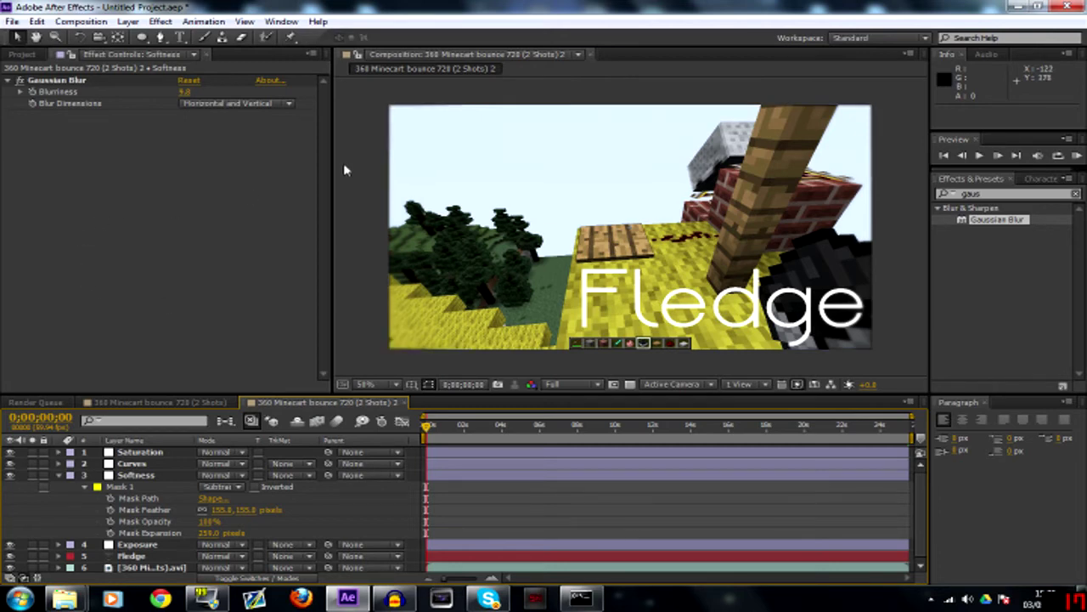
# - Examine the upper-left corner and edges of the composition frame up close
pyautogui.scroll(3, 394, 125)
pyautogui.scroll(1, 393, 125)
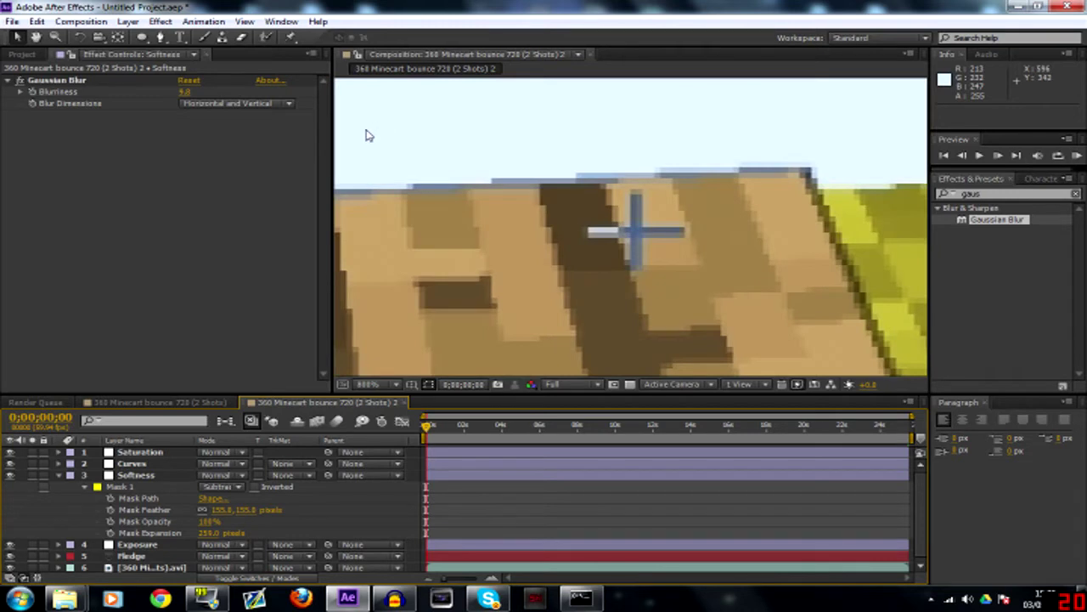
pyautogui.scroll(-1, 366, 134)
pyautogui.press('space')
pyautogui.moveTo(365, 136); pyautogui.dragTo(365, 327)
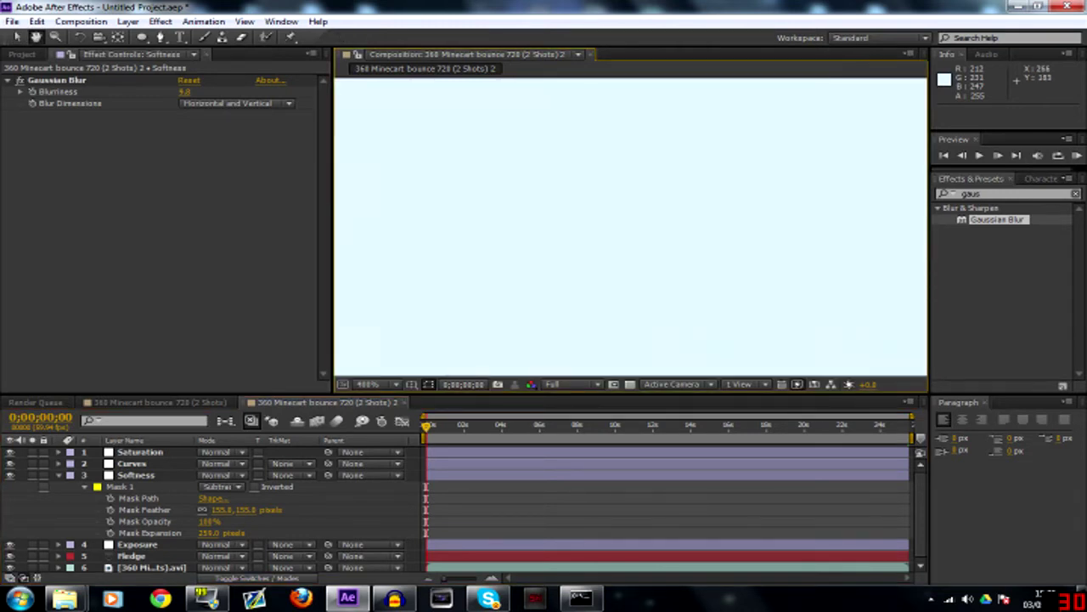
pyautogui.moveTo(349, 102); pyautogui.dragTo(519, 134)
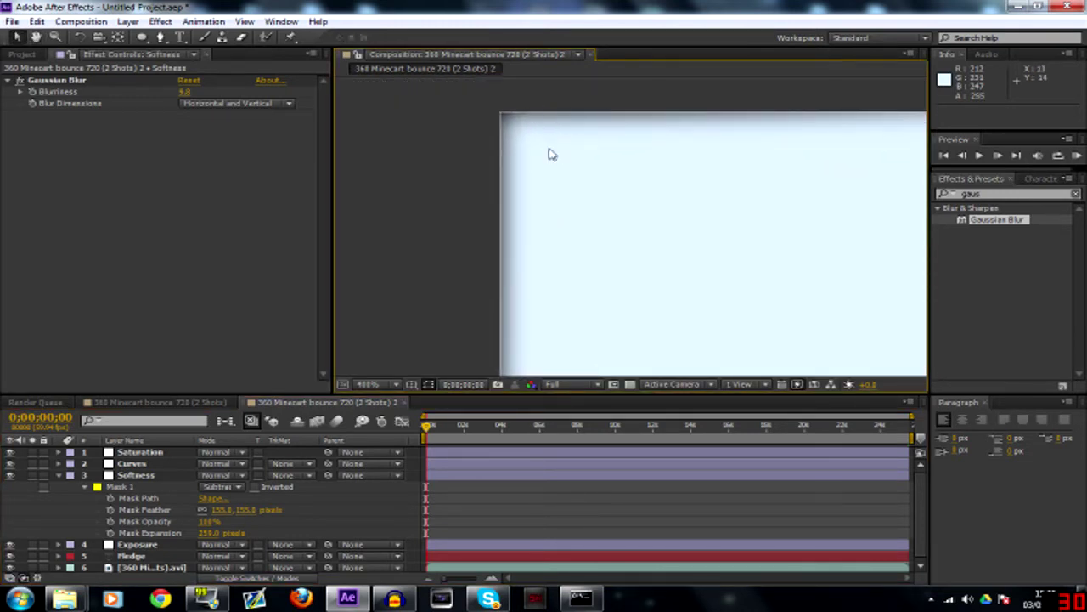
pyautogui.scroll(-3, 509, 200)
pyautogui.press('space')
pyautogui.moveTo(765, 291); pyautogui.dragTo(547, 194)
# - Apply the Fast Blur effect to the Softness layer and raise its Blurriness to about 5
pyautogui.moveTo(986, 194); pyautogui.dragTo(950, 195)
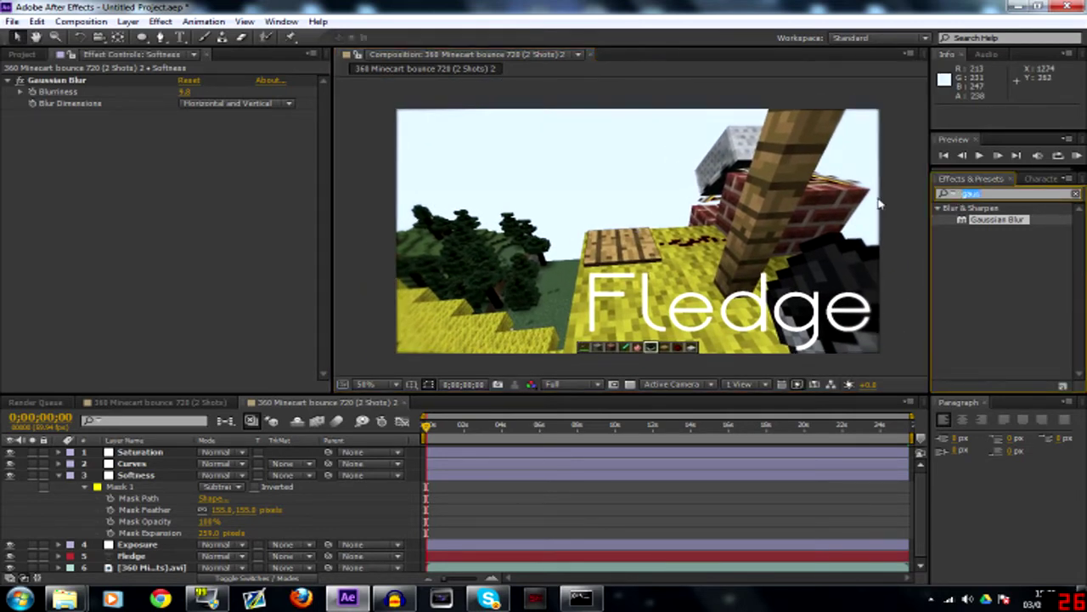
pyautogui.write('fast')
pyautogui.moveTo(988, 289); pyautogui.dragTo(569, 476)
pyautogui.moveTo(184, 127)
pyautogui.mouseDown()
pyautogui.moveTo(198, 126)
pyautogui.moveTo(188, 127)
pyautogui.mouseUp()
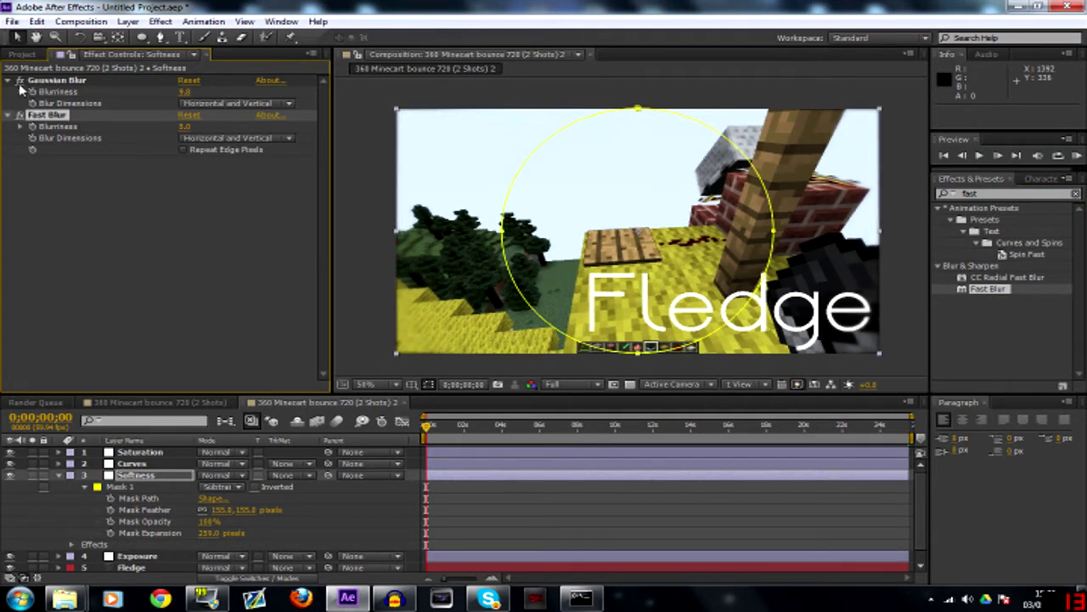
# - Turn off the Gaussian Blur on the Softness layer and set the Fast Blur's Blurriness to 9
pyautogui.click(19, 81)
pyautogui.click(184, 127)
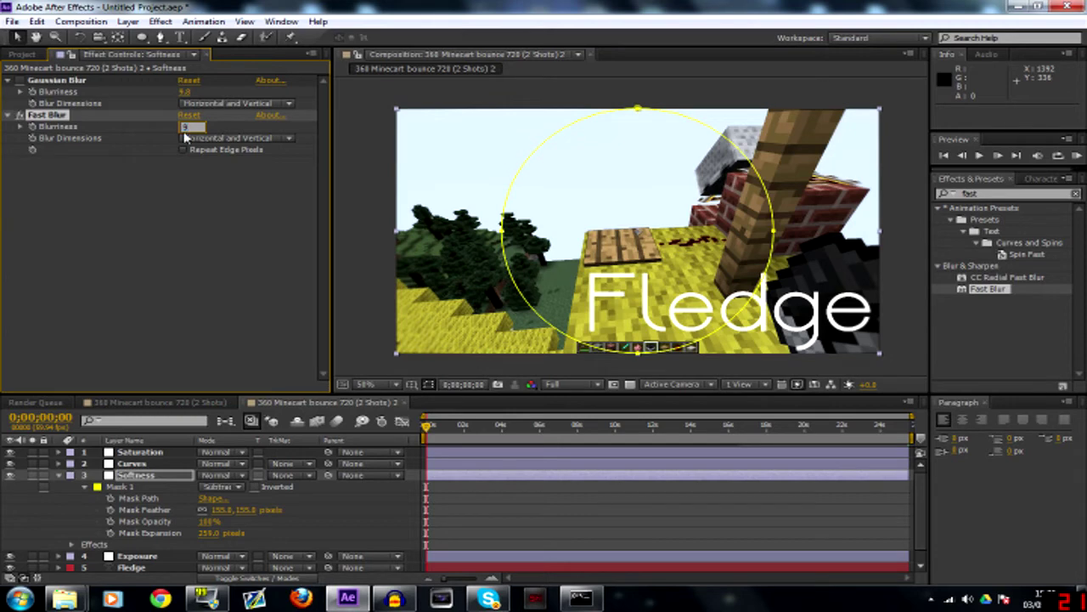
pyautogui.write('17')
pyautogui.press('Return')
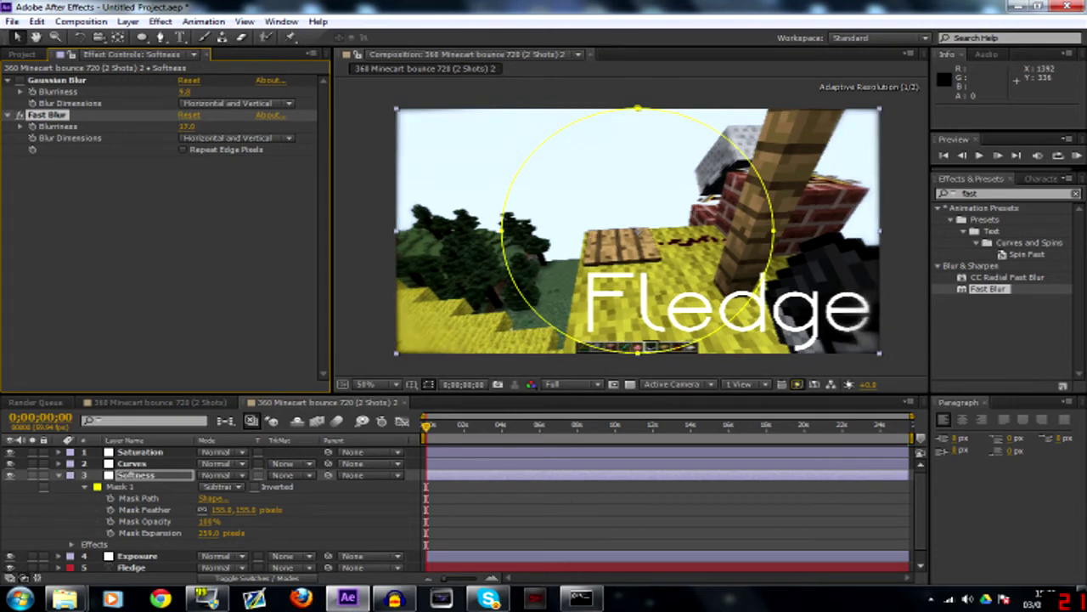
pyautogui.moveTo(186, 126)
pyautogui.mouseDown()
pyautogui.moveTo(201, 126)
pyautogui.moveTo(177, 127)
pyautogui.mouseUp()
pyautogui.click(186, 127)
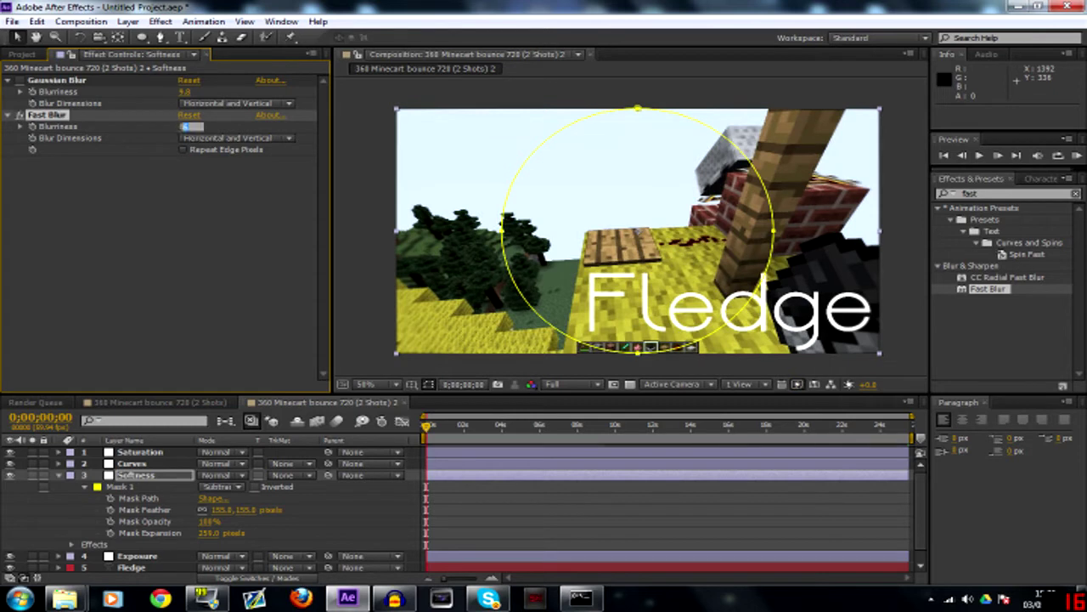
pyautogui.write('5')
pyautogui.press('Return')
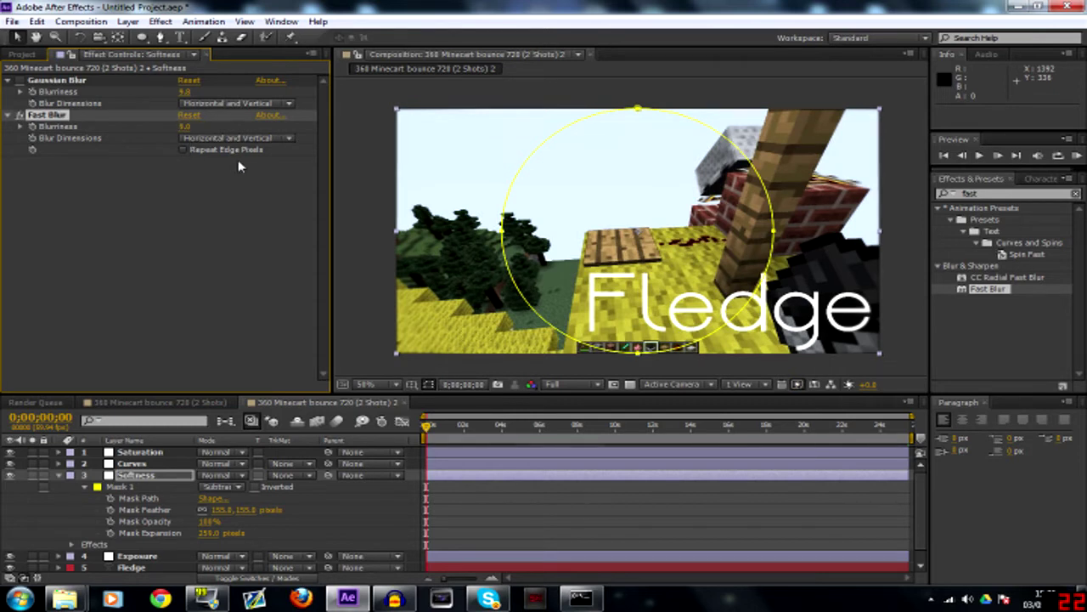
# - Enable Repeat Edge Pixels on the Fast Blur and delete the Gaussian Blur effect from the Softness layer
pyautogui.click(184, 150)
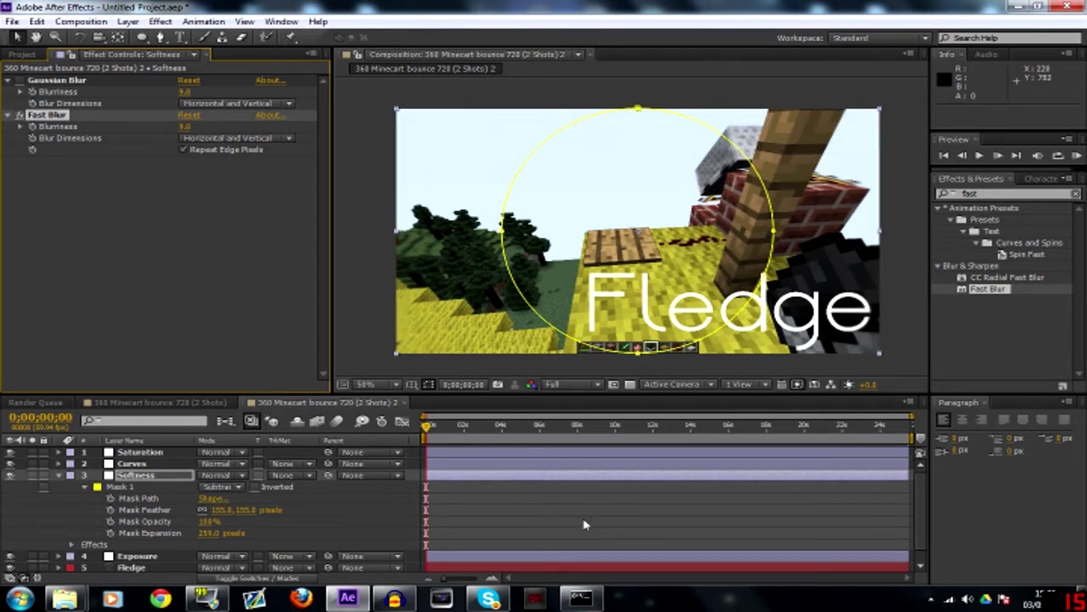
pyautogui.click(459, 298)
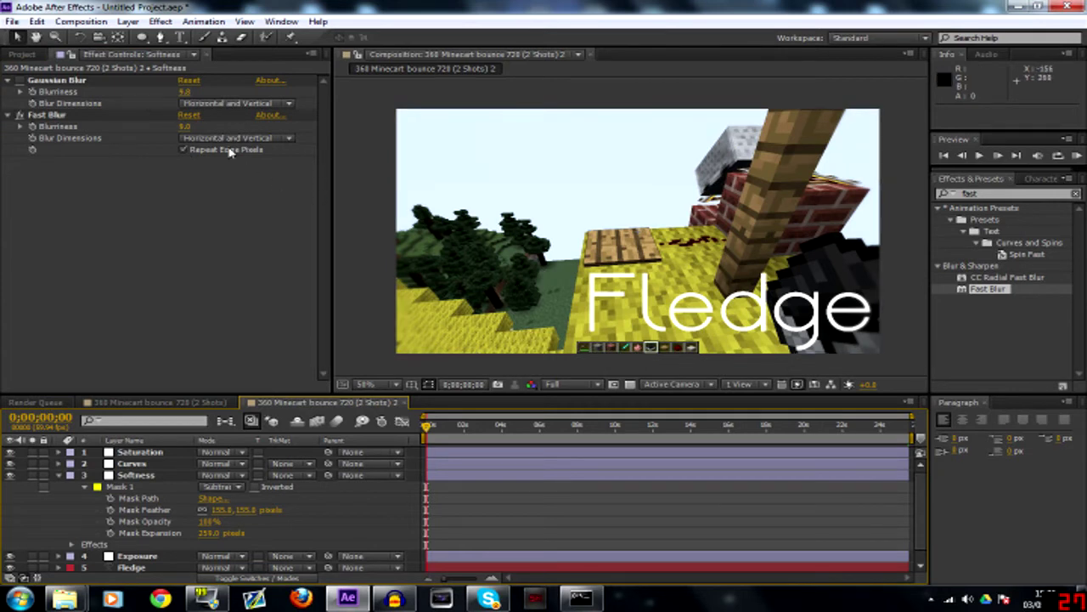
pyautogui.click(94, 80)
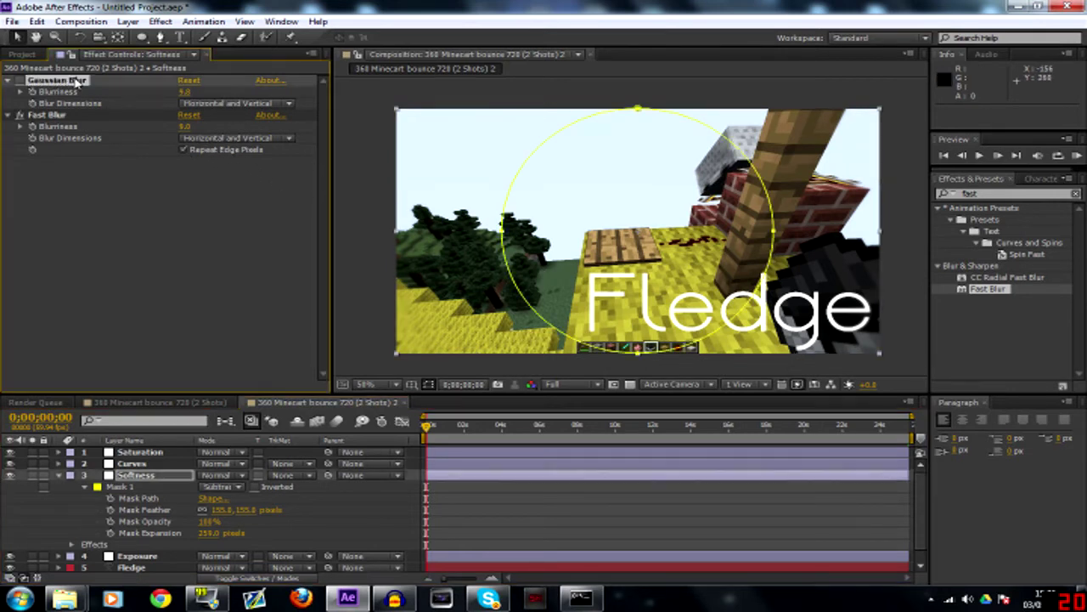
pyautogui.press('Delete')
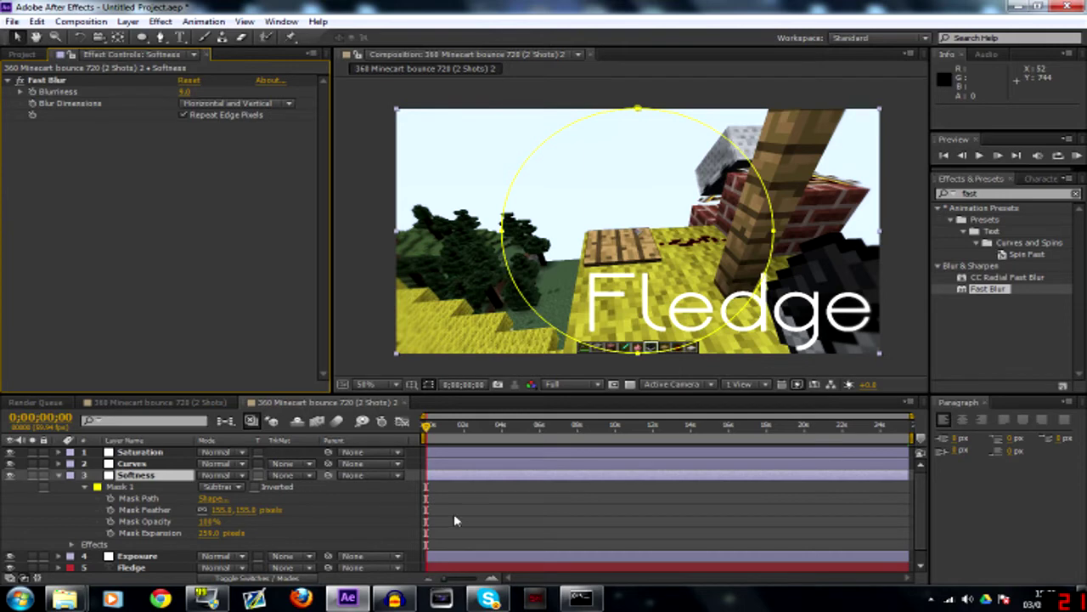
# - Collapse the Softness layer's mask and effect properties in the timeline
pyautogui.click(455, 515)
pyautogui.click(59, 475)
pyautogui.click(59, 475)
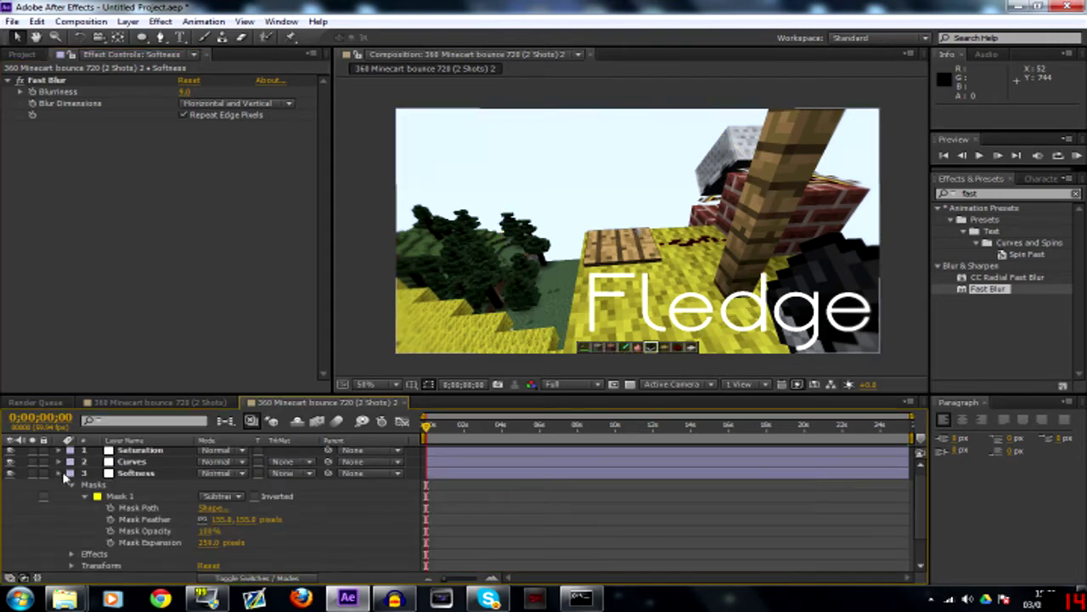
pyautogui.click(60, 474)
pyautogui.click(136, 463)
pyautogui.click(136, 475)
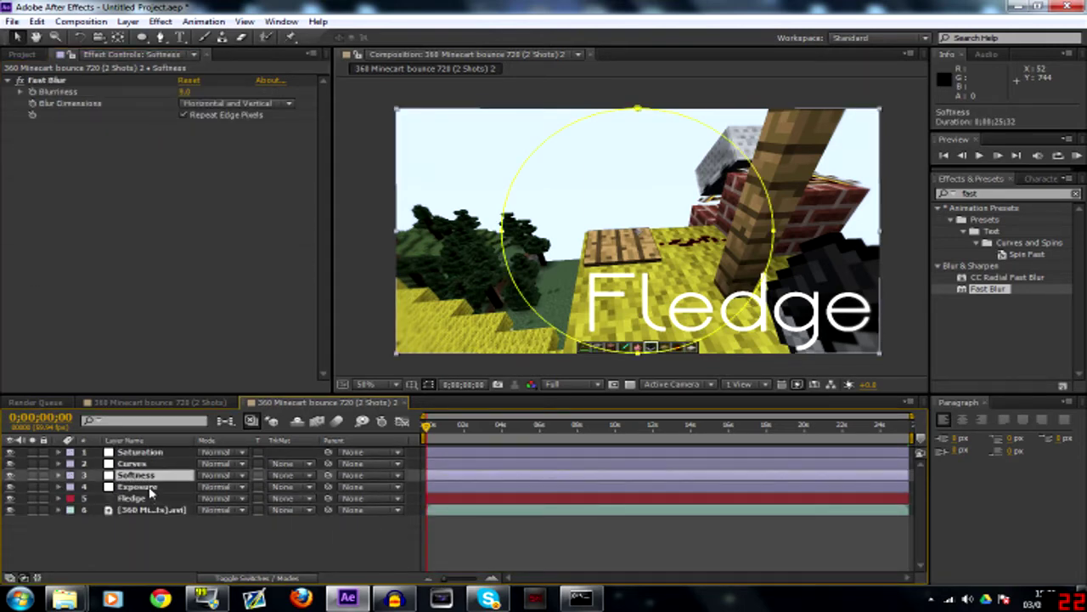
# - Apply the Color Correction Exposure effect to the Exposure layer and set its master Exposure to 0.4
pyautogui.click(151, 487)
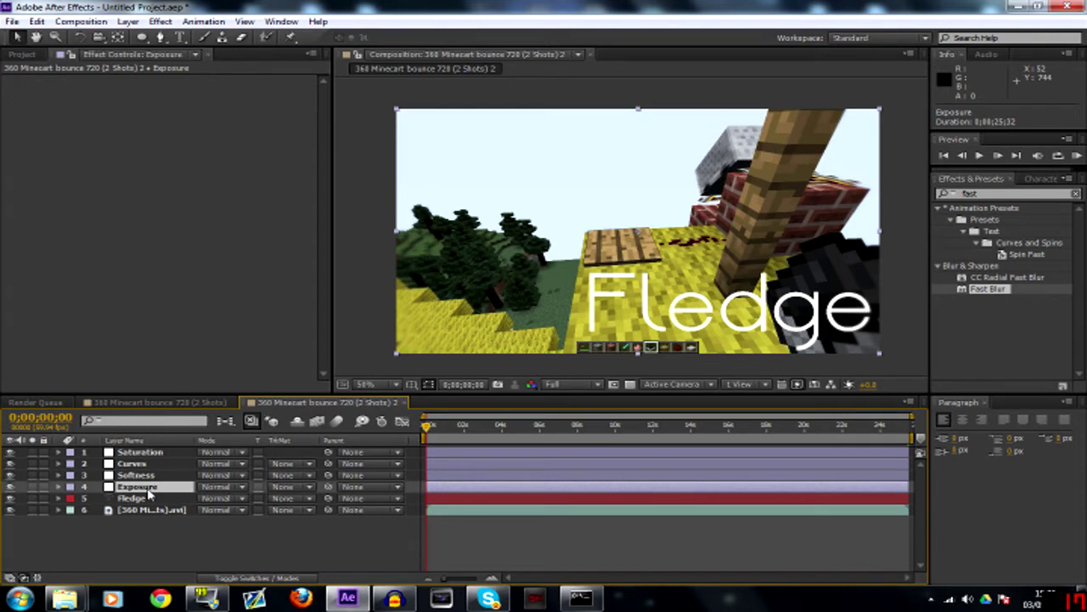
pyautogui.click(977, 194)
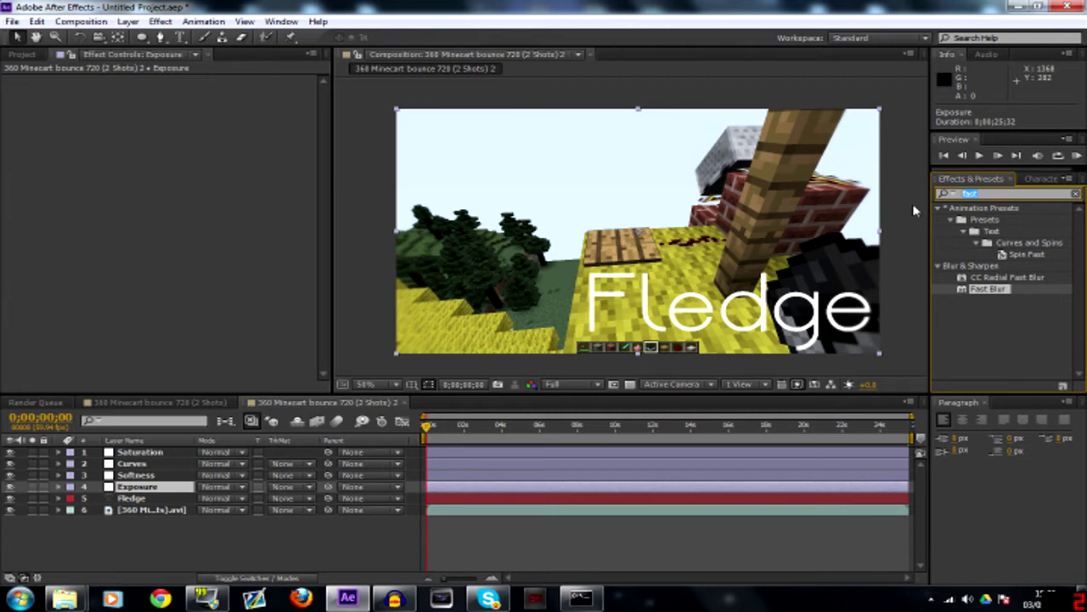
pyautogui.write('exposure')
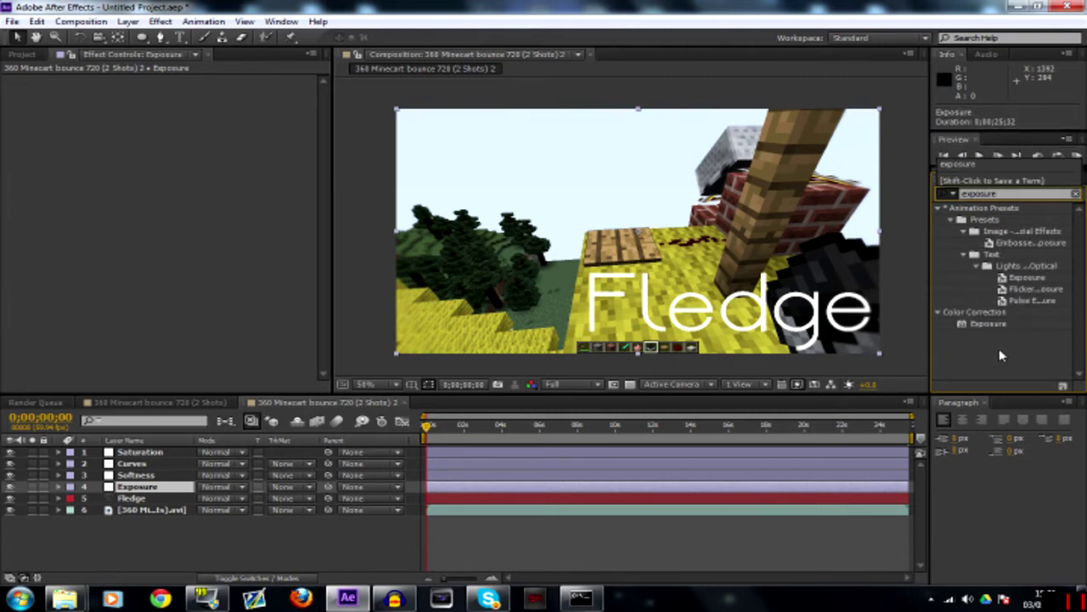
pyautogui.moveTo(997, 328); pyautogui.dragTo(612, 490)
pyautogui.click(187, 115)
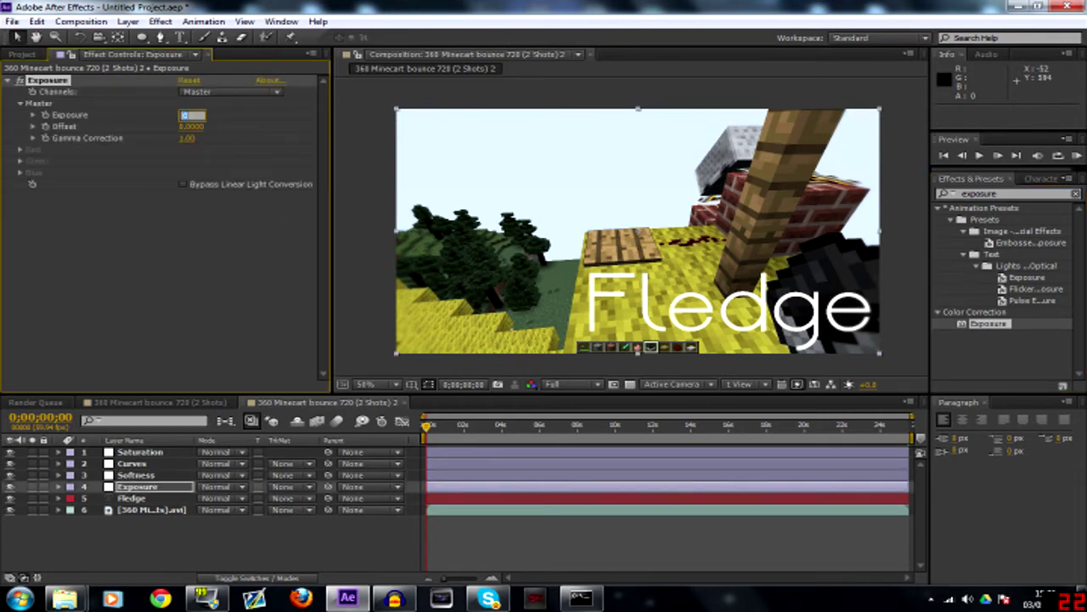
pyautogui.write('0.4')
pyautogui.press('Return')
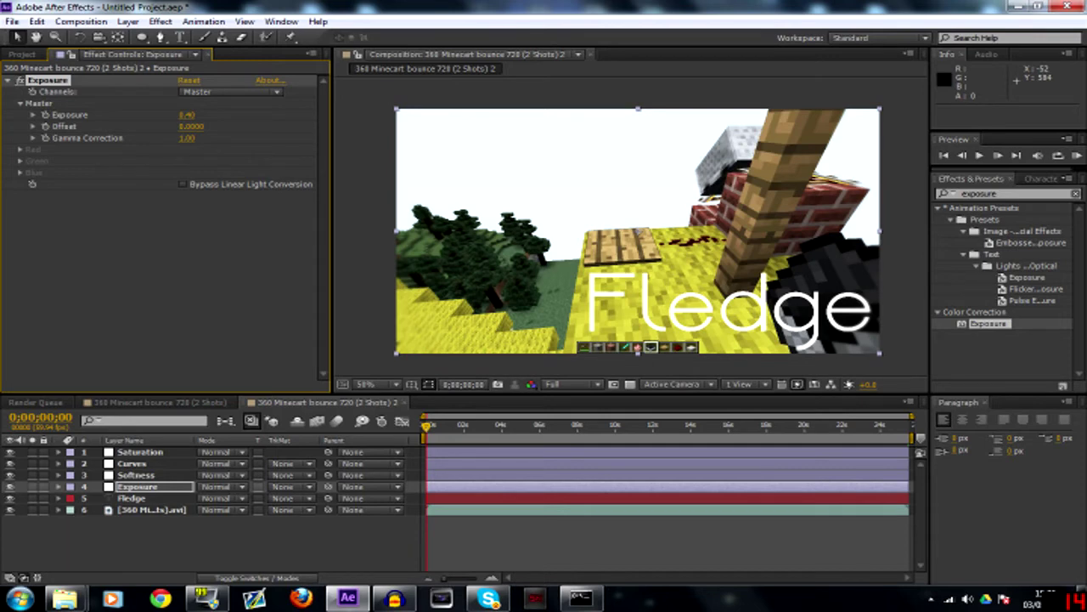
# - Compare the image with the Exposure effect disabled and enabled, leaving the effect on
pyautogui.click(20, 82)
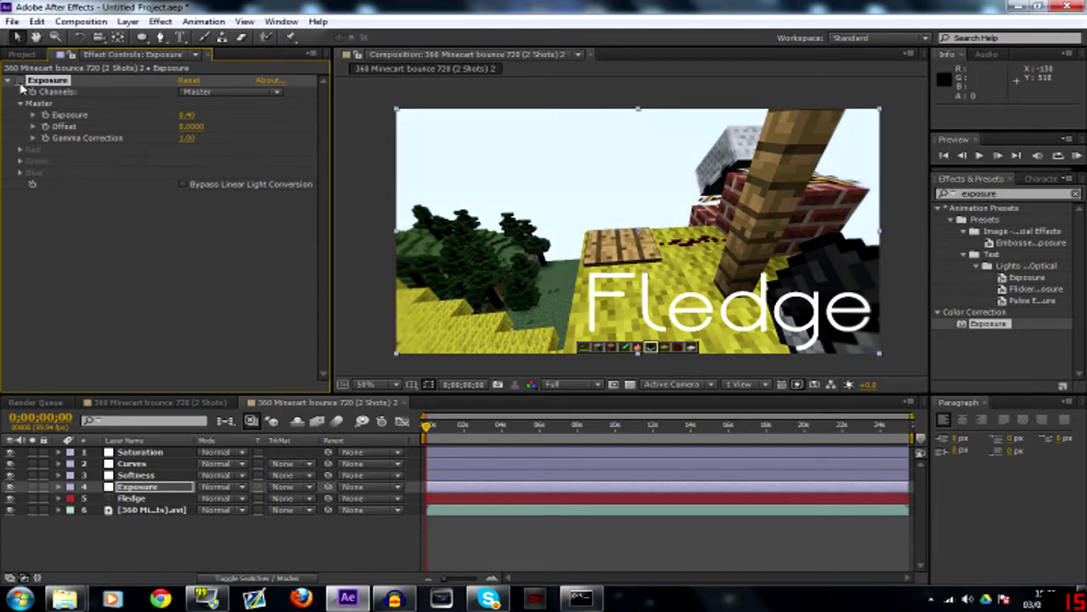
pyautogui.click(20, 82)
pyautogui.click(20, 82)
pyautogui.click(20, 82)
pyautogui.click(20, 81)
pyautogui.click(21, 81)
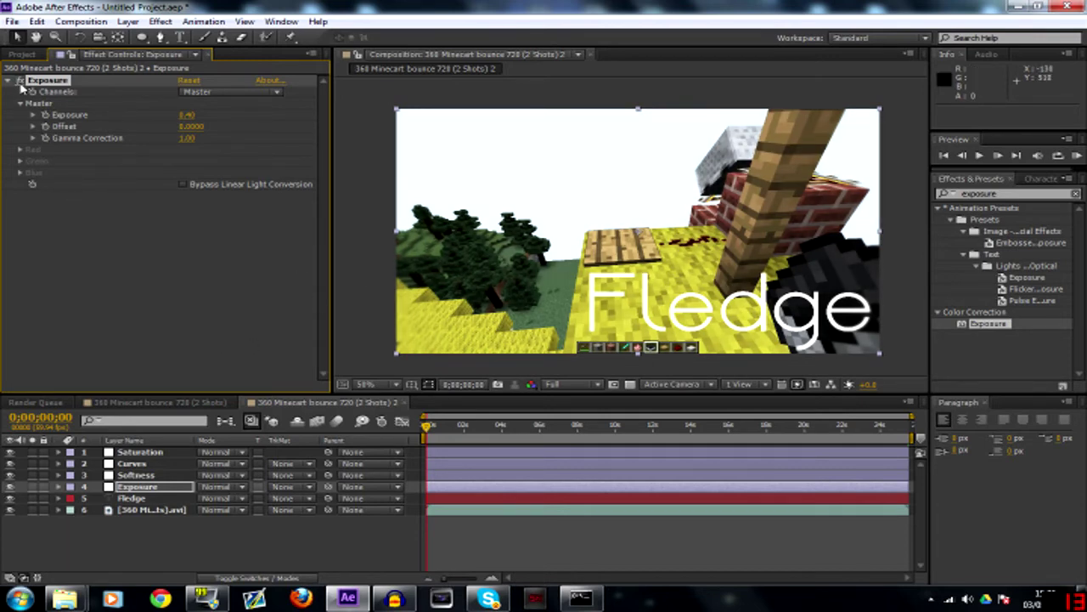
# - Create a white solid at composition size, 1280 by 720 px
pyautogui.click(167, 487)
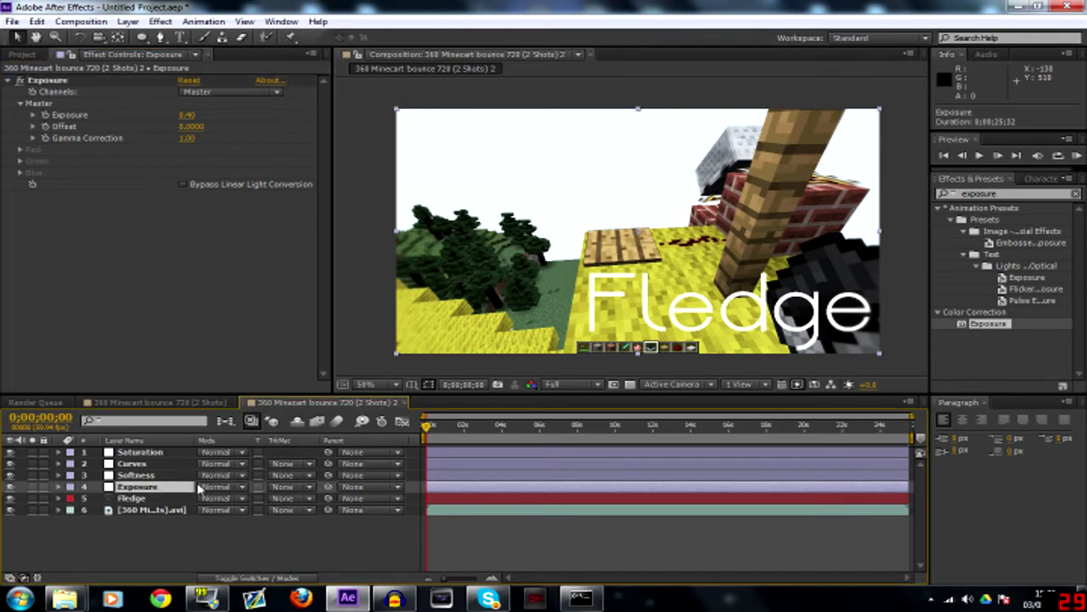
pyautogui.hotkey('ctrl', 'y')
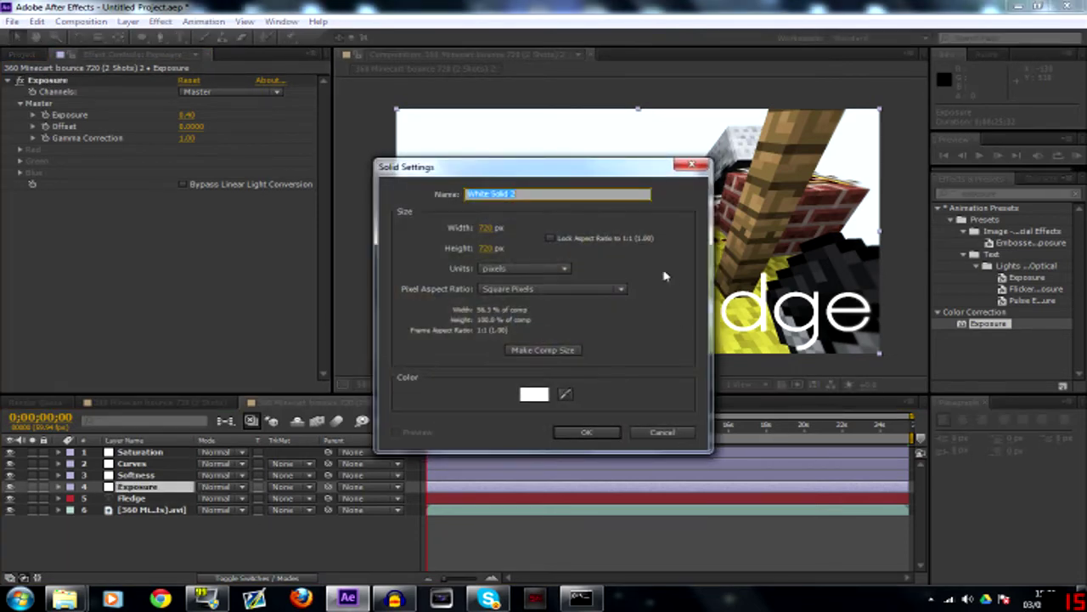
pyautogui.click(542, 350)
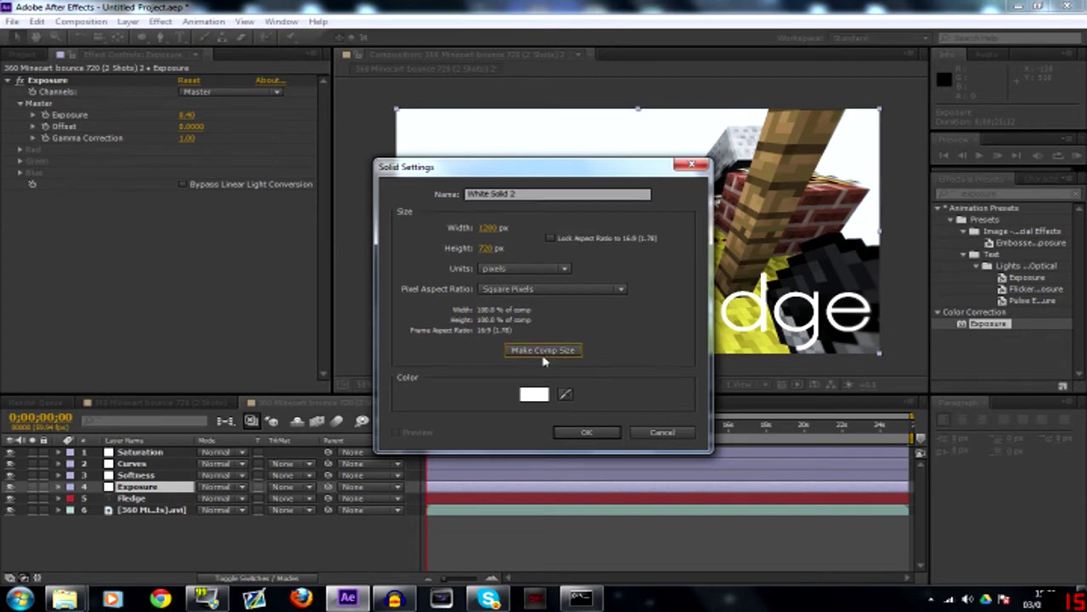
pyautogui.click(586, 434)
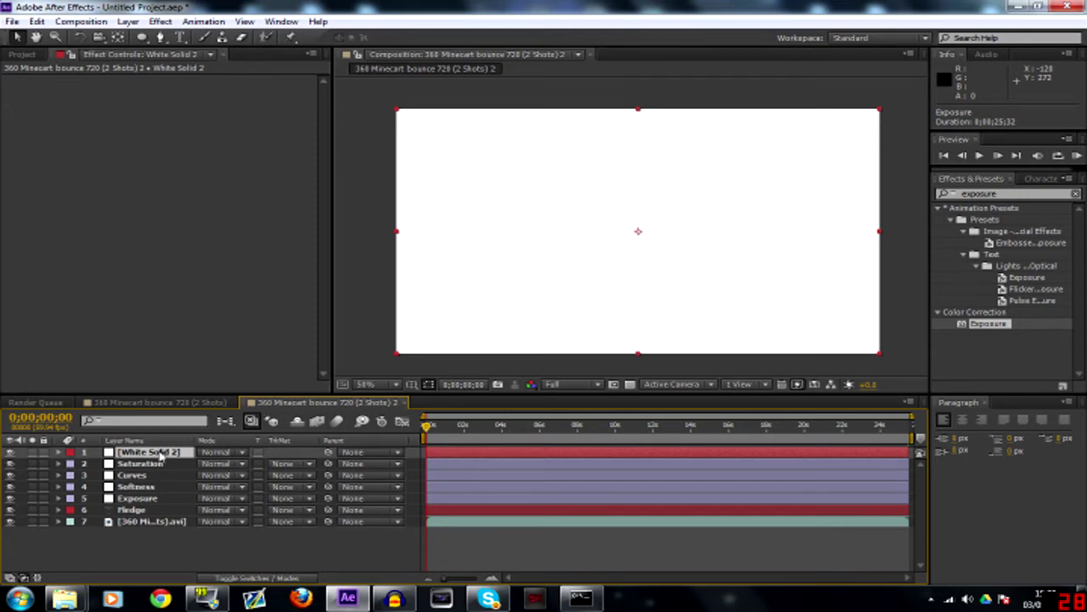
# - Move the white solid directly above the Exposure layer and below the Softness layer
pyautogui.moveTo(160, 457); pyautogui.dragTo(161, 493)
pyautogui.click(155, 499)
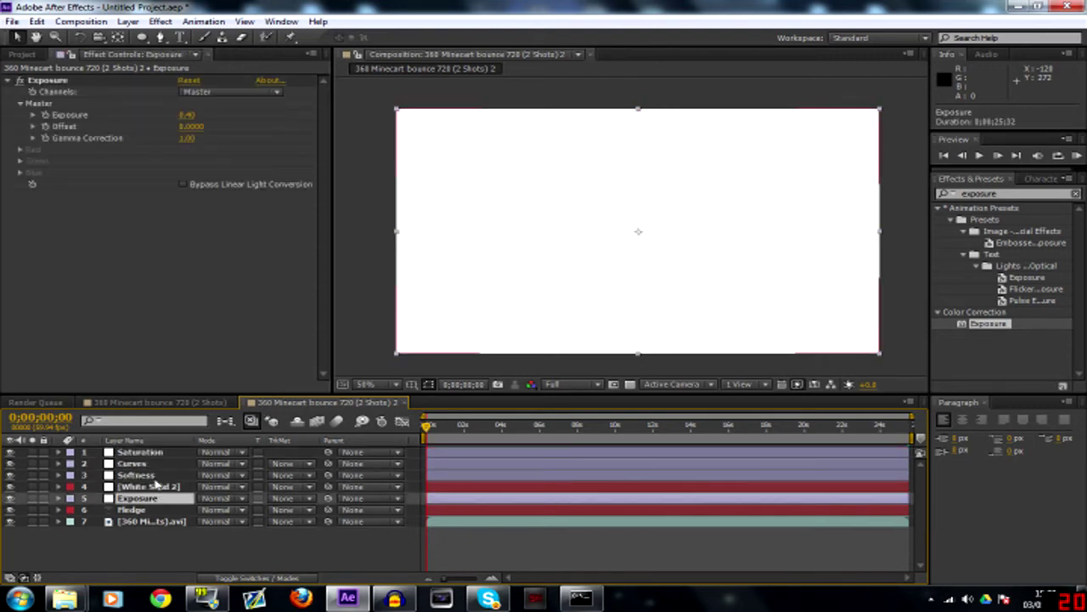
pyautogui.click(154, 476)
pyautogui.hotkey('ctrl', 'Down')
pyautogui.hotkey('ctrl', 'Down')
pyautogui.hotkey('ctrl', 'Up')
# - Rename the white solid layer to "Luma Matte"
pyautogui.click(155, 499)
pyautogui.click(158, 486)
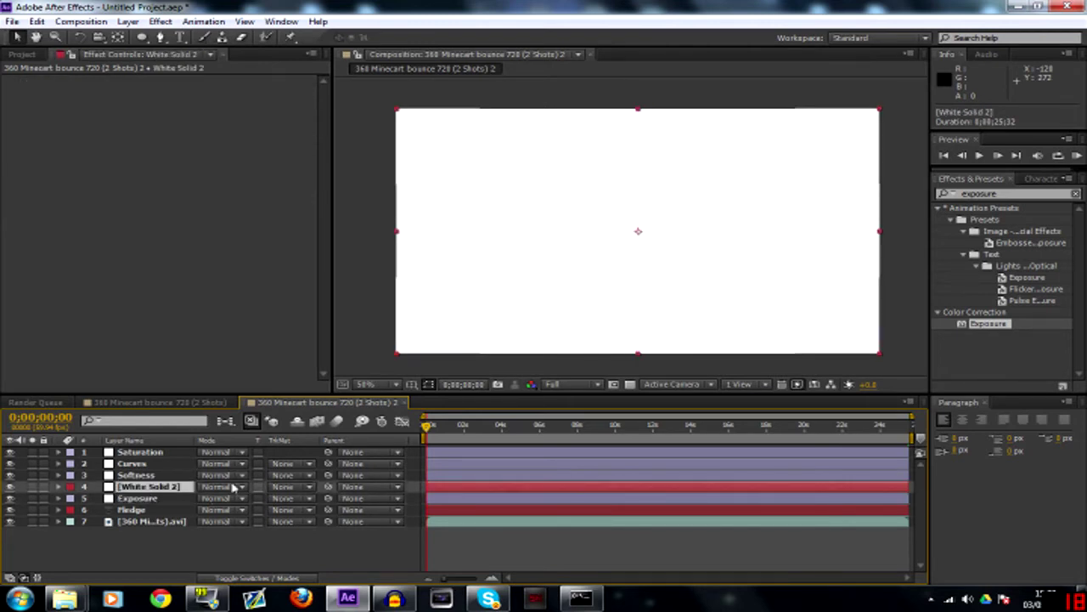
pyautogui.press('Return')
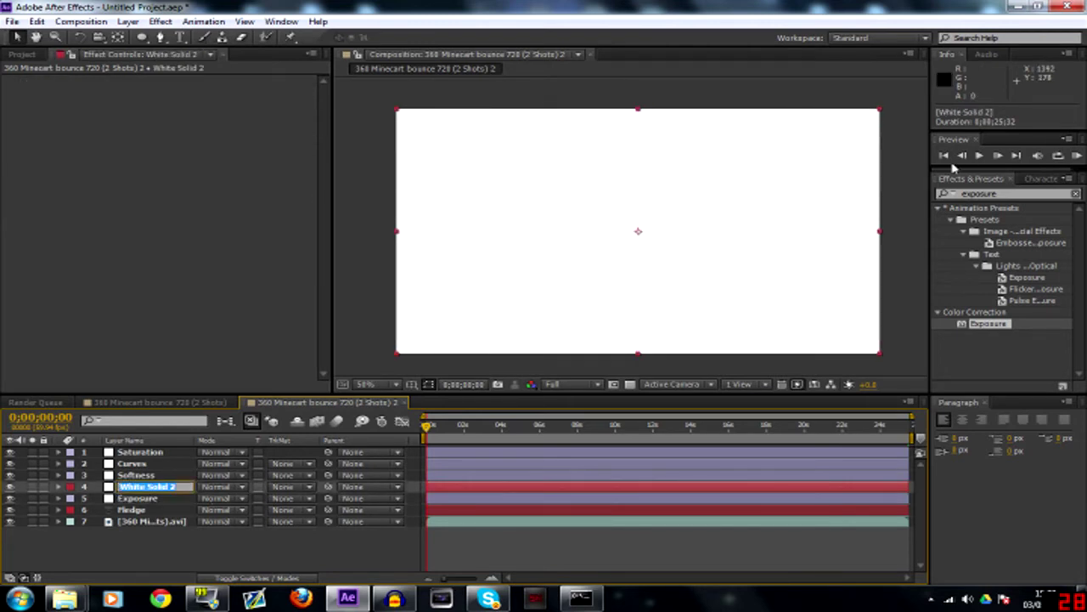
pyautogui.write('Luma Matte')
pyautogui.press('Return')
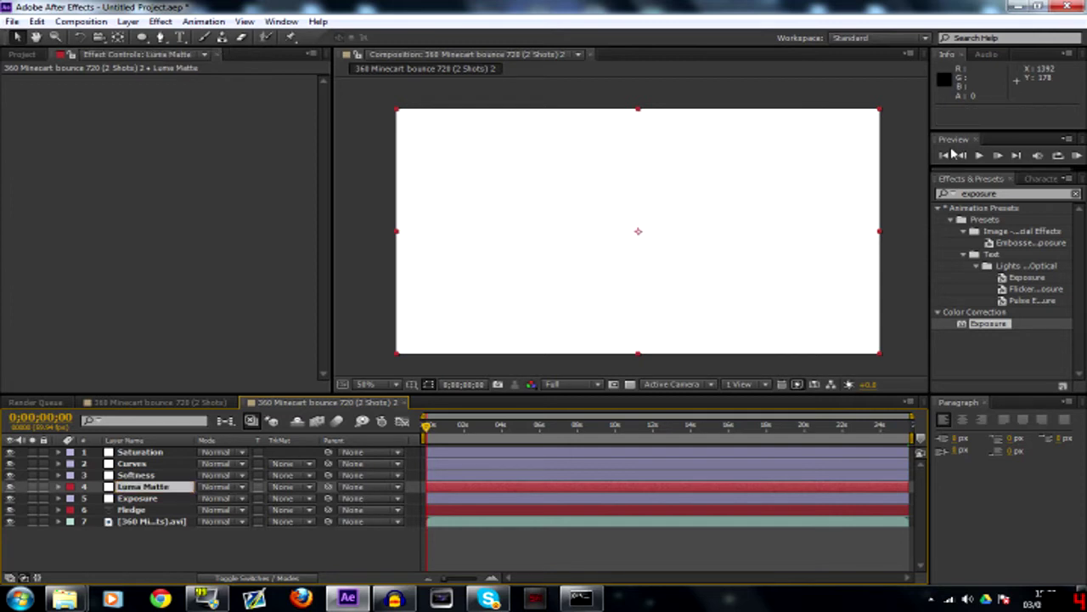
# - Find the Ramp effect and apply it to the Luma Matte layer
pyautogui.hotkey('ctrl', '5')
pyautogui.write('ramp')
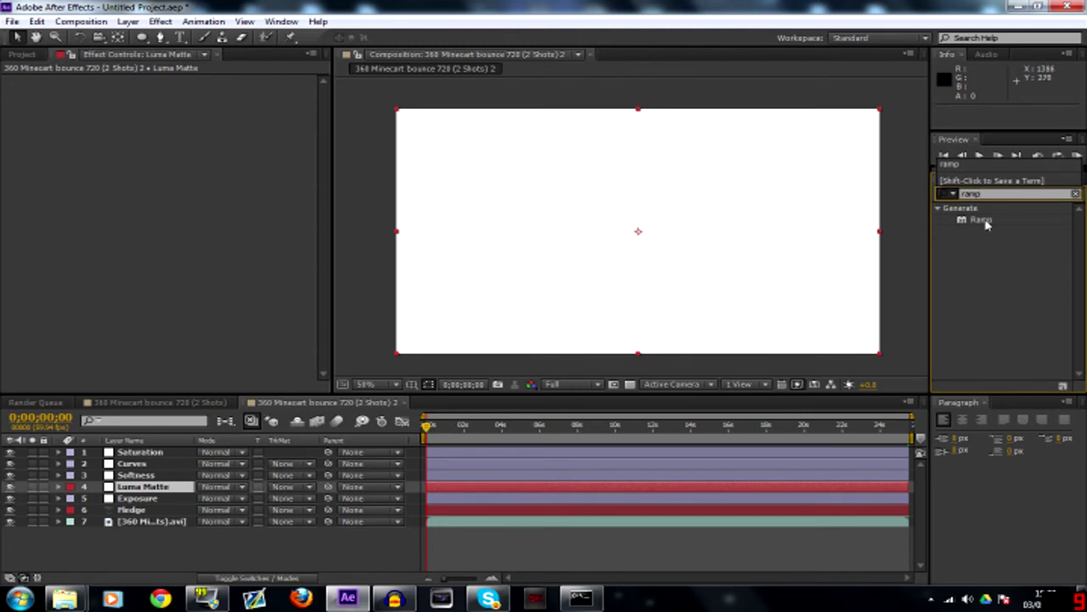
pyautogui.moveTo(986, 223); pyautogui.dragTo(527, 493)
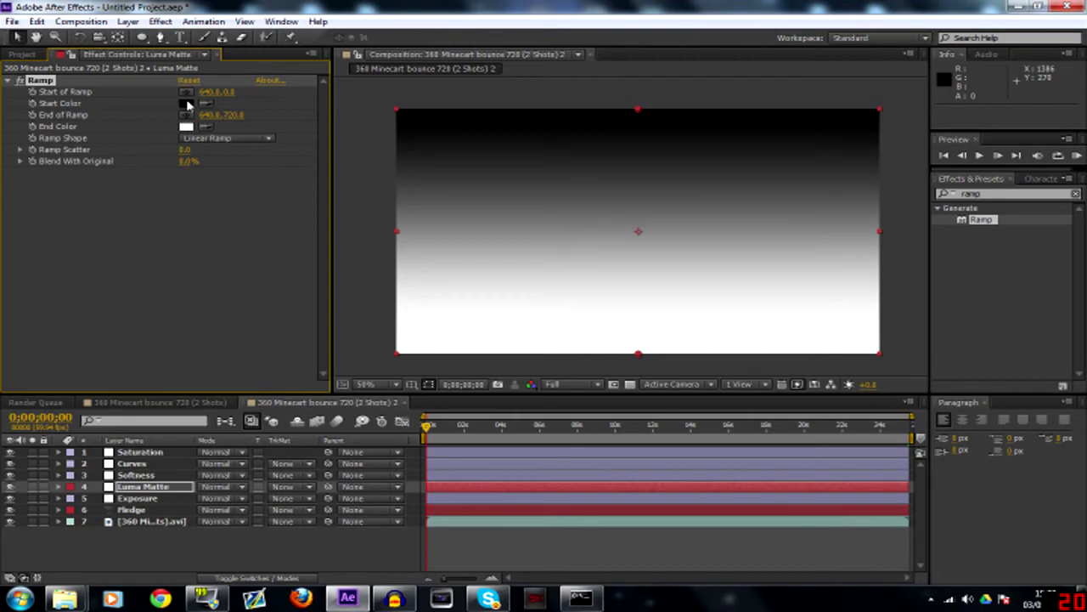
# - Set the Ramp's Start Color to white (FFFFFF) and its End Color to black (000000)
pyautogui.click(187, 104)
pyautogui.moveTo(500, 448); pyautogui.dragTo(396, 395)
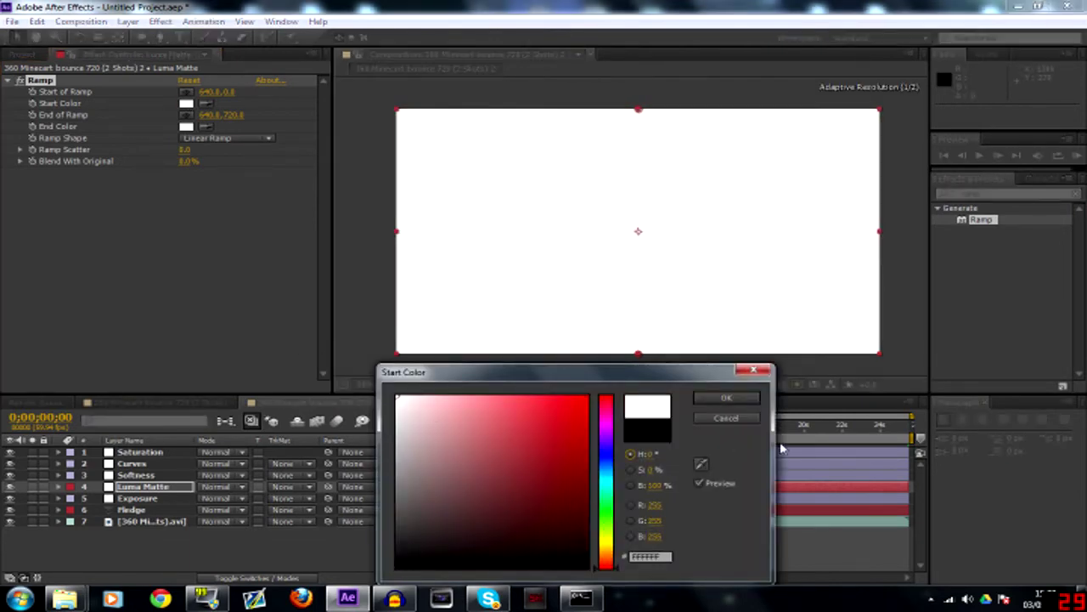
pyautogui.click(736, 401)
pyautogui.click(186, 126)
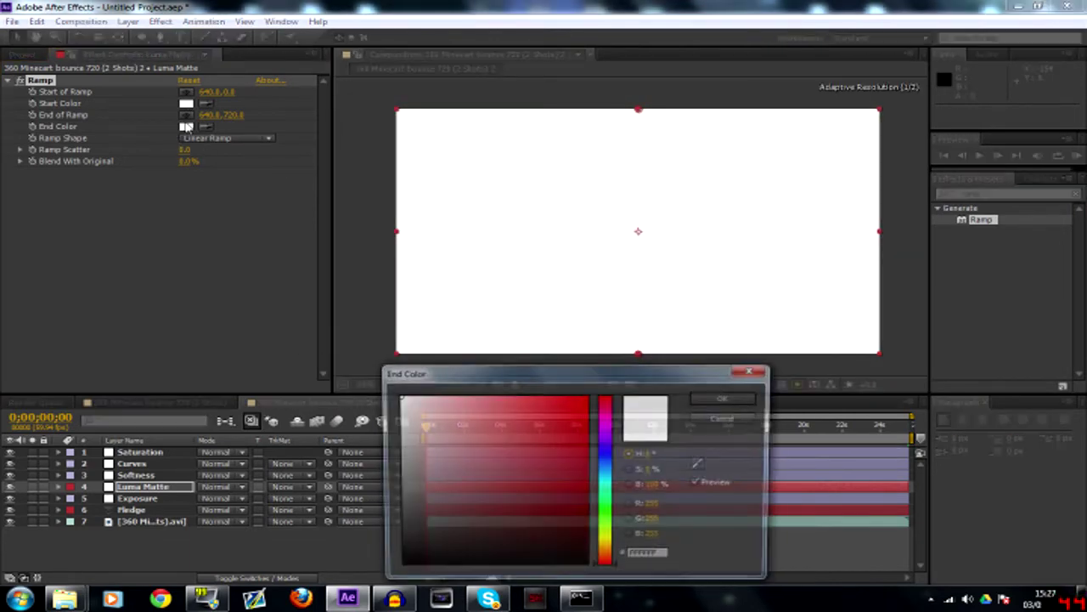
pyautogui.moveTo(497, 463); pyautogui.dragTo(397, 566)
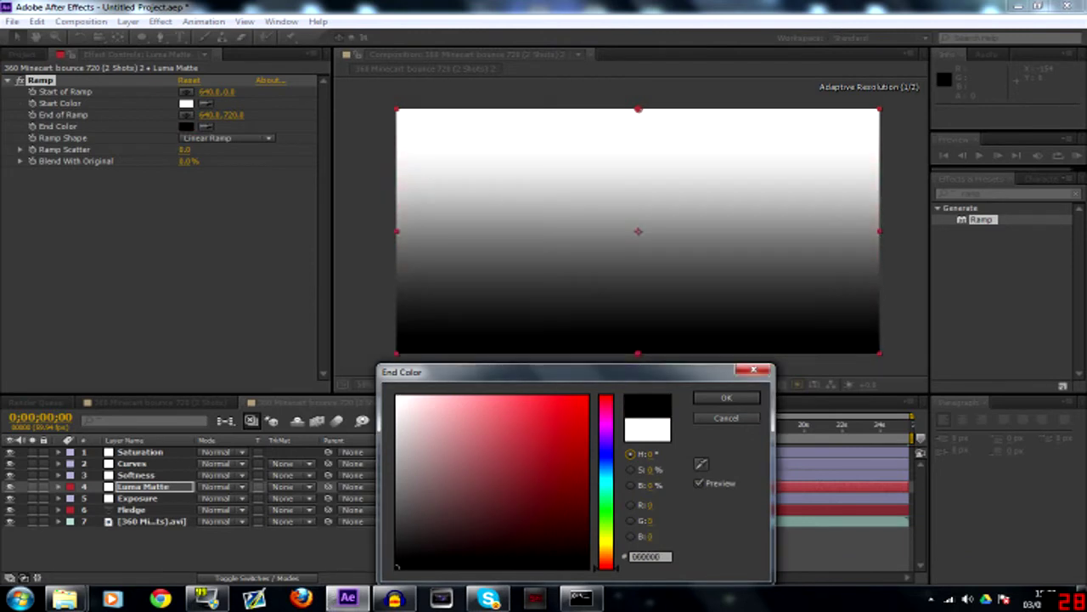
pyautogui.click(732, 402)
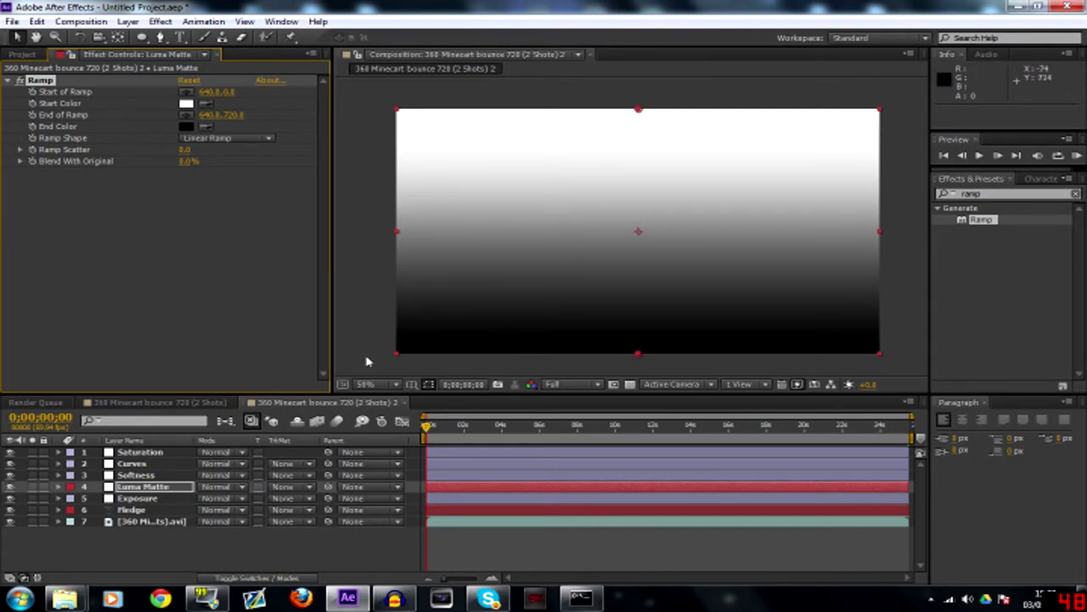
# - Set the Exposure layer's track matte to Luma Matte, using the Luma Matte layer above it
pyautogui.click(159, 502)
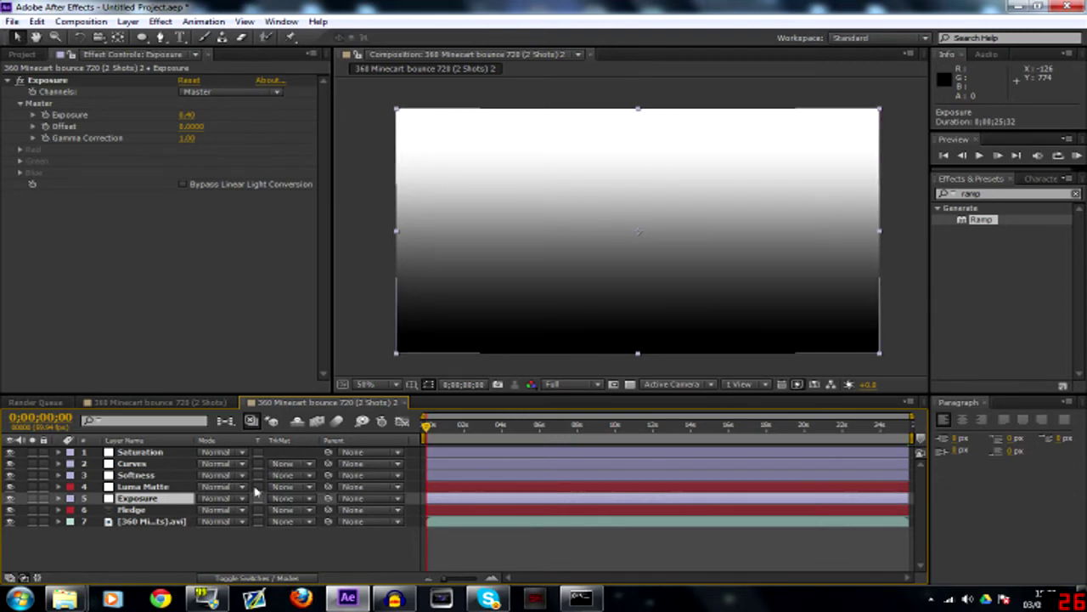
pyautogui.click(293, 581)
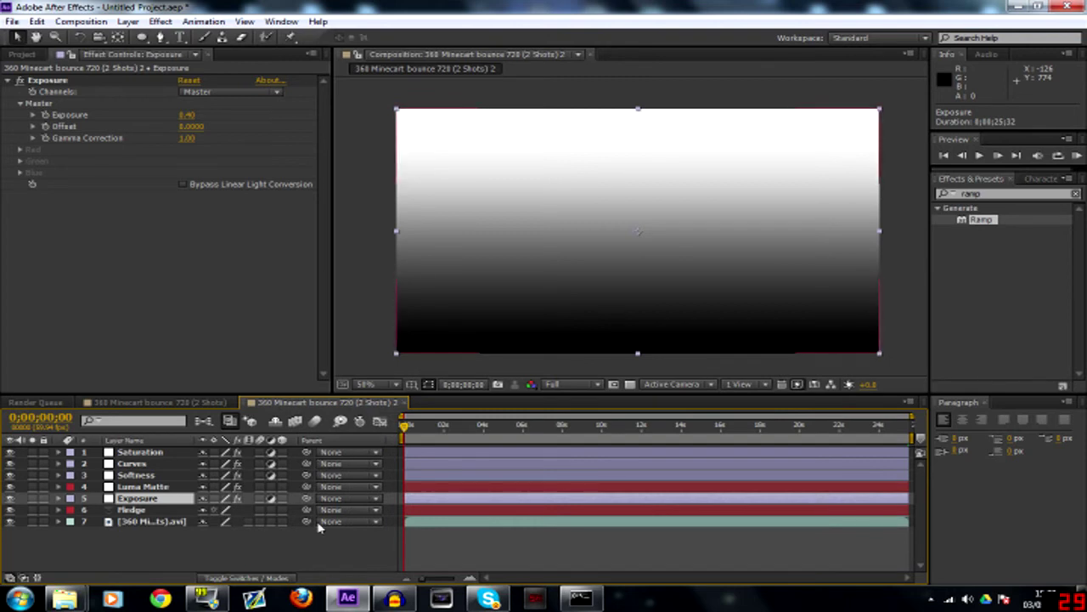
pyautogui.click(275, 578)
pyautogui.click(278, 577)
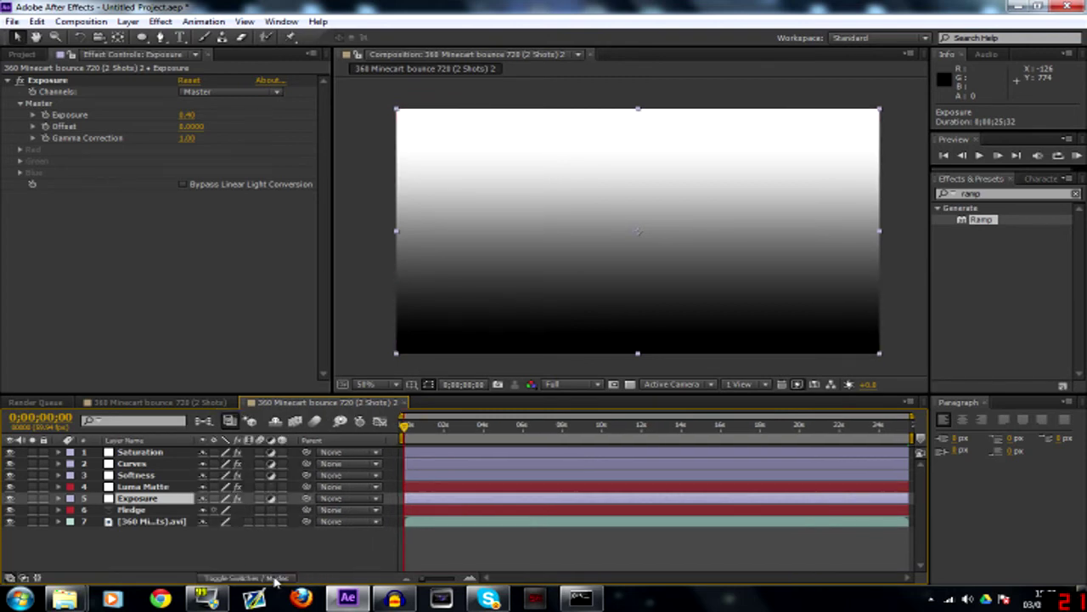
pyautogui.click(282, 576)
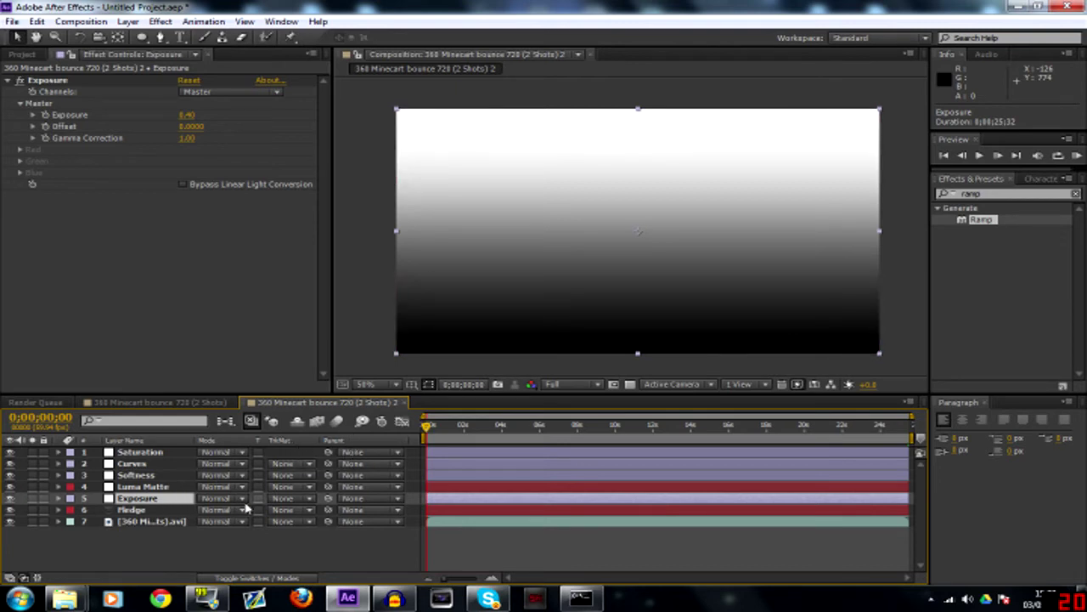
pyautogui.click(288, 498)
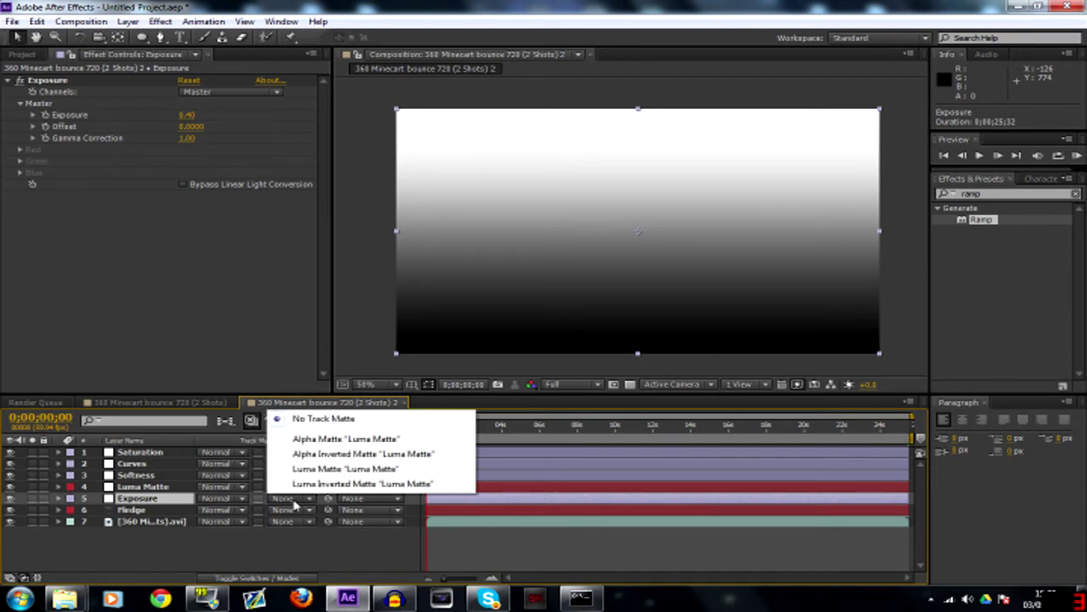
pyautogui.click(307, 469)
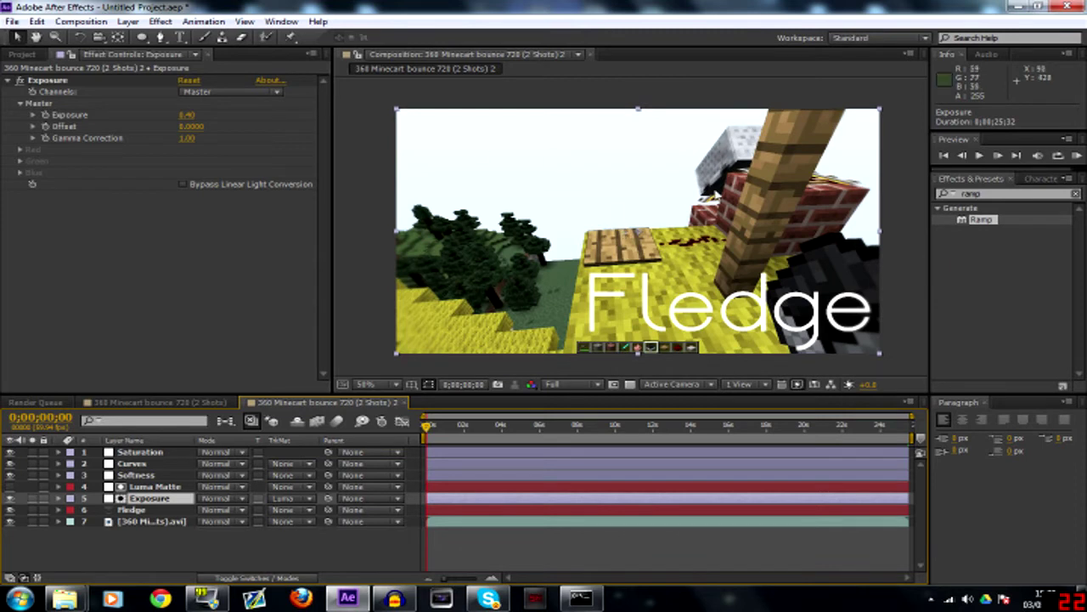
# - Switch the Exposure effect off and on repeatedly to compare the frame with and without it
pyautogui.click(21, 80)
pyautogui.click(21, 80)
pyautogui.click(21, 80)
pyautogui.click(21, 80)
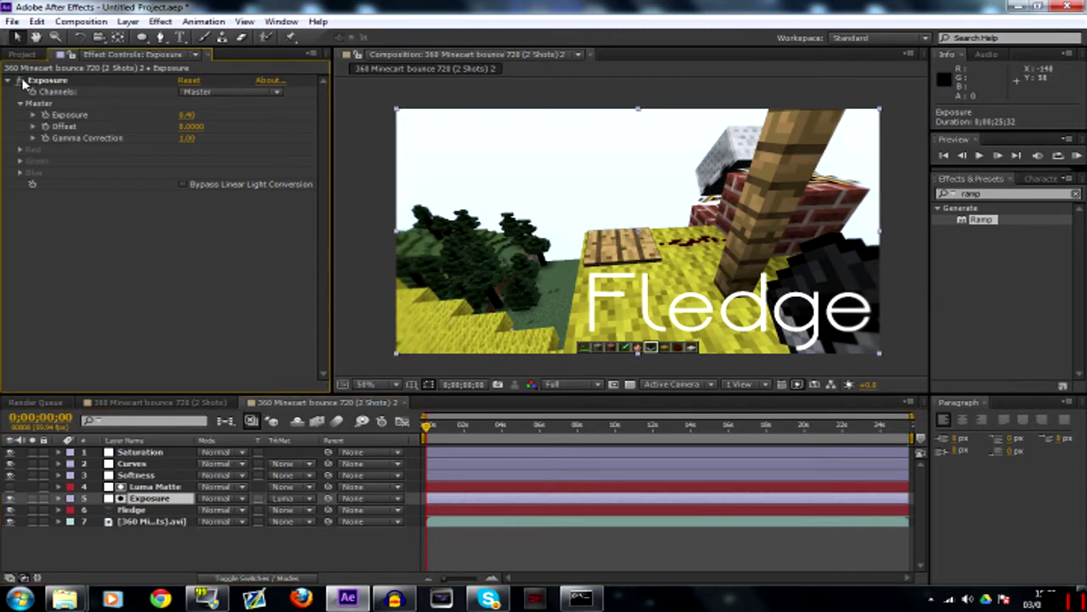
pyautogui.click(22, 79)
pyautogui.click(22, 79)
pyautogui.click(21, 80)
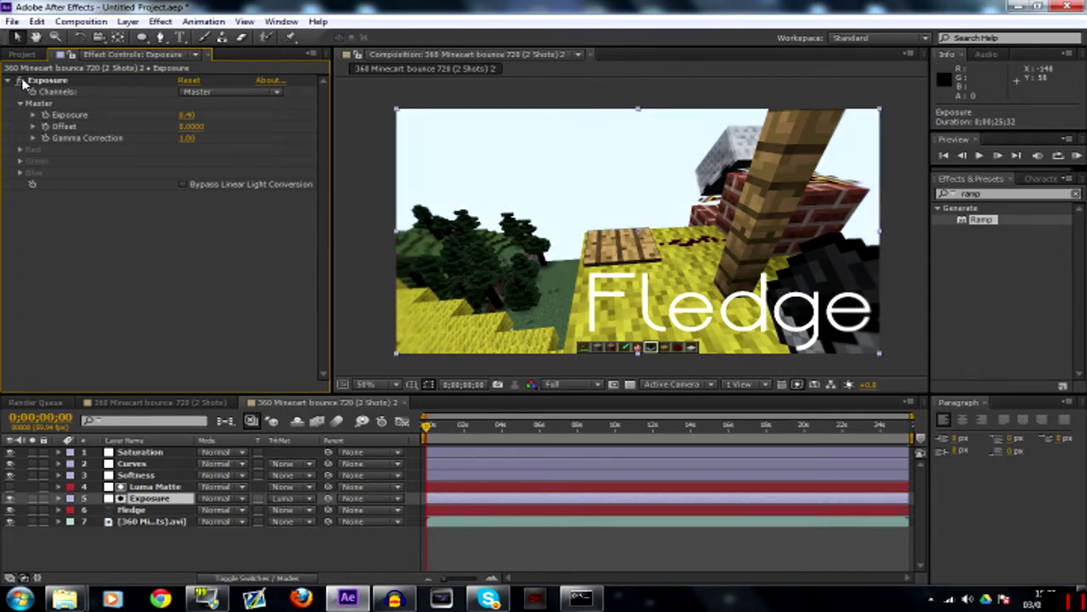
pyautogui.click(21, 80)
pyautogui.click(21, 80)
pyautogui.click(21, 80)
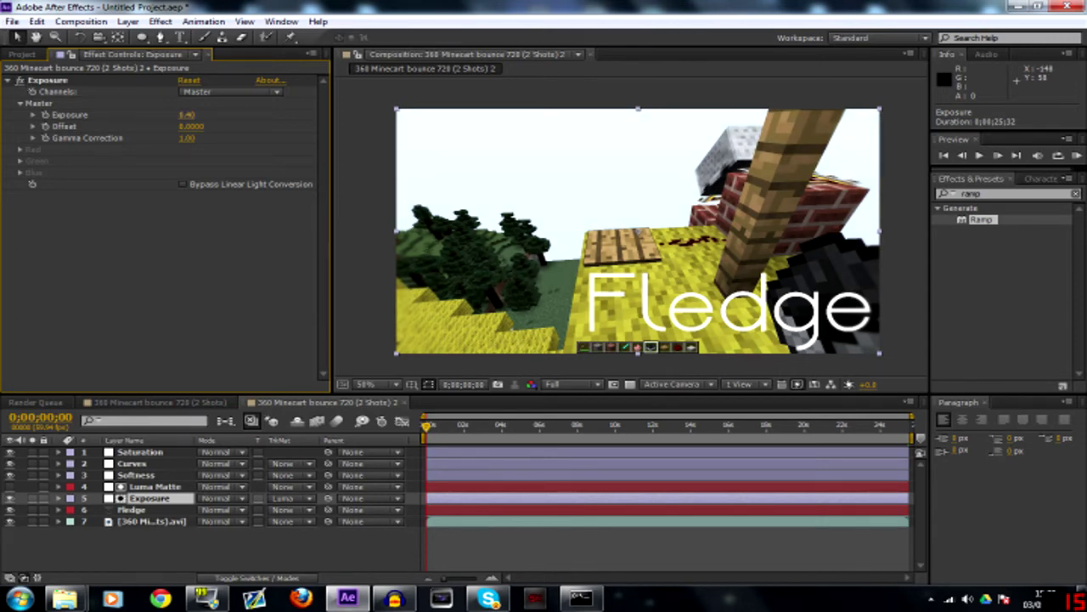
# - Adjust the master Exposure value of the Exposure layer to 0.42
pyautogui.moveTo(186, 115)
pyautogui.mouseDown()
pyautogui.moveTo(492, 114)
pyautogui.moveTo(204, 115)
pyautogui.mouseUp()
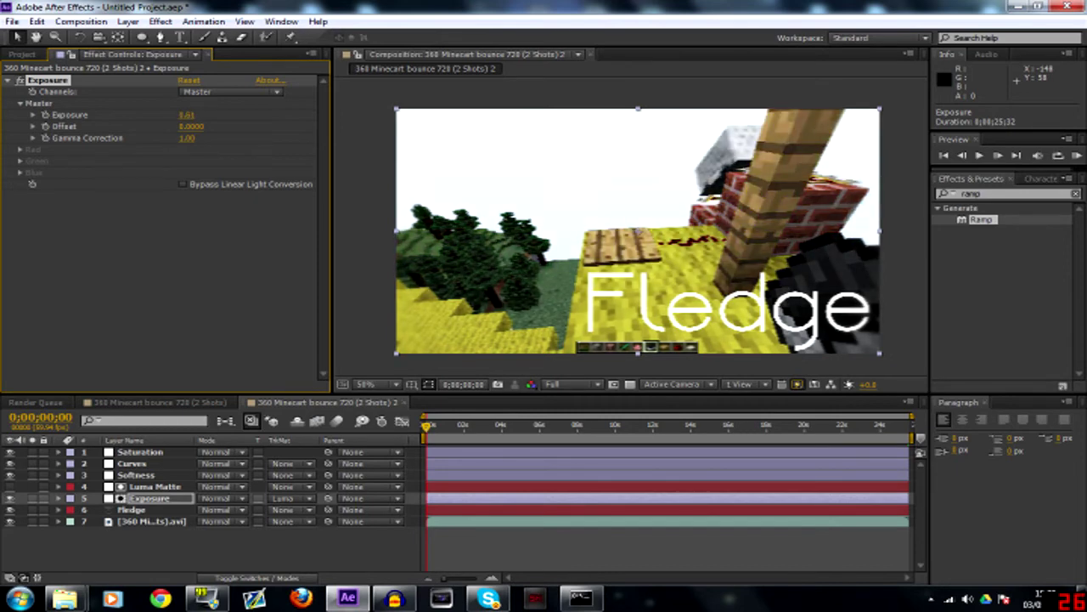
pyautogui.moveTo(72, 114); pyautogui.dragTo(67, 115)
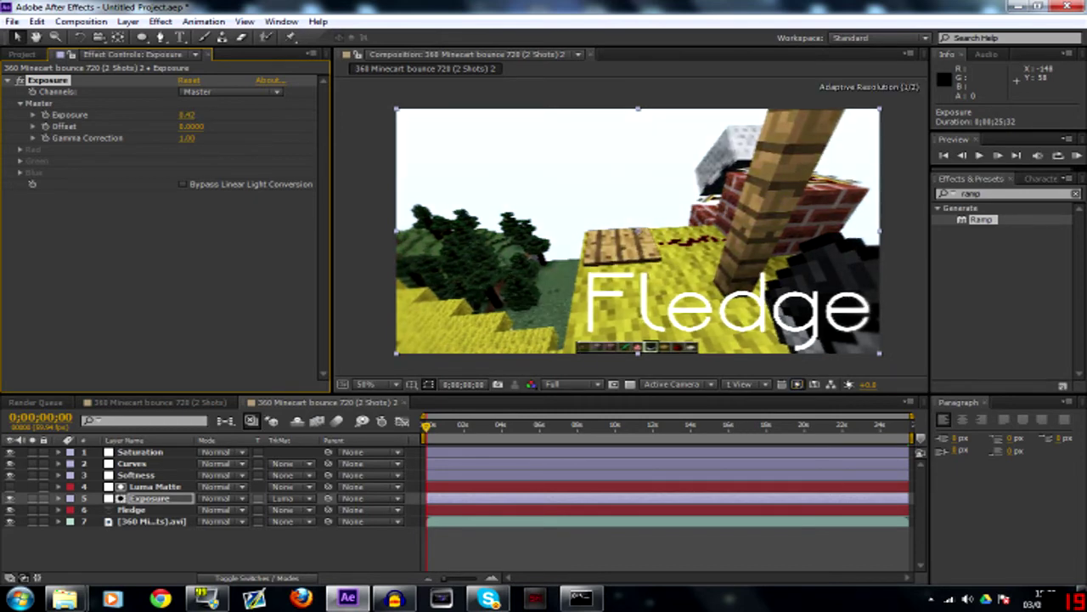
pyautogui.click(127, 303)
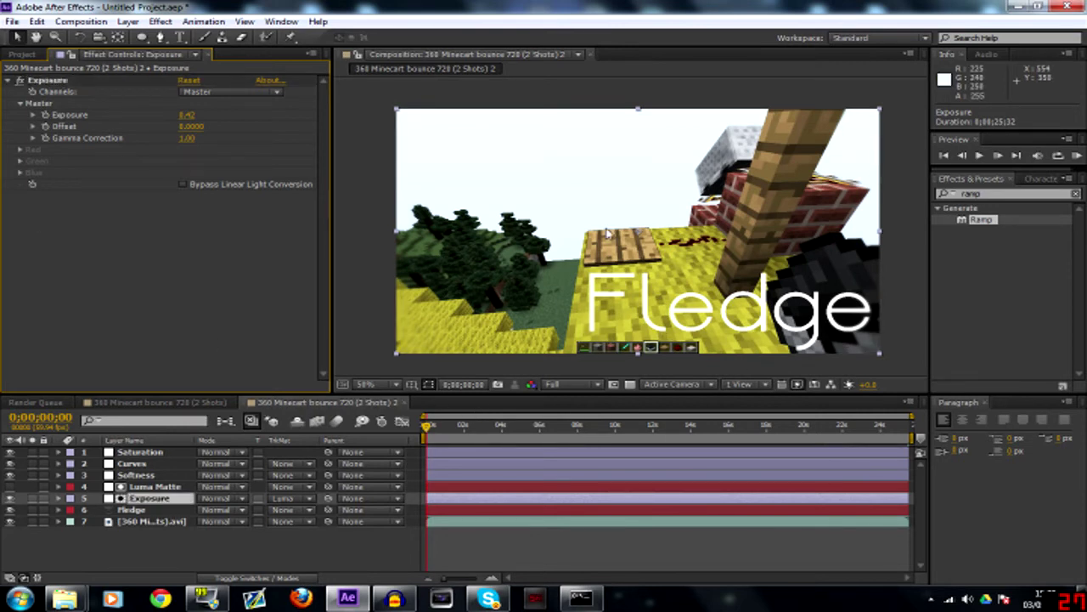
# - Check the Luma Matte and Exposure layers, and compare the grade with the Looks version in the other composition
pyautogui.click(180, 487)
pyautogui.click(151, 498)
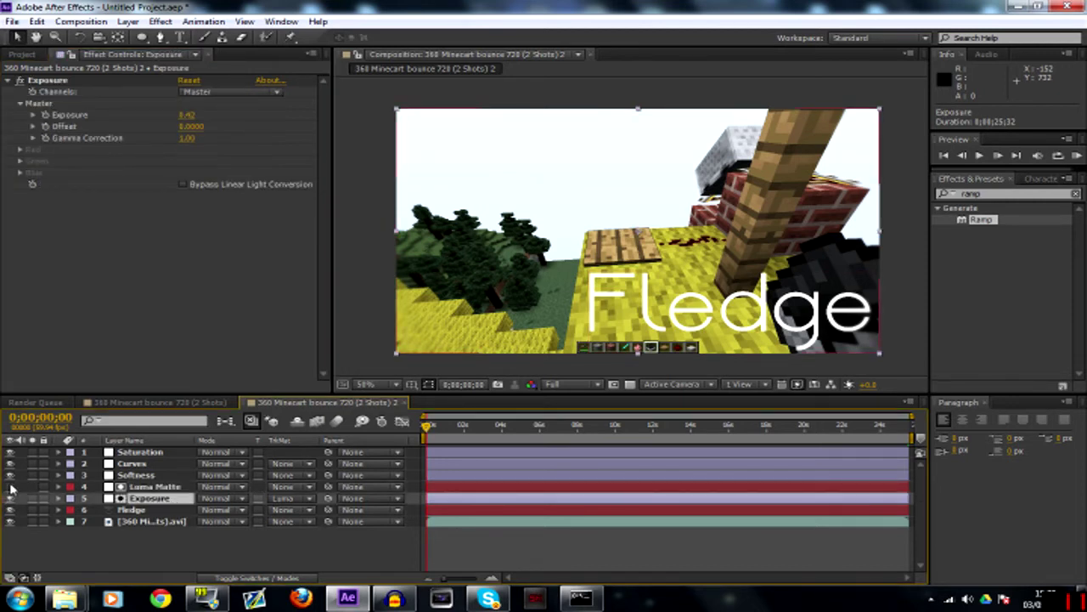
pyautogui.click(180, 487)
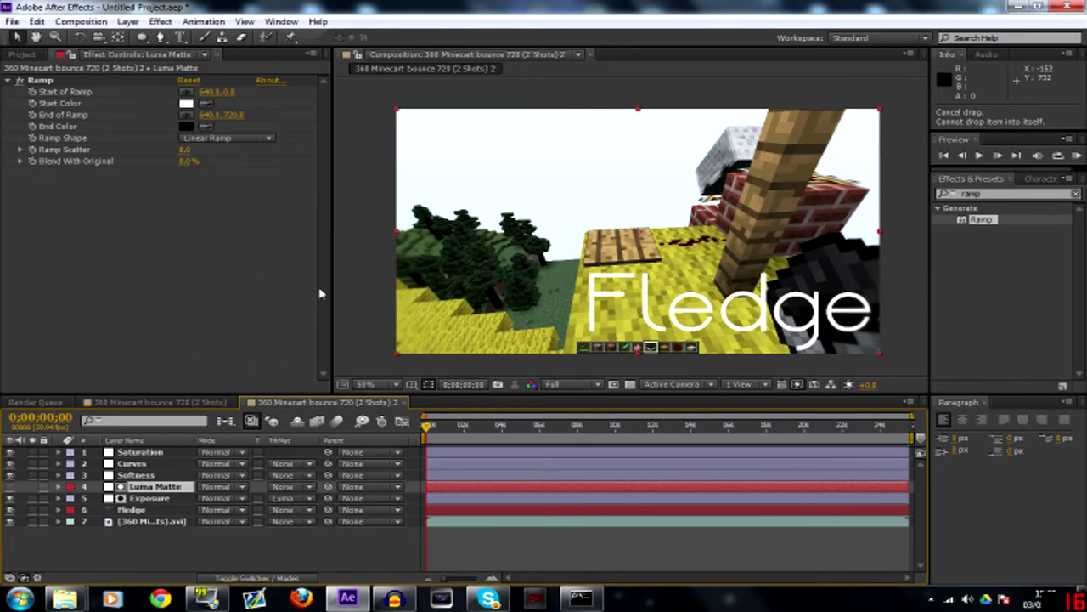
pyautogui.click(138, 399)
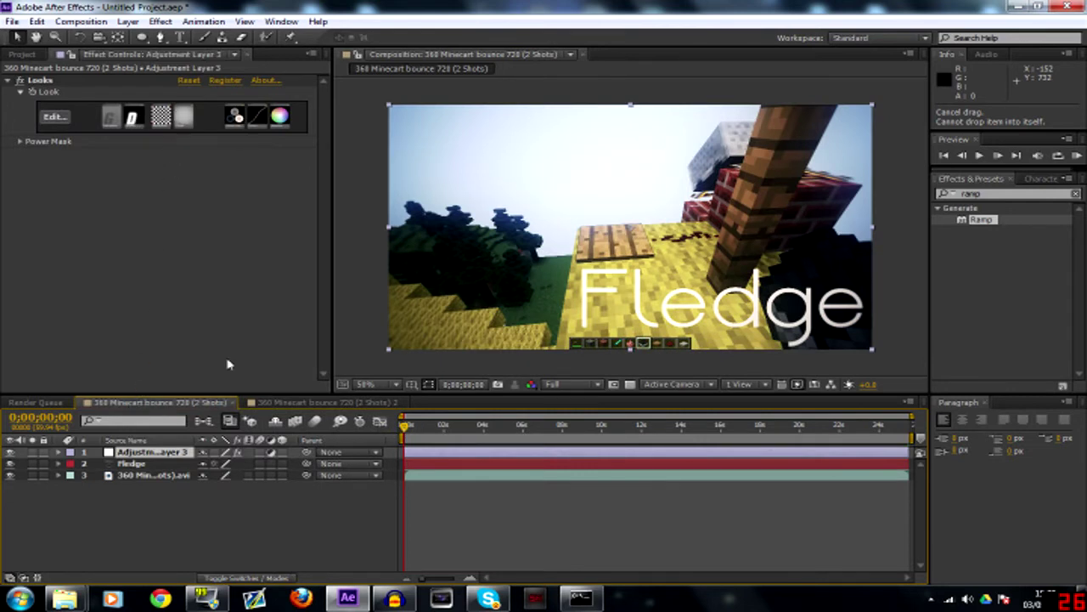
pyautogui.click(292, 401)
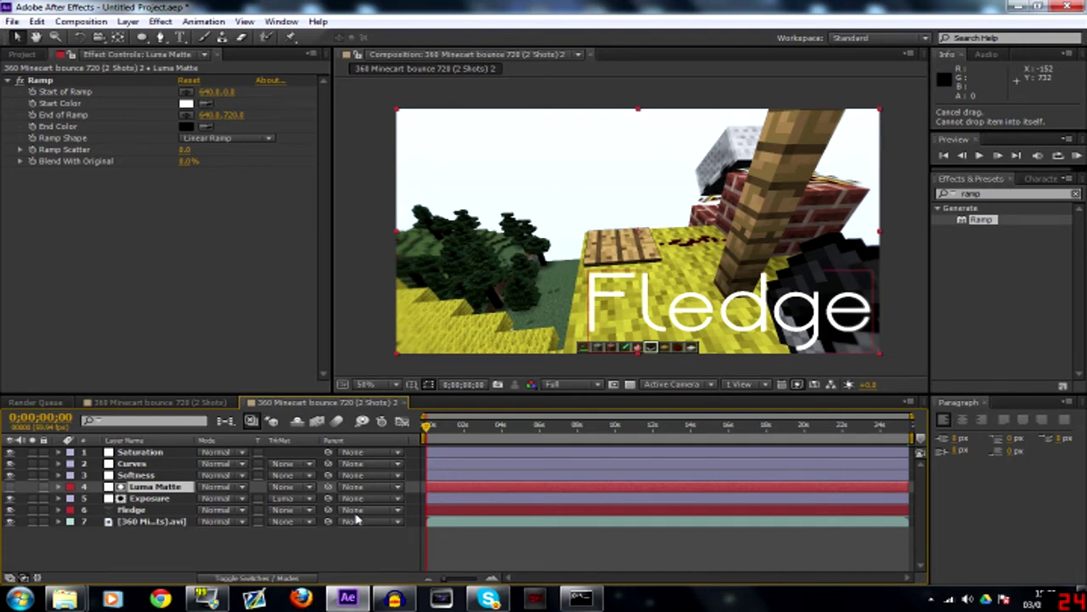
# - Create a white 1280 x 720 px solid named "Colour Tone (Colorista)"
pyautogui.hotkey('ctrl', 'y')
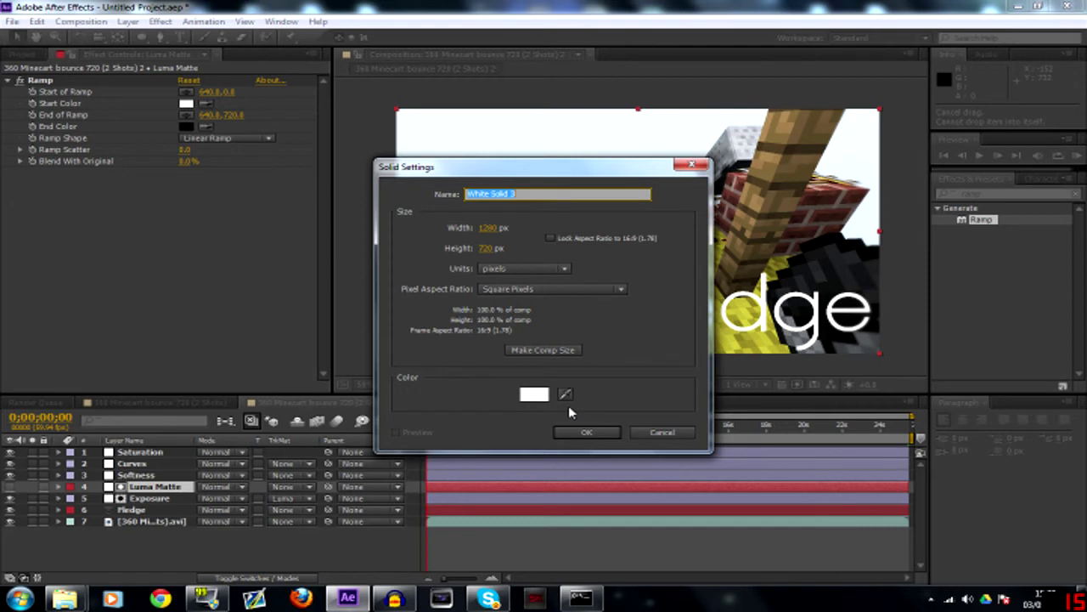
pyautogui.write('Colour Tone (Colorista')
pyautogui.press('Return')
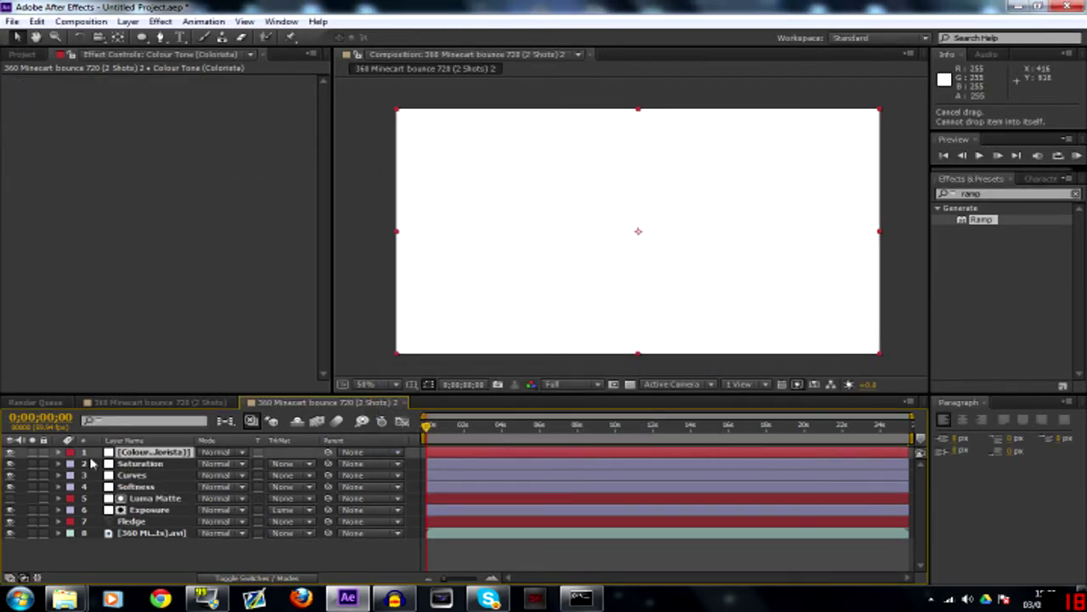
# - Move the Colour Tone solid between the Curves and Softness layers and set its blending mode to Add
pyautogui.moveTo(226, 432); pyautogui.dragTo(167, 509)
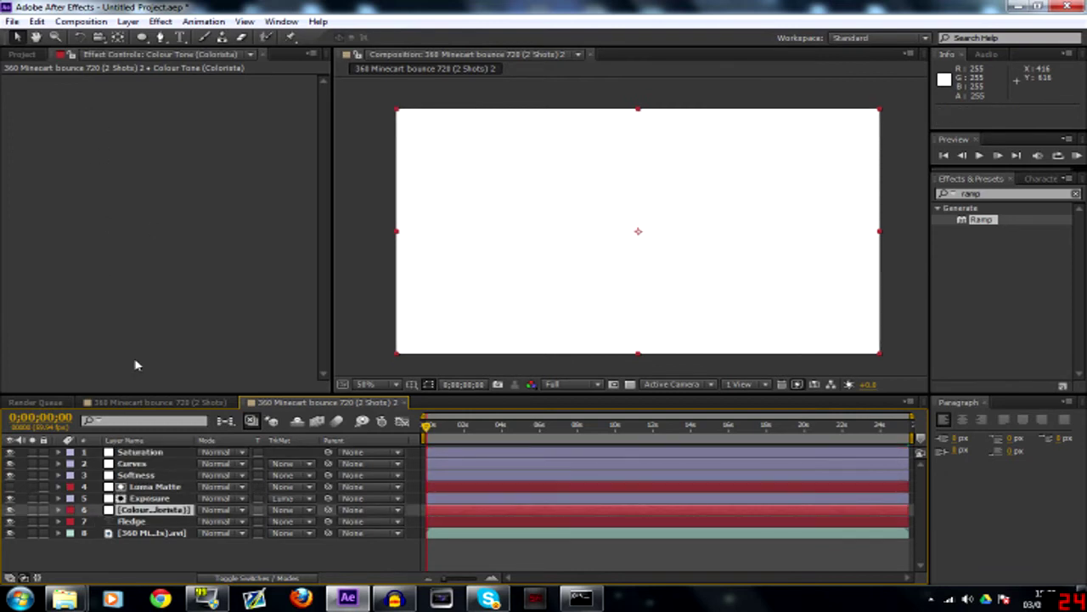
pyautogui.click(146, 403)
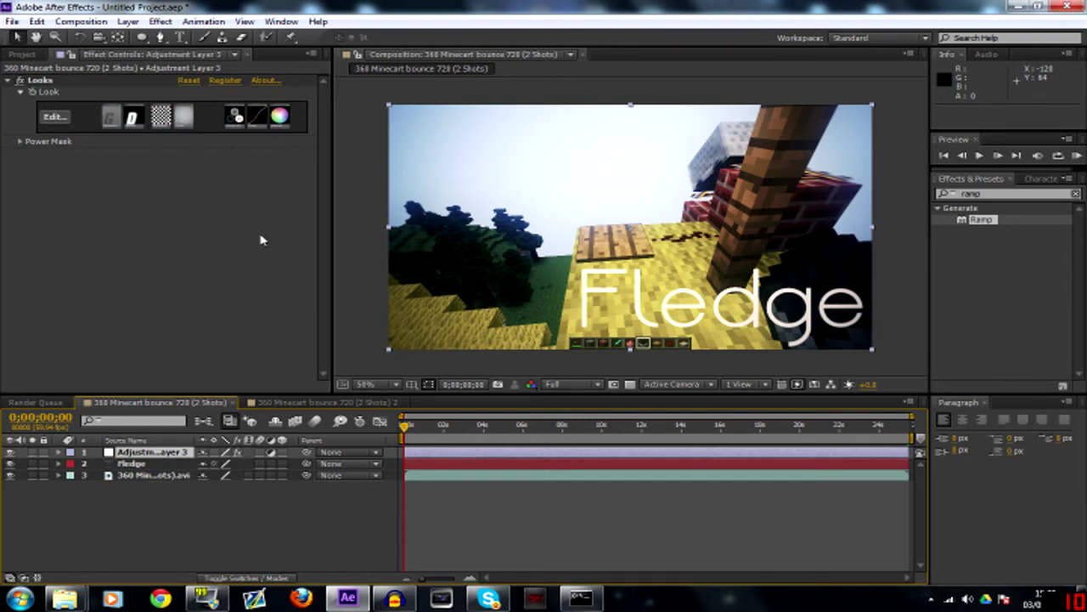
pyautogui.click(319, 401)
pyautogui.moveTo(171, 515); pyautogui.dragTo(170, 476)
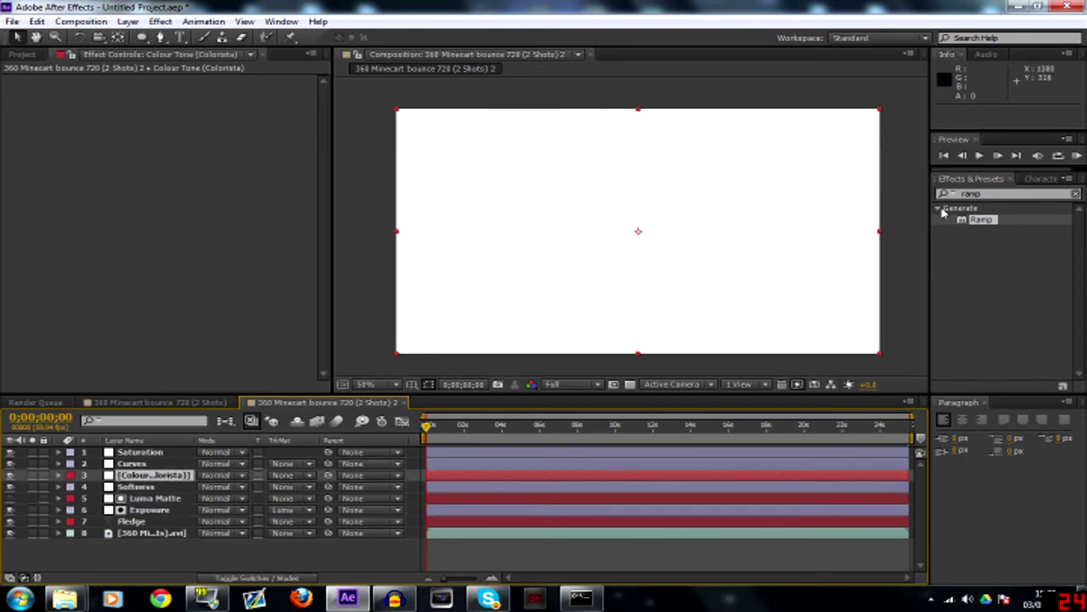
pyautogui.click(219, 475)
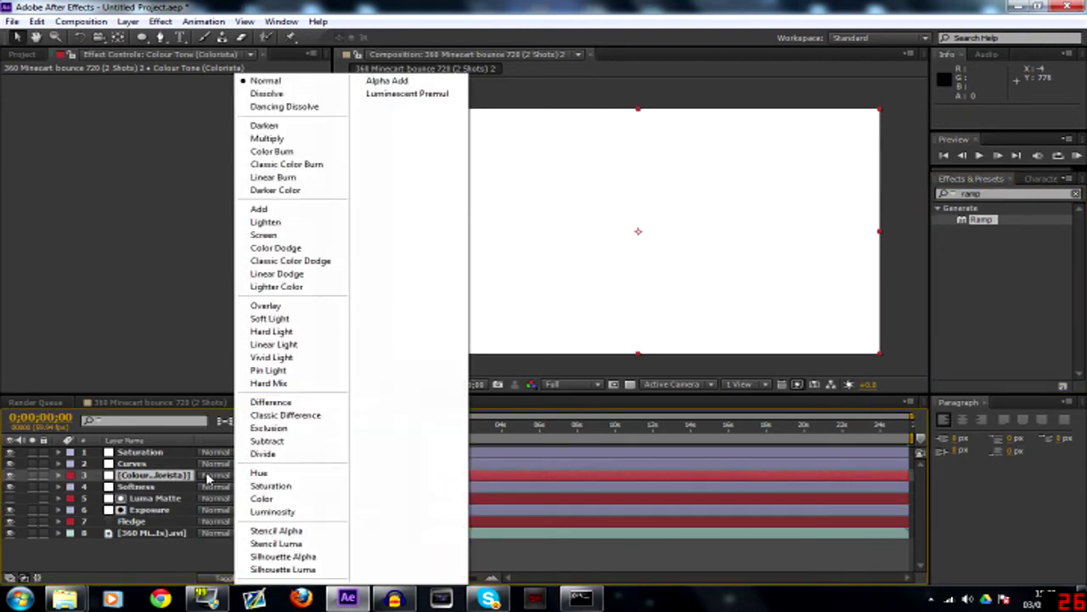
pyautogui.click(297, 210)
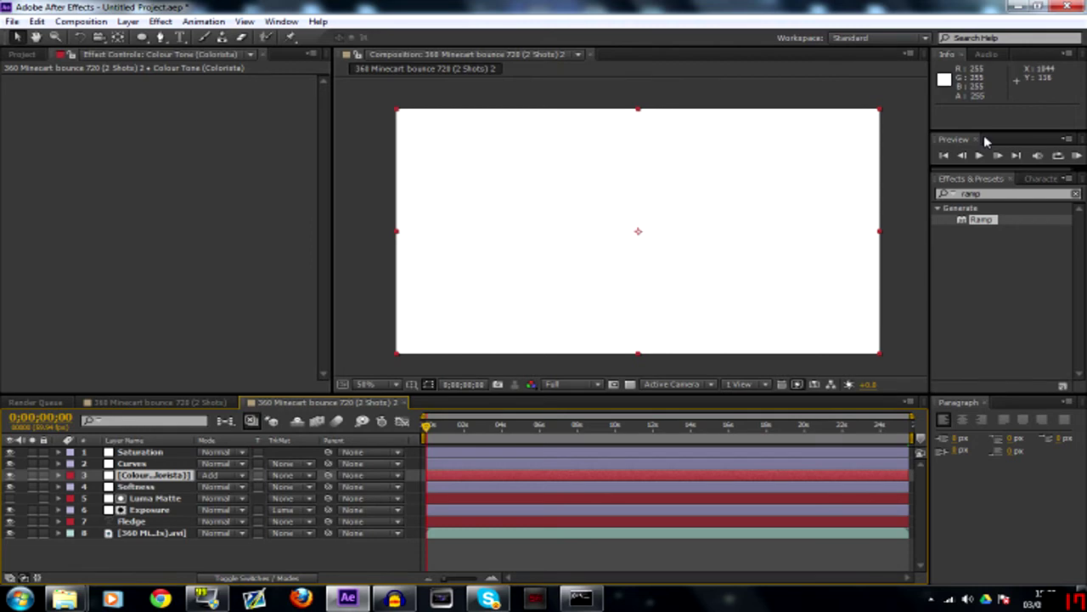
# - Find the Fill effect and apply it to the Colour Tone layer
pyautogui.hotkey('ctrl', '5')
pyautogui.write('fil')
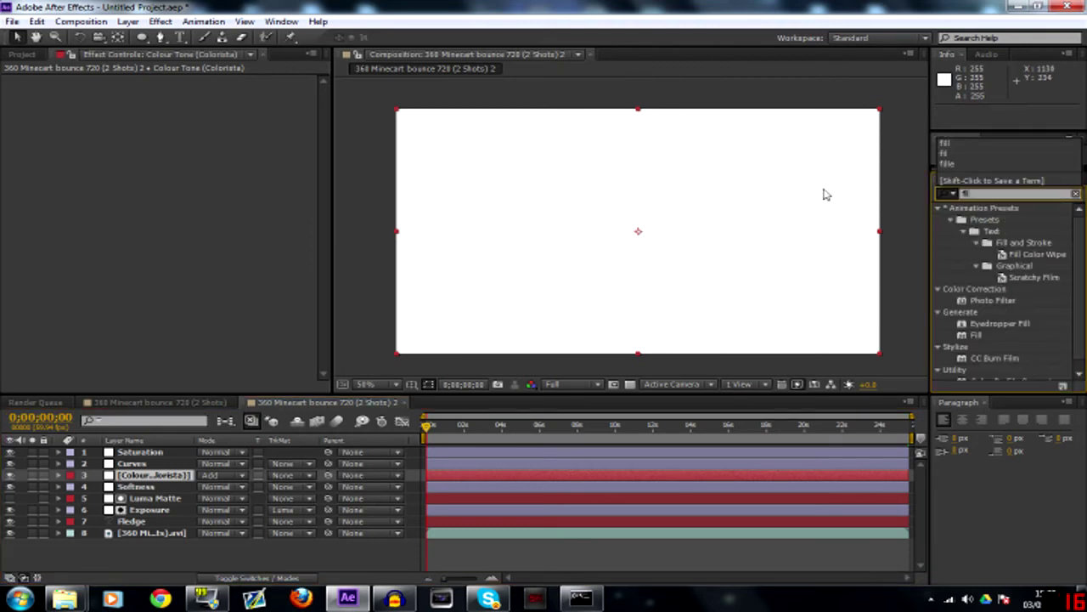
pyautogui.press('BackSpace')
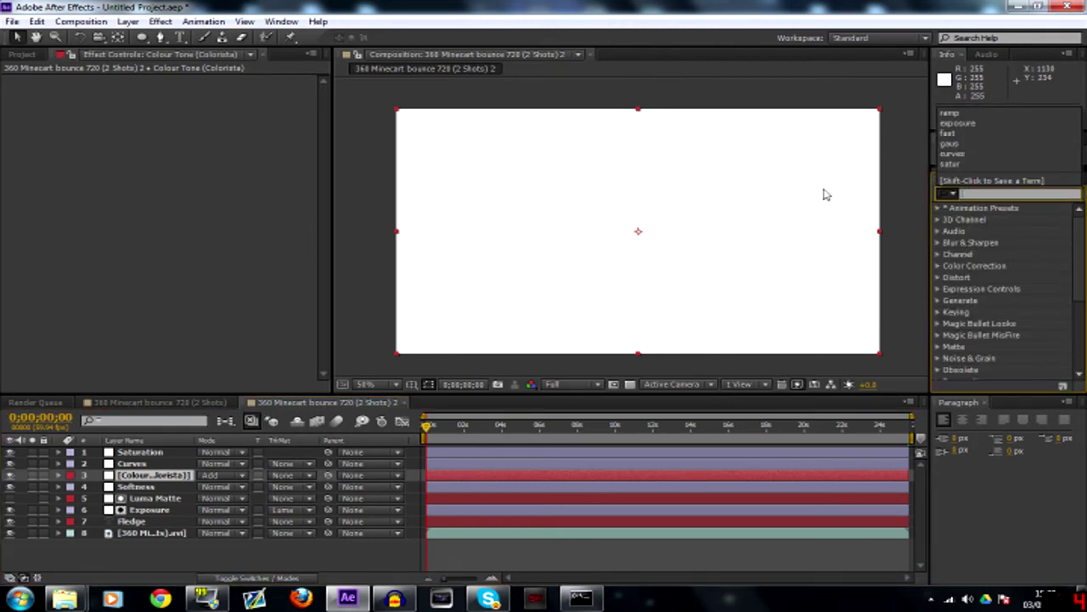
pyautogui.write('fill')
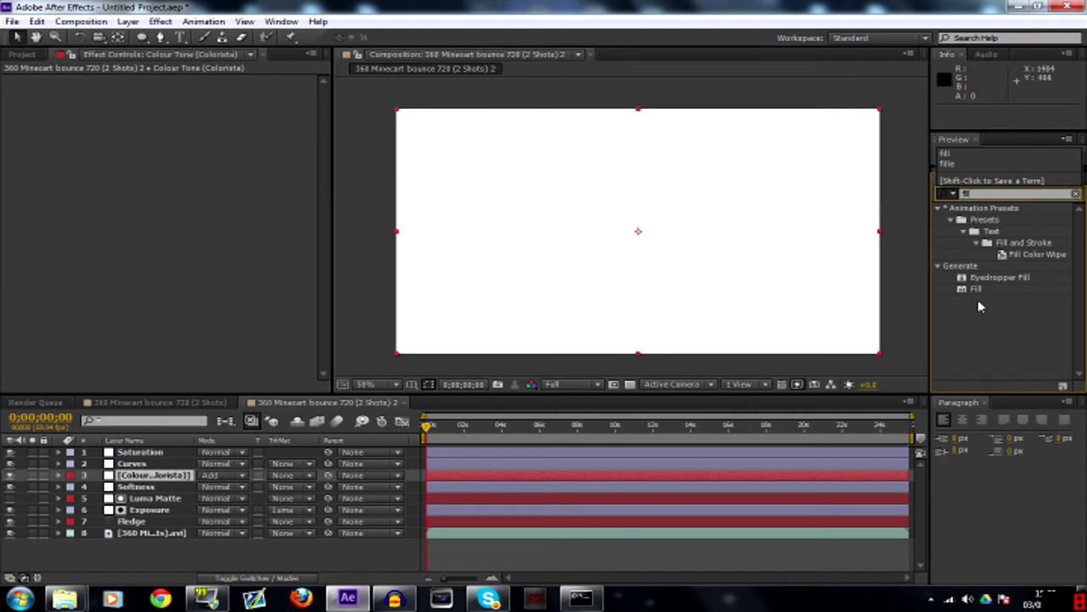
pyautogui.click(980, 293)
pyautogui.moveTo(979, 292); pyautogui.dragTo(492, 480)
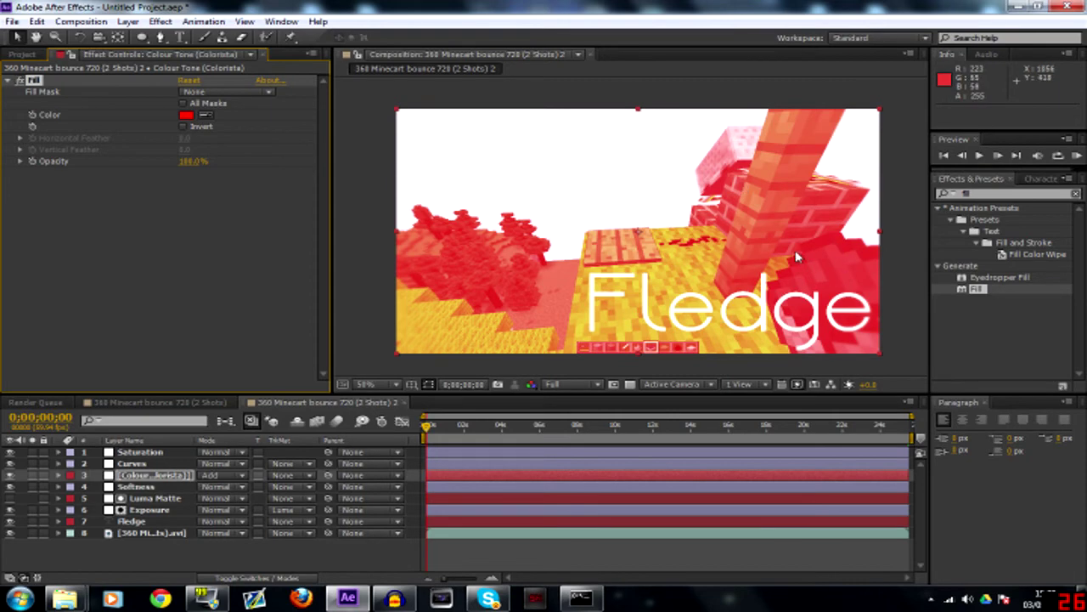
# - Set the Fill color of the Colour Tone layer to a very dark blue with a hue of 234°
pyautogui.click(186, 116)
pyautogui.moveTo(604, 371); pyautogui.dragTo(223, 137)
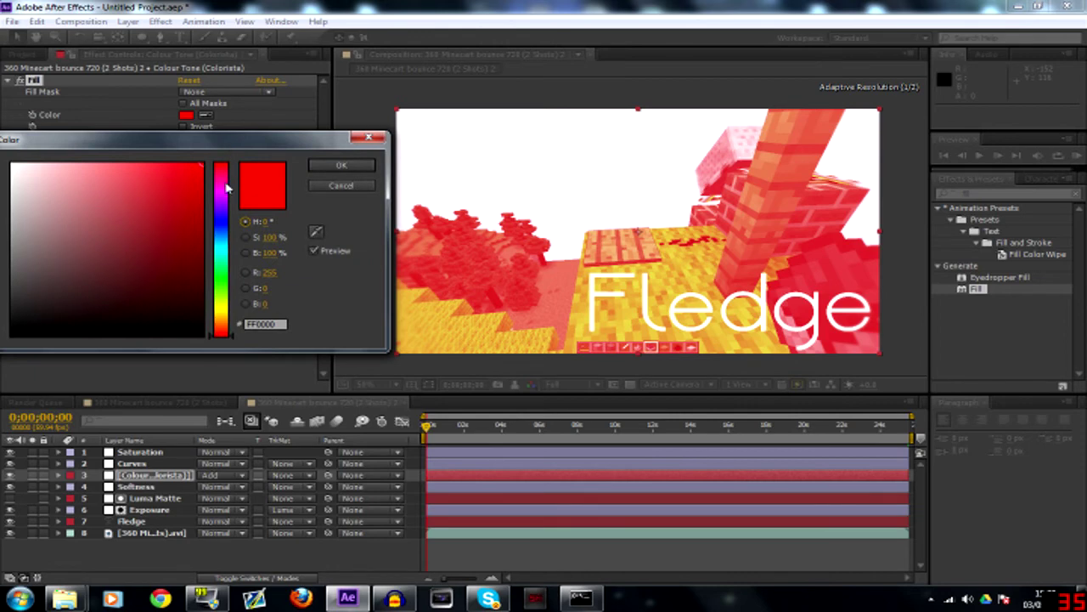
pyautogui.moveTo(226, 188); pyautogui.dragTo(228, 224)
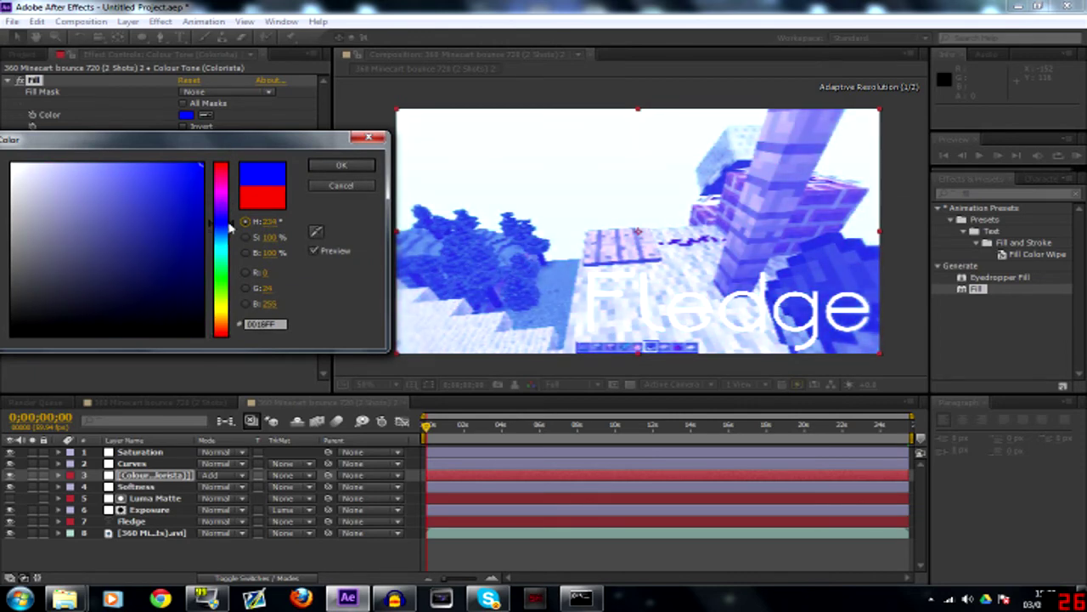
pyautogui.moveTo(192, 177)
pyautogui.mouseDown()
pyautogui.moveTo(195, 347)
pyautogui.moveTo(188, 310)
pyautogui.mouseUp()
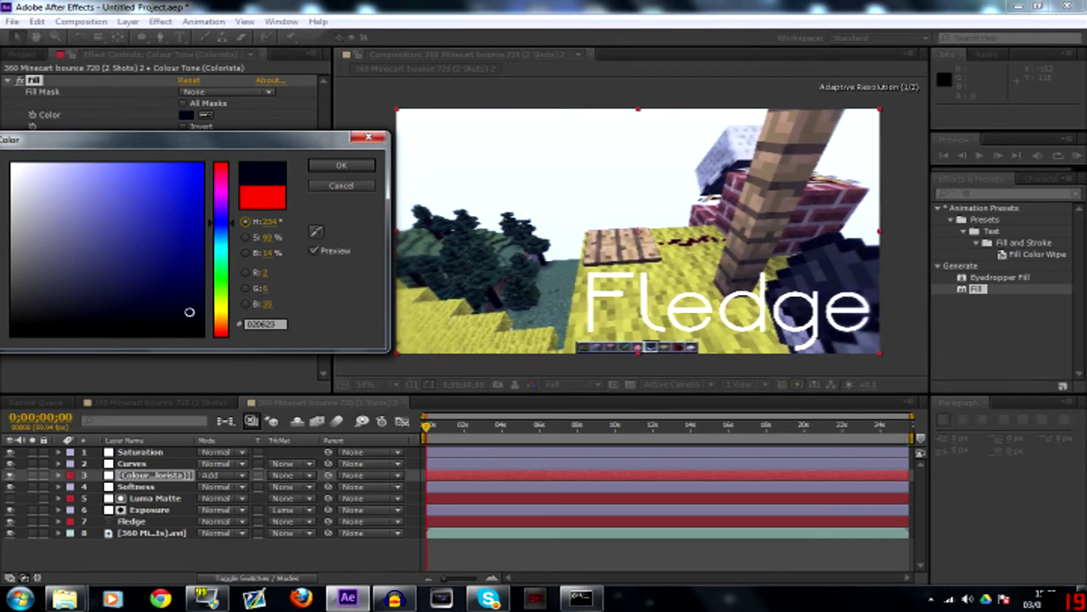
pyautogui.moveTo(169, 310)
pyautogui.mouseDown()
pyautogui.moveTo(124, 307)
pyautogui.moveTo(168, 313)
pyautogui.mouseUp()
pyautogui.click(341, 165)
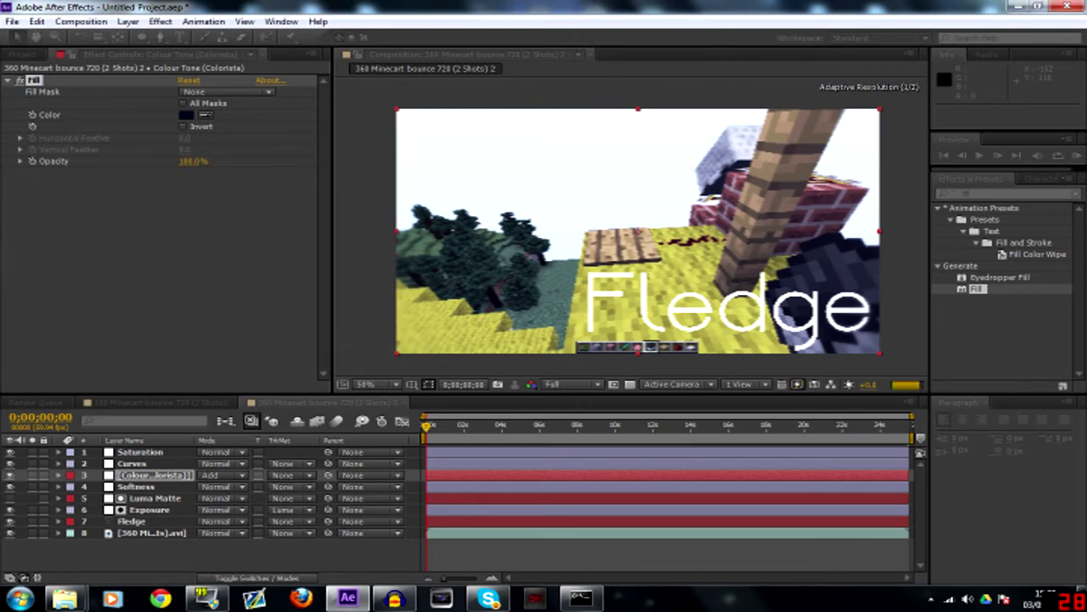
# - Compare the frame with and without the Colour Tone fill, and change the layer's blending mode to Screen
pyautogui.click(20, 81)
pyautogui.click(19, 81)
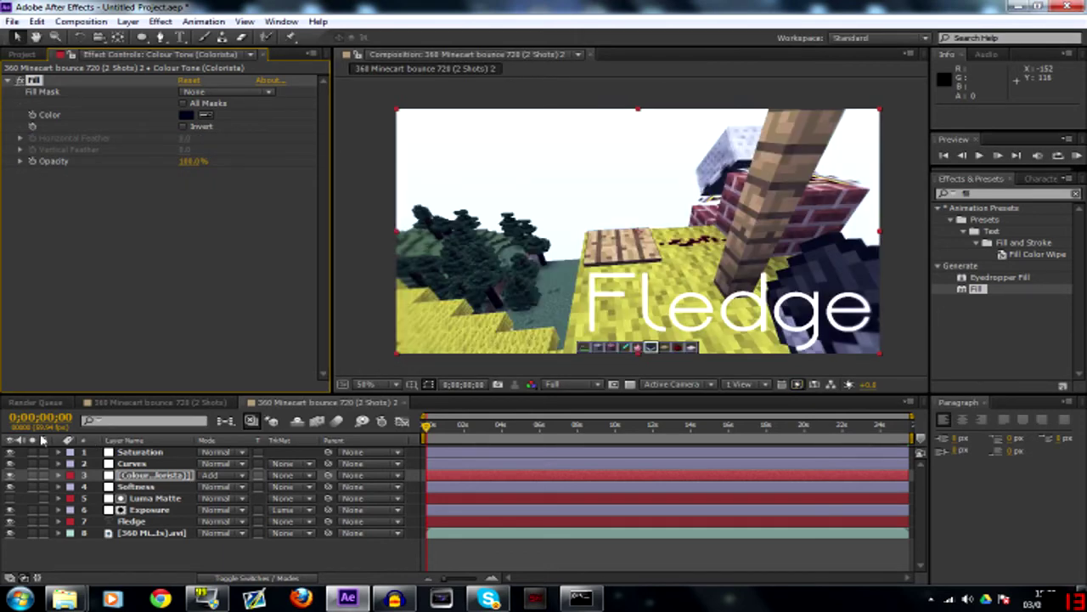
pyautogui.click(11, 476)
pyautogui.click(10, 476)
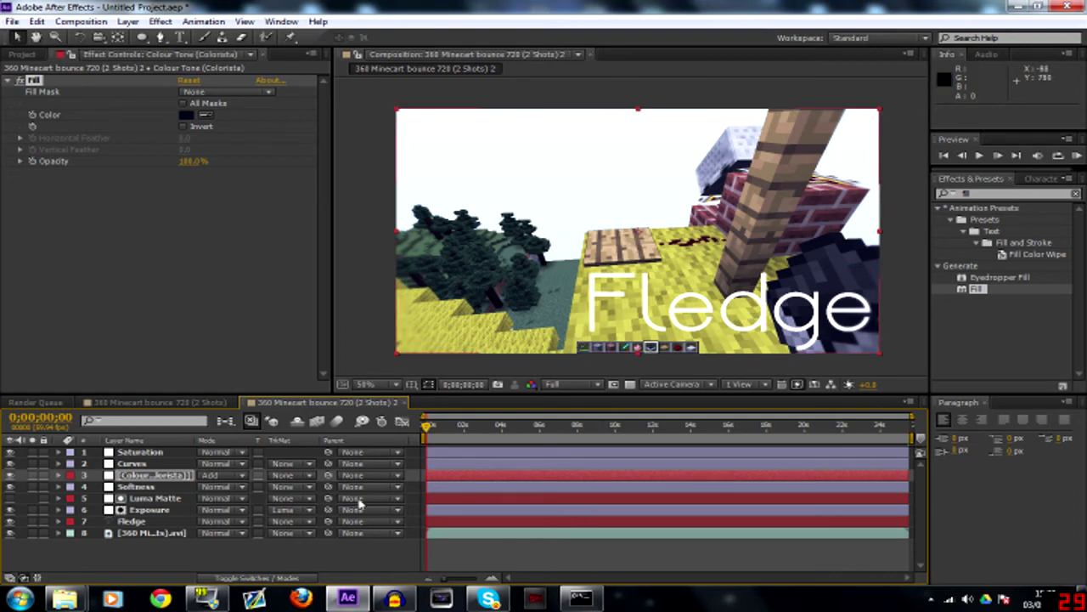
pyautogui.click(231, 475)
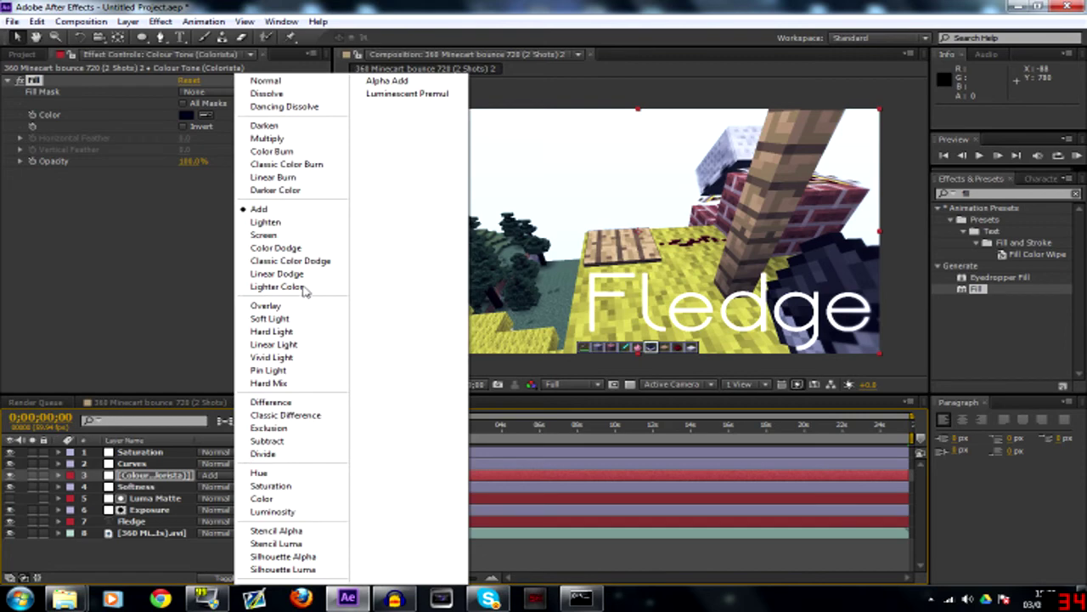
pyautogui.click(293, 237)
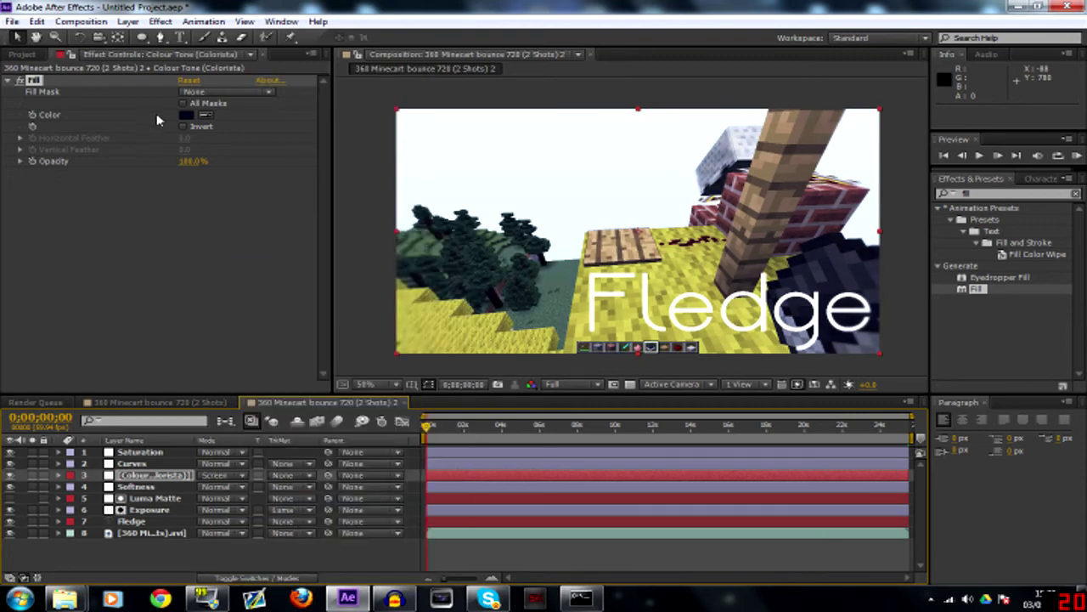
# - Adjust the Fill color of the Colour Tone layer to hue 234°, 92% saturation and 11% brightness
pyautogui.click(188, 116)
pyautogui.moveTo(168, 311)
pyautogui.mouseDown()
pyautogui.moveTo(182, 304)
pyautogui.moveTo(188, 318)
pyautogui.mouseUp()
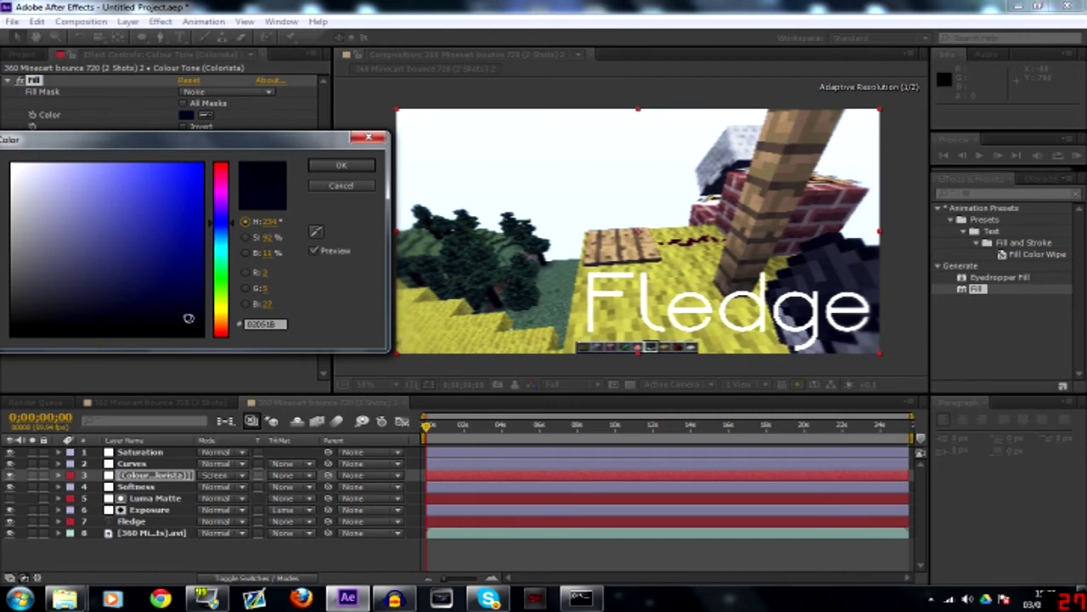
pyautogui.click(341, 164)
pyautogui.click(469, 561)
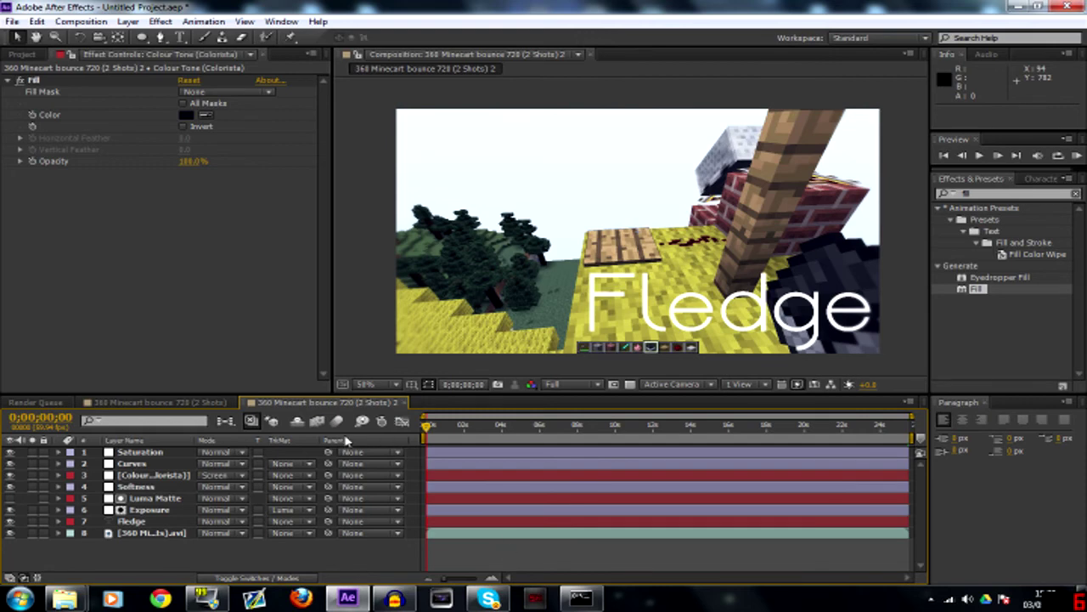
# - Compare the graded frame with the Looks version in the 360 Minecart bounce 720 (2 Shots) composition
pyautogui.click(159, 402)
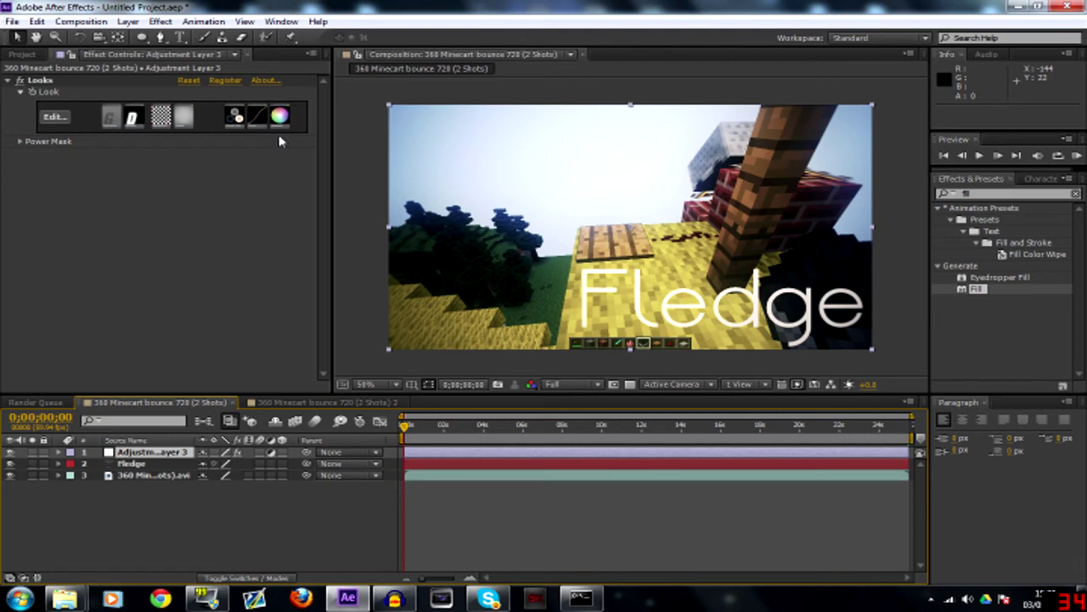
pyautogui.click(268, 402)
pyautogui.click(159, 453)
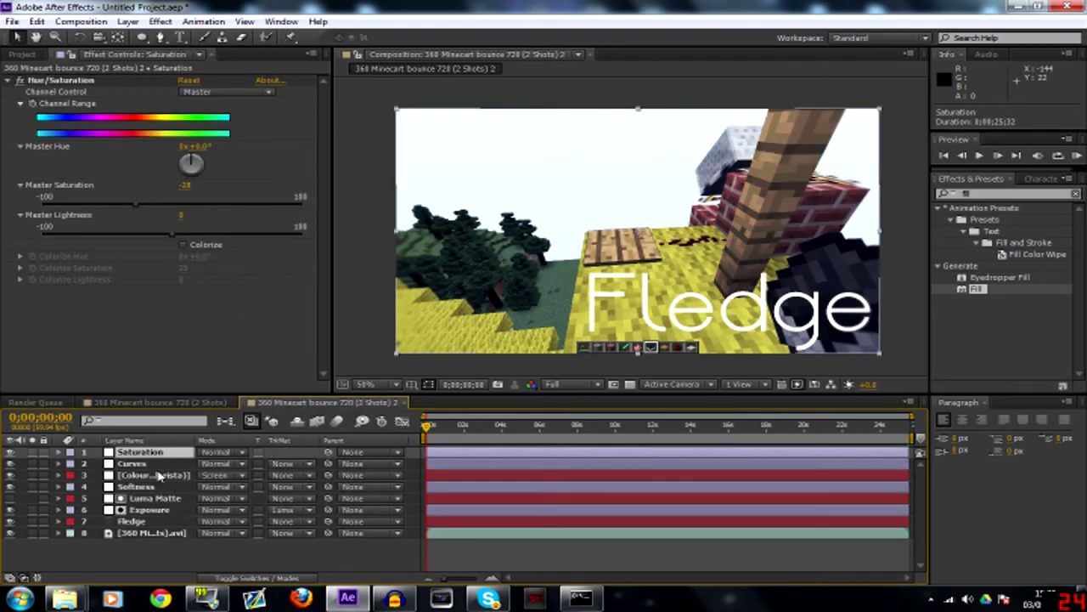
# - Create a black 1280 x 720 px solid named Vignette
pyautogui.click(156, 476)
pyautogui.hotkey('ctrl', 'y')
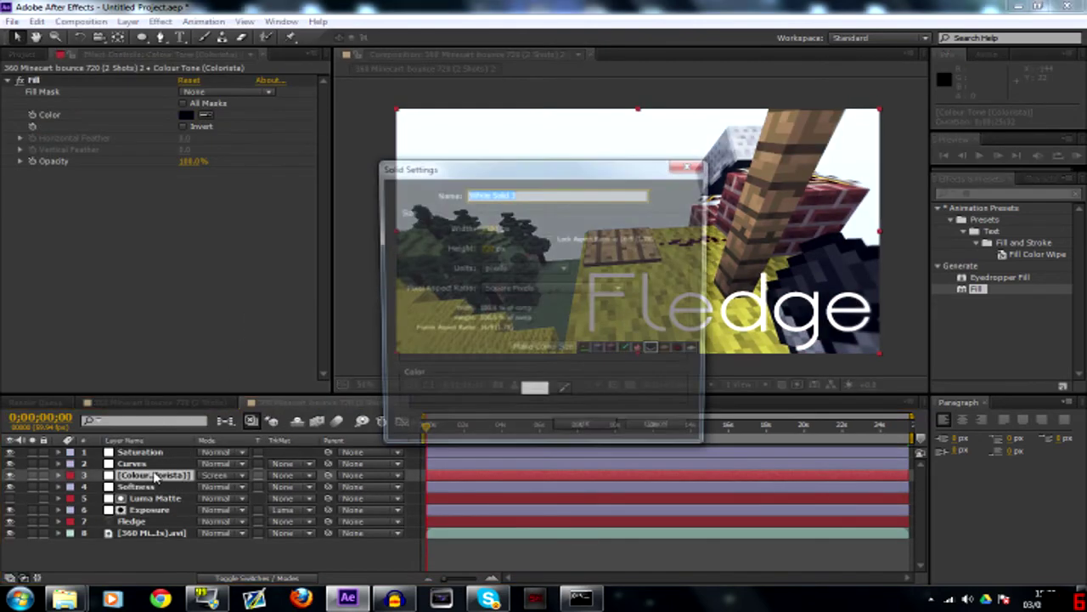
pyautogui.write('Vignette')
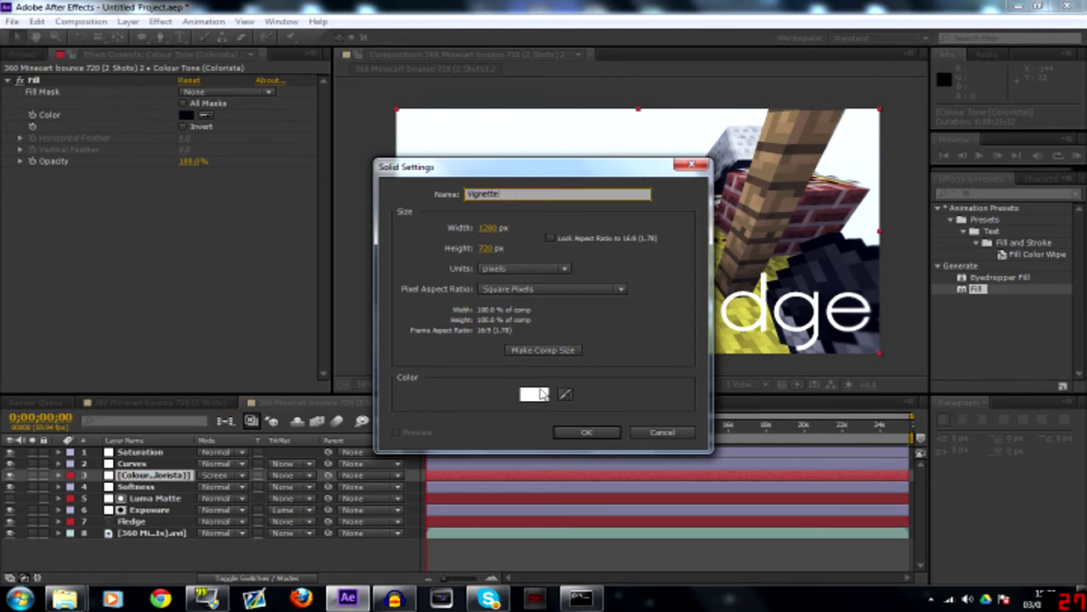
pyautogui.click(540, 391)
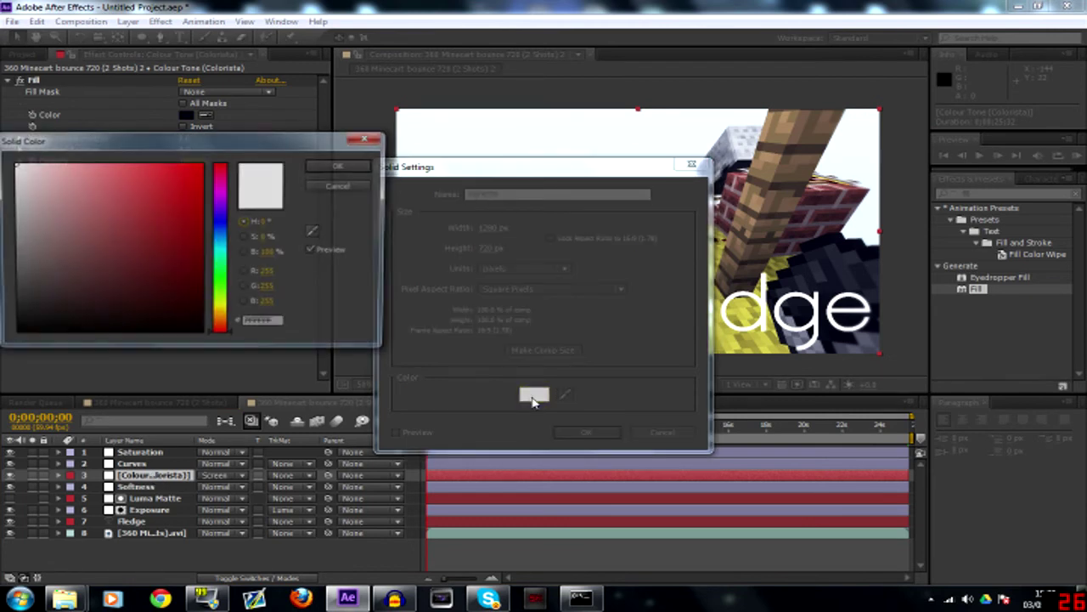
pyautogui.moveTo(102, 251); pyautogui.dragTo(12, 334)
pyautogui.click(339, 169)
pyautogui.click(340, 170)
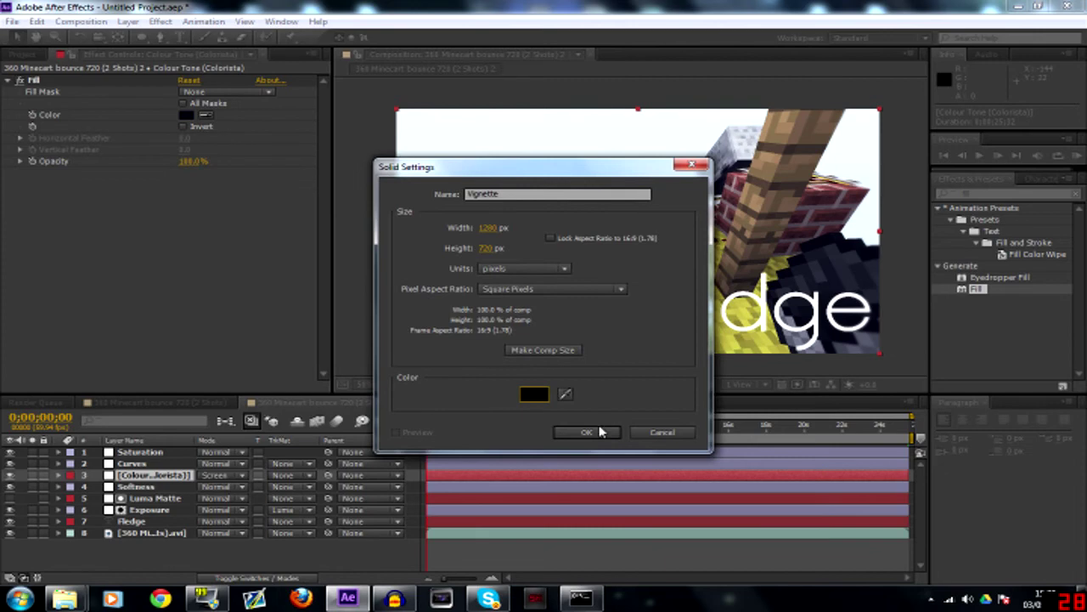
pyautogui.click(588, 432)
# - Place the Vignette solid between the Colour Tone and Softness layers, and copy Mask 1 from Softness onto it
pyautogui.moveTo(143, 456); pyautogui.dragTo(151, 500)
pyautogui.click(152, 500)
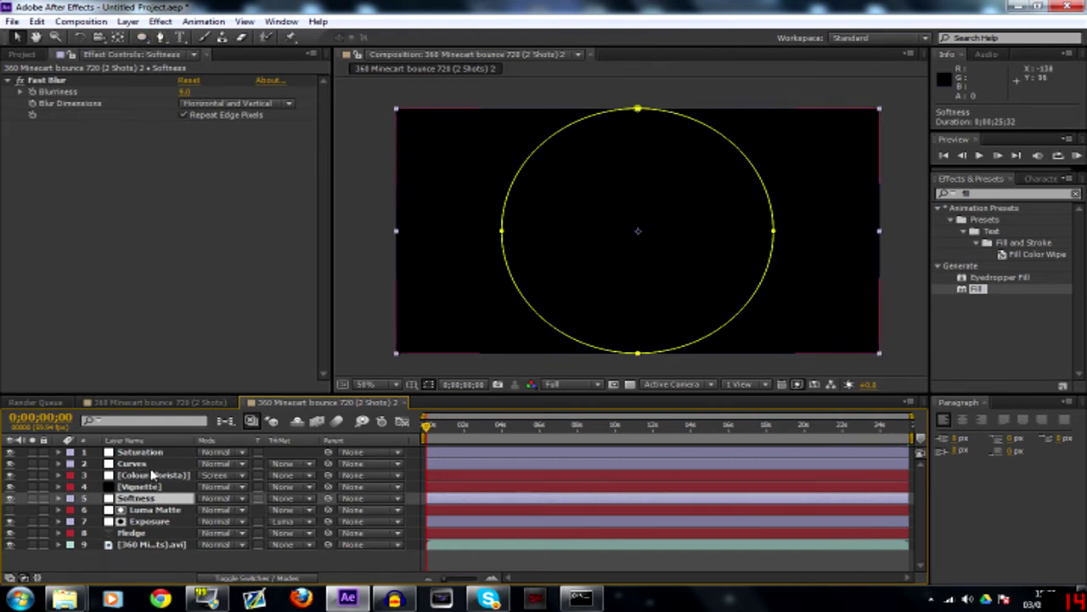
pyautogui.press('m')
pyautogui.click(129, 512)
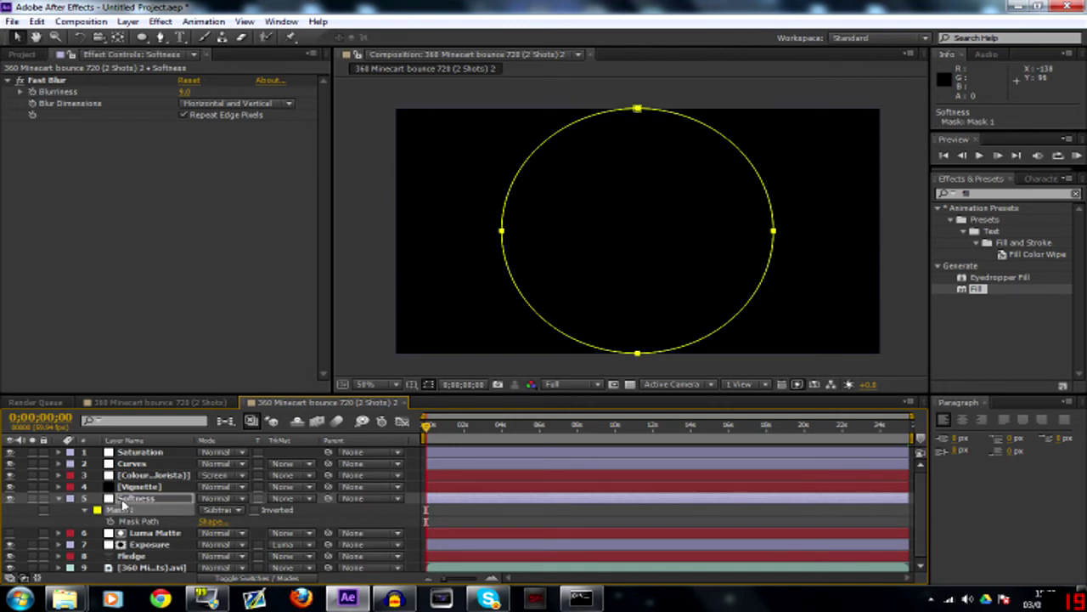
pyautogui.click(132, 487)
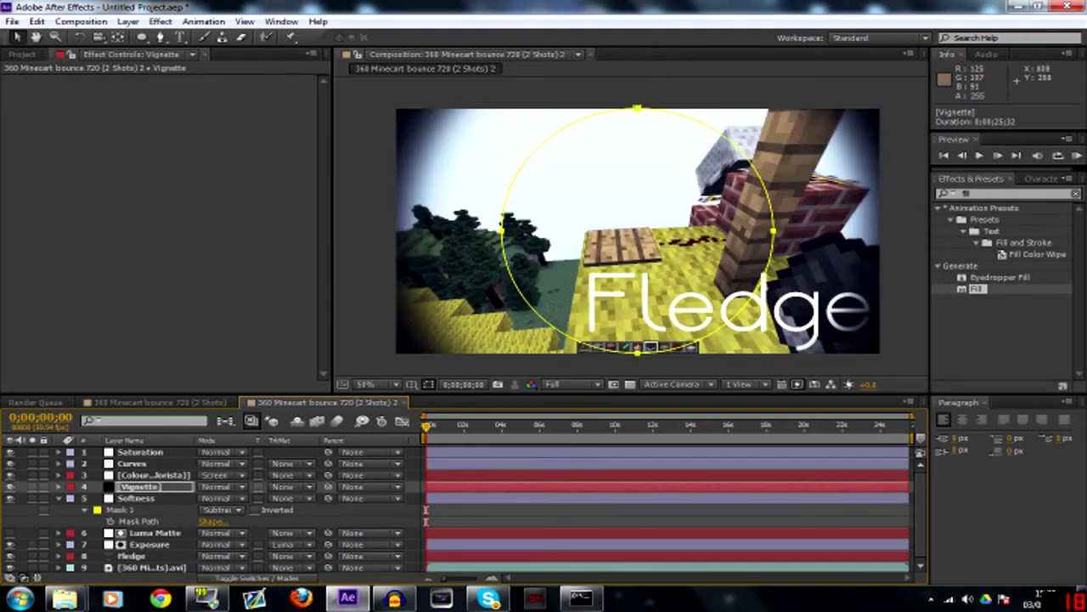
# - Reveal the path, feather, opacity and expansion properties of Mask 1 on the Vignette layer
pyautogui.click(136, 489)
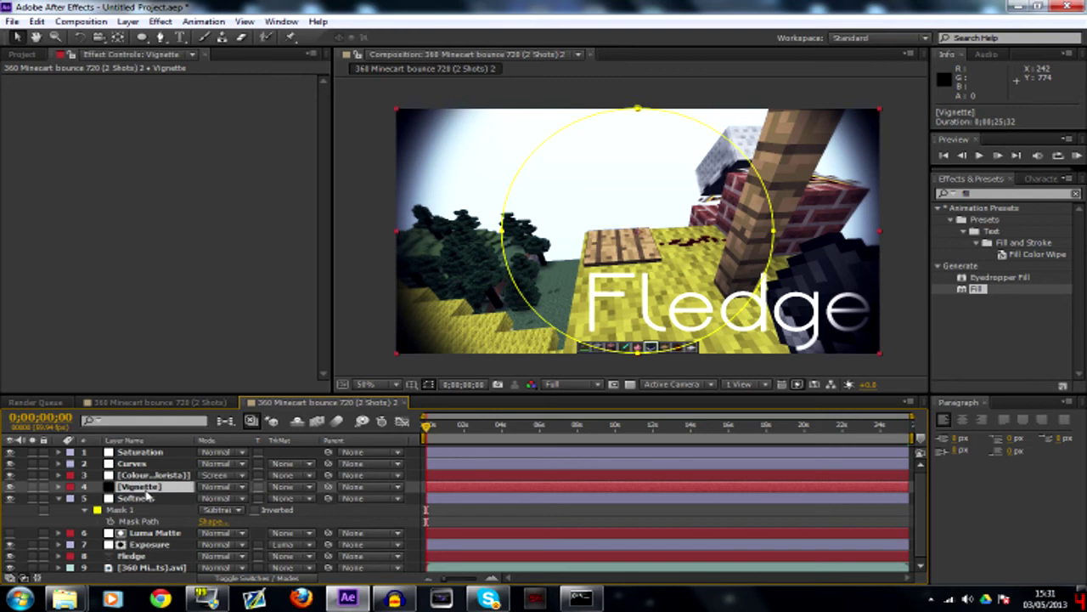
pyautogui.press('m')
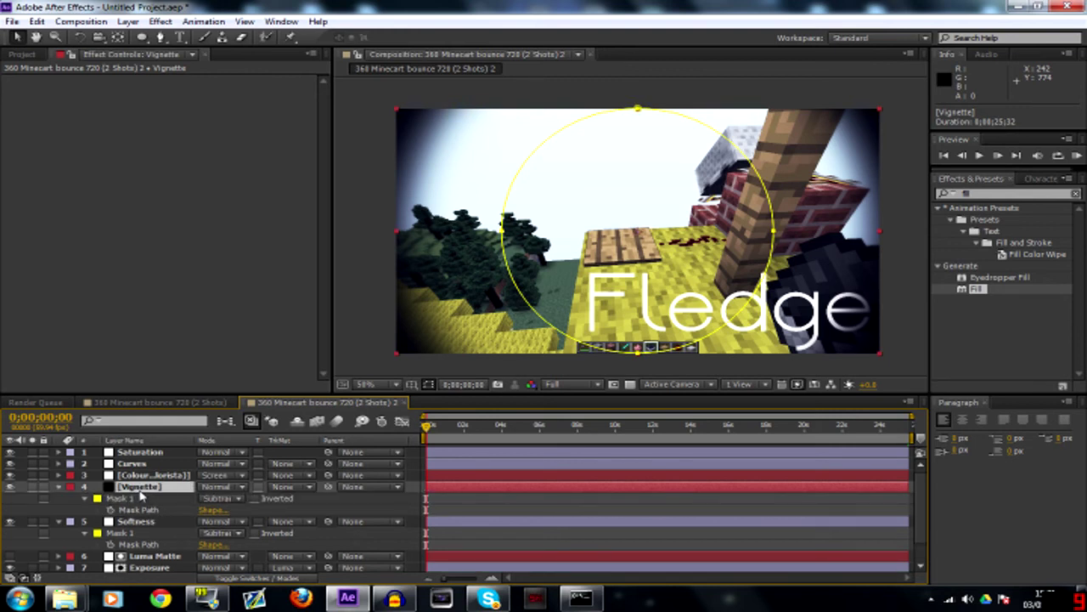
pyautogui.click(85, 499)
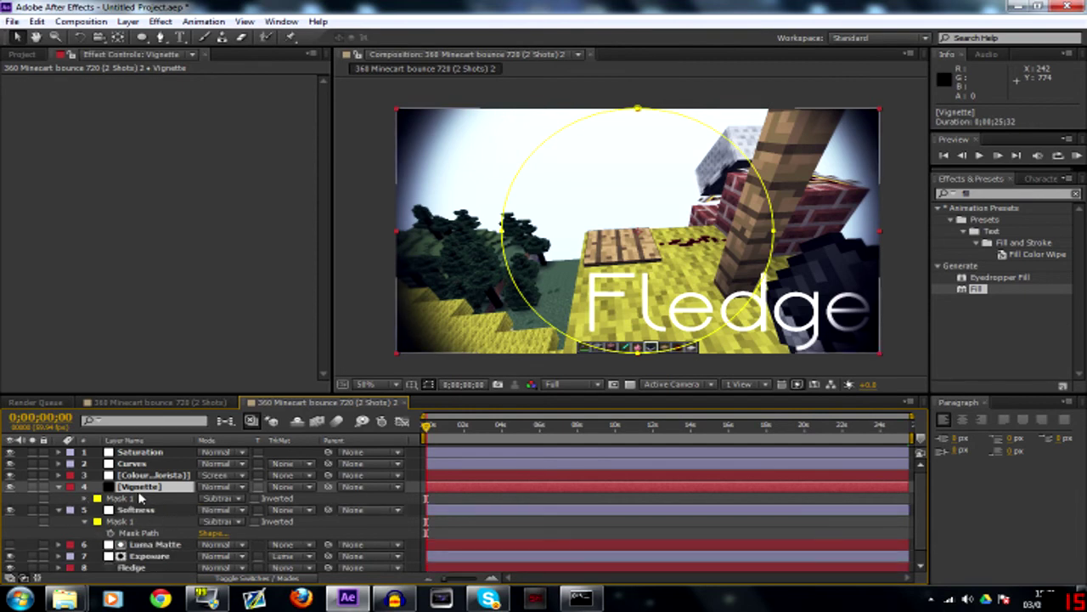
pyautogui.click(85, 499)
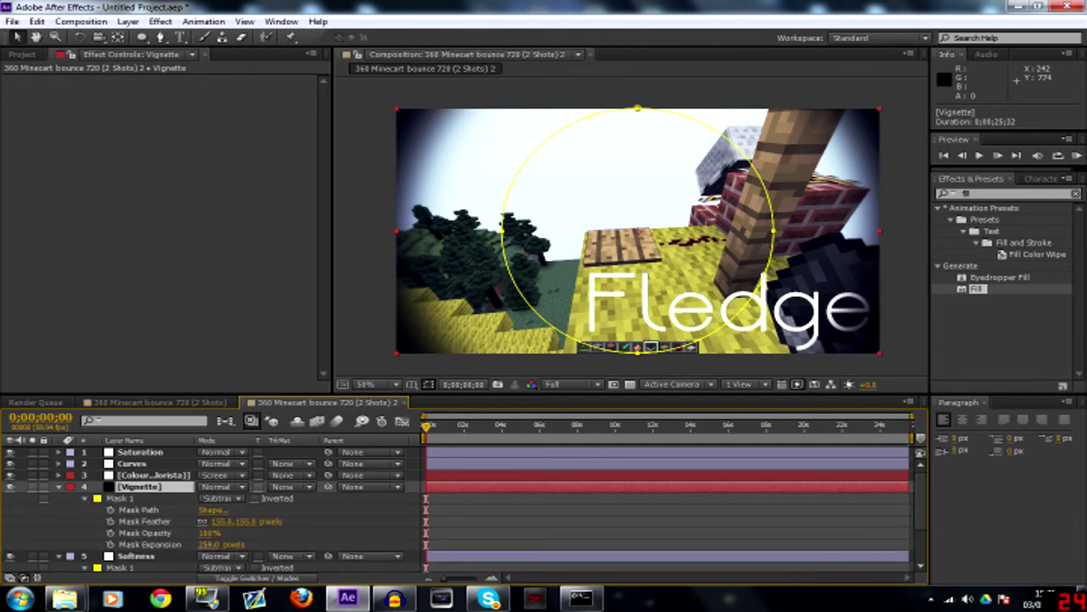
# - Reset the Vignette mask's expansion and feather to 0 pixels
pyautogui.click(209, 544)
pyautogui.write('0')
pyautogui.press('Return')
pyautogui.click(225, 521)
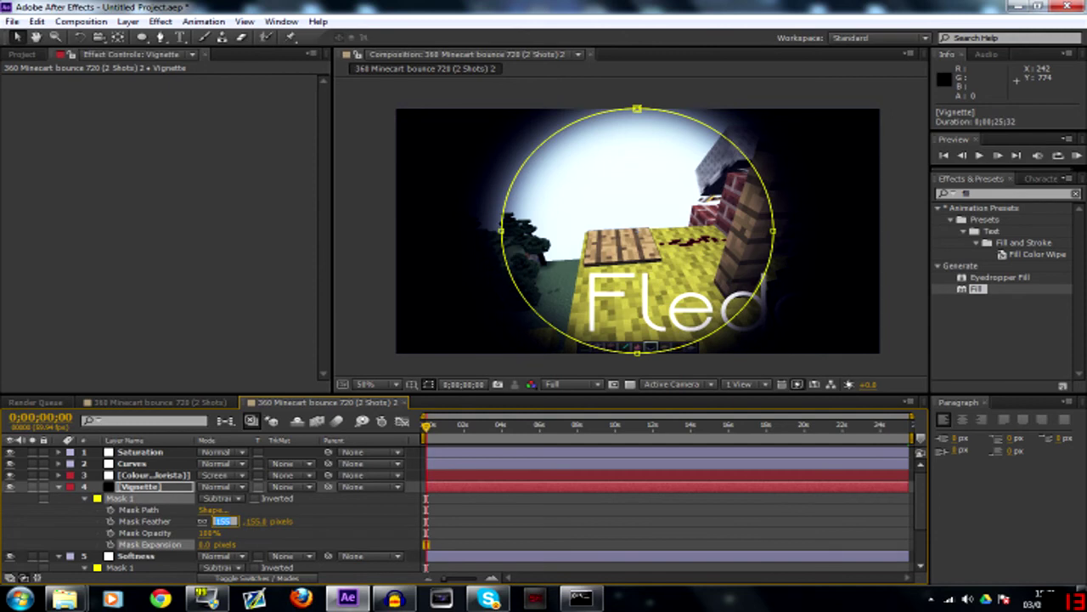
pyautogui.write('0')
pyautogui.press('Return')
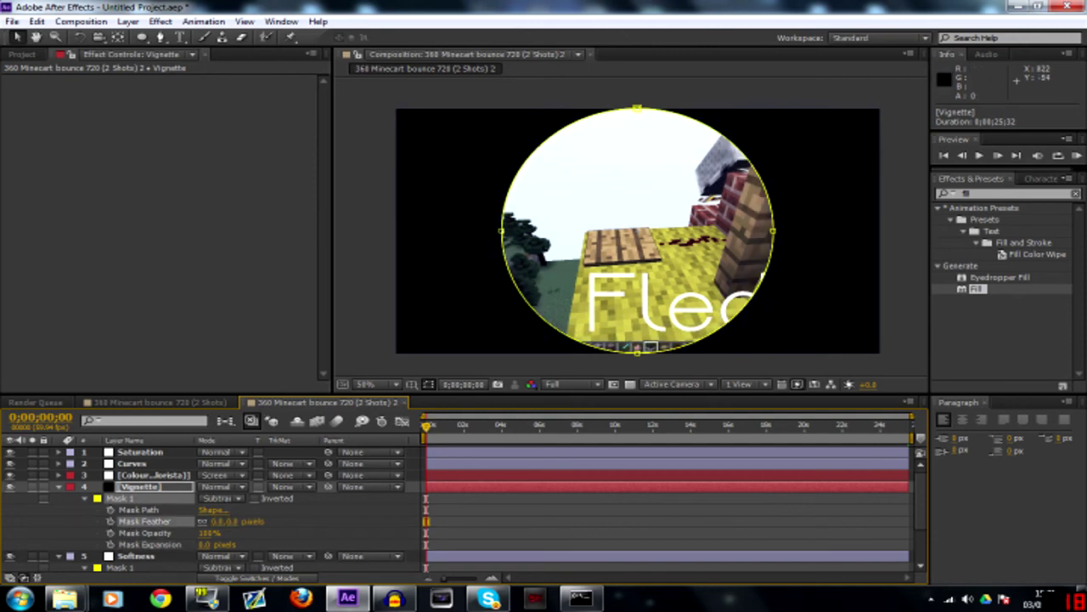
pyautogui.click(550, 503)
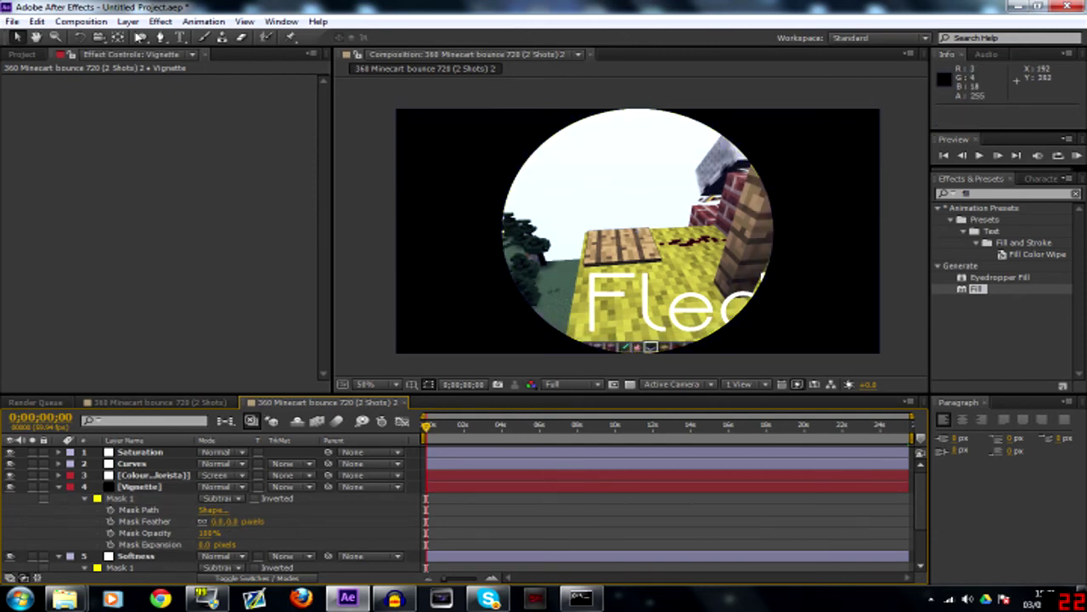
pyautogui.click(108, 508)
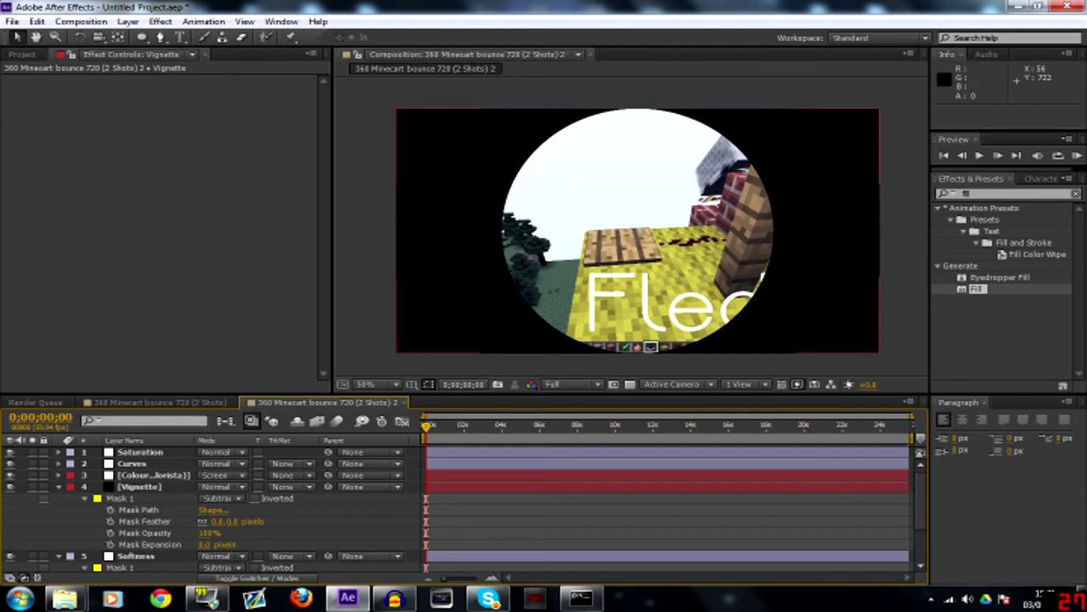
# - Soften the Vignette mask with a feather of 453 pixels and an expansion of 326 pixels
pyautogui.moveTo(218, 520); pyautogui.dragTo(527, 521)
pyautogui.moveTo(344, 521); pyautogui.dragTo(349, 521)
pyautogui.moveTo(532, 521); pyautogui.dragTo(549, 519)
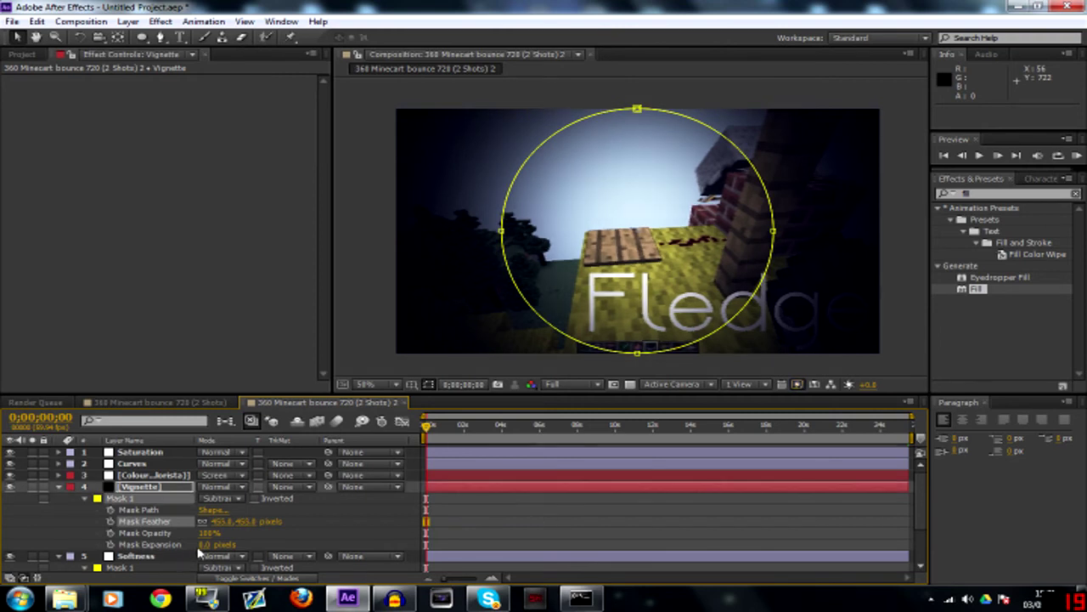
pyautogui.moveTo(208, 543); pyautogui.dragTo(283, 543)
pyautogui.click(539, 520)
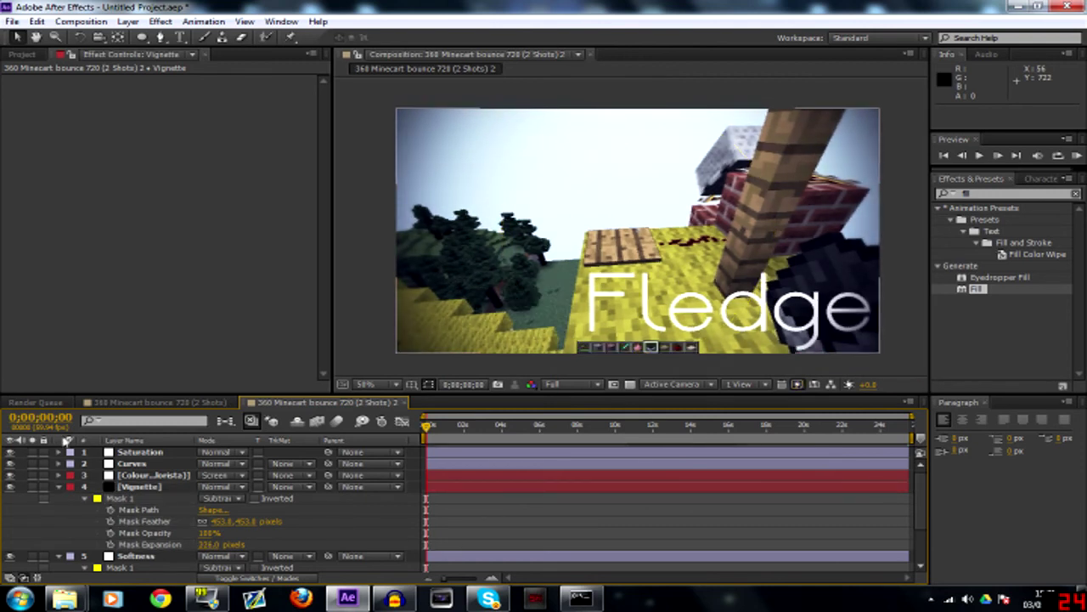
# - Examine how the vignetted grade differs from the Looks version by switching repeatedly between the two compositions
pyautogui.click(144, 402)
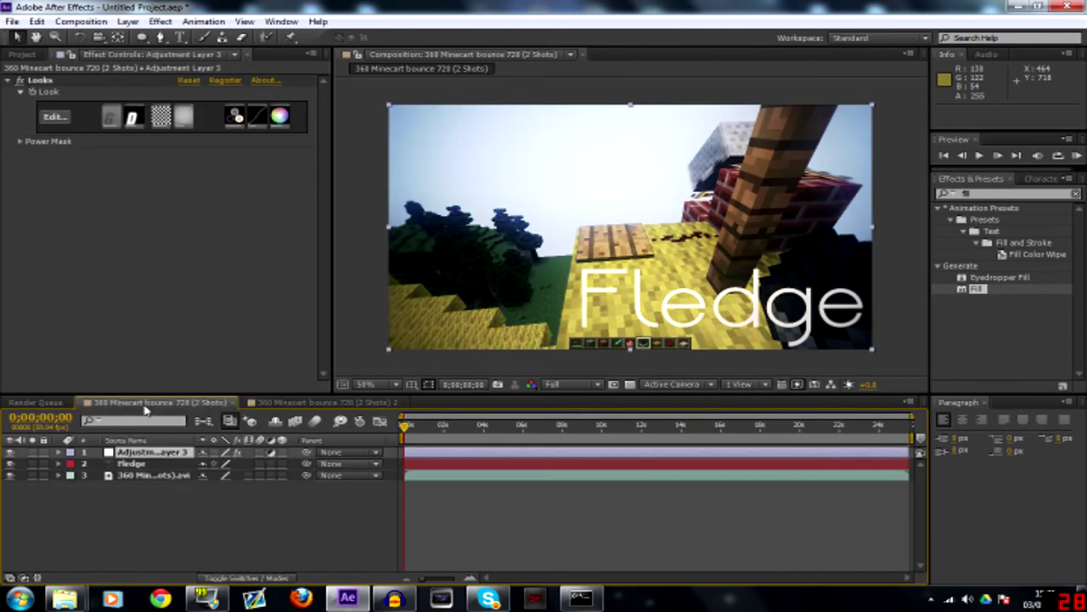
pyautogui.click(315, 404)
pyautogui.click(175, 404)
pyautogui.click(294, 405)
pyautogui.click(229, 406)
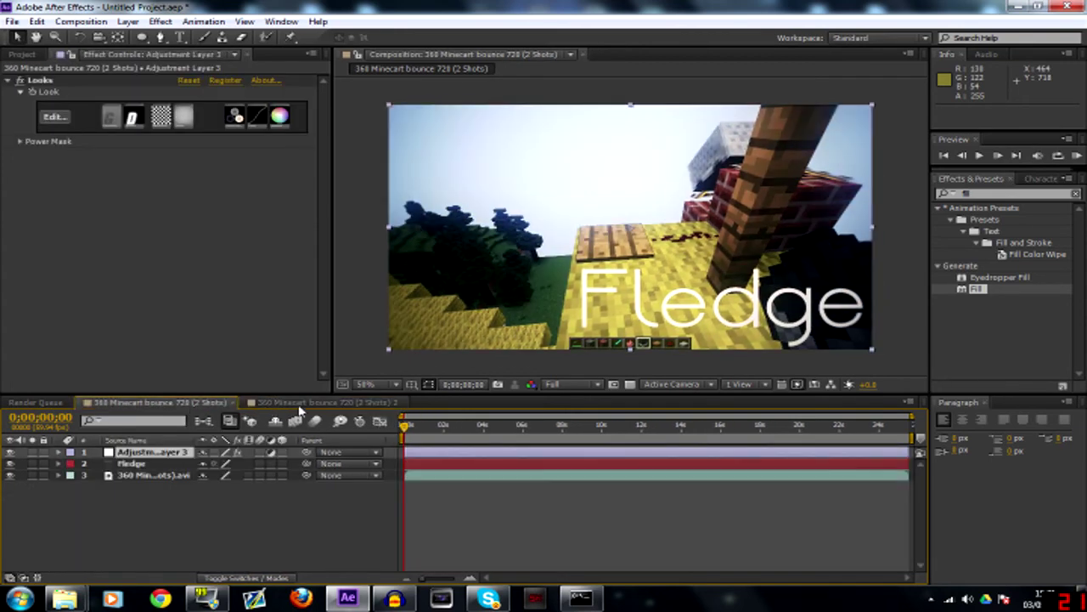
pyautogui.click(297, 406)
pyautogui.click(189, 406)
pyautogui.click(293, 405)
pyautogui.click(180, 405)
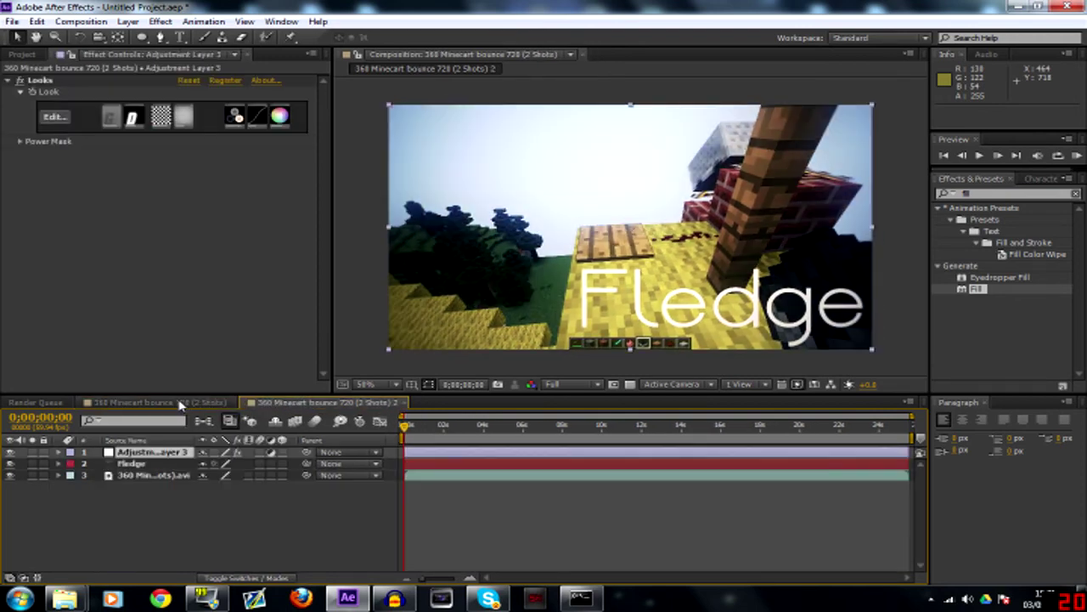
pyautogui.click(293, 405)
# - Lower the highlight and shadow points of the Curves layer's RGB curve slightly, and check the result against the Looks composition
pyautogui.click(155, 464)
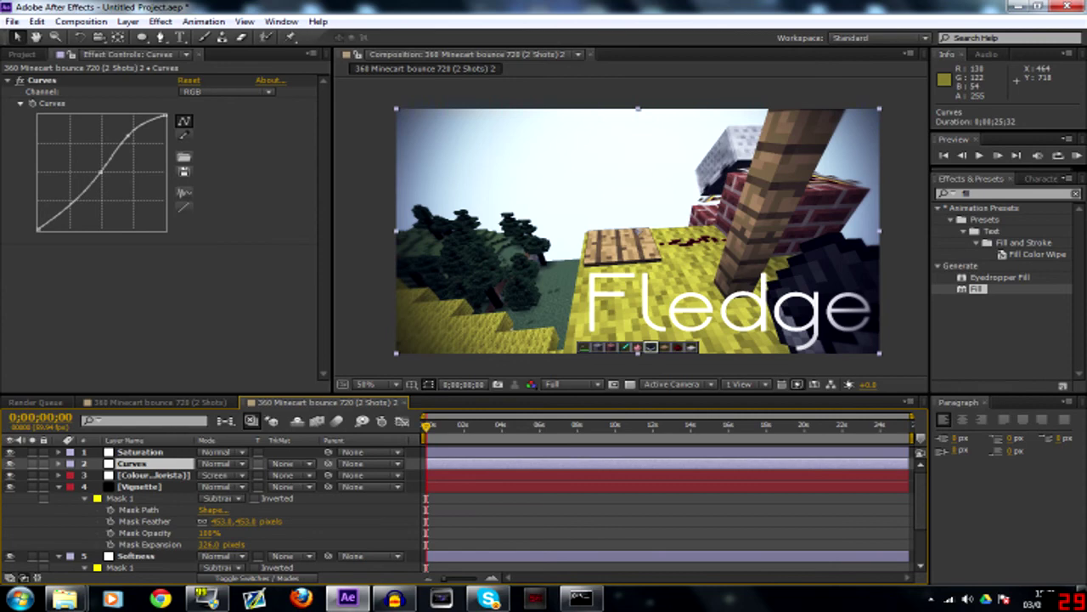
pyautogui.moveTo(128, 136)
pyautogui.mouseDown()
pyautogui.moveTo(132, 122)
pyautogui.moveTo(128, 140)
pyautogui.mouseUp()
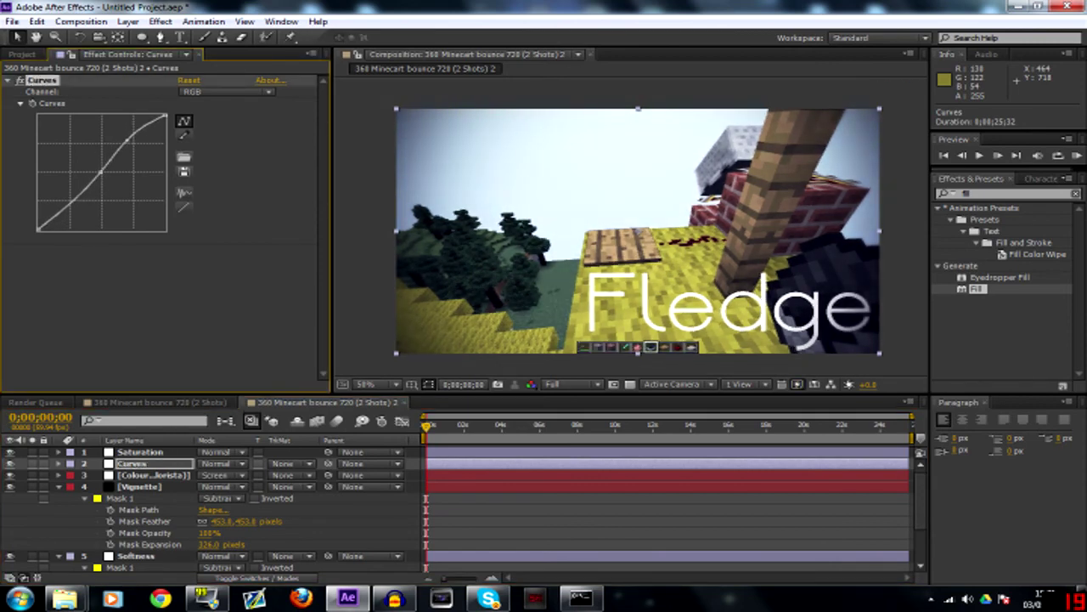
pyautogui.moveTo(70, 203); pyautogui.dragTo(68, 209)
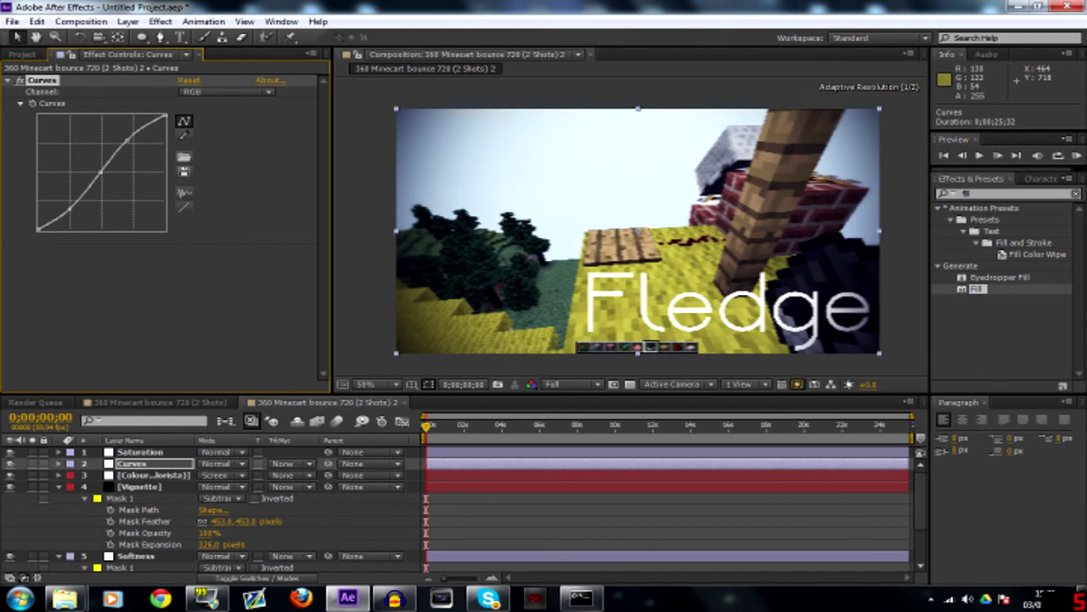
pyautogui.click(186, 399)
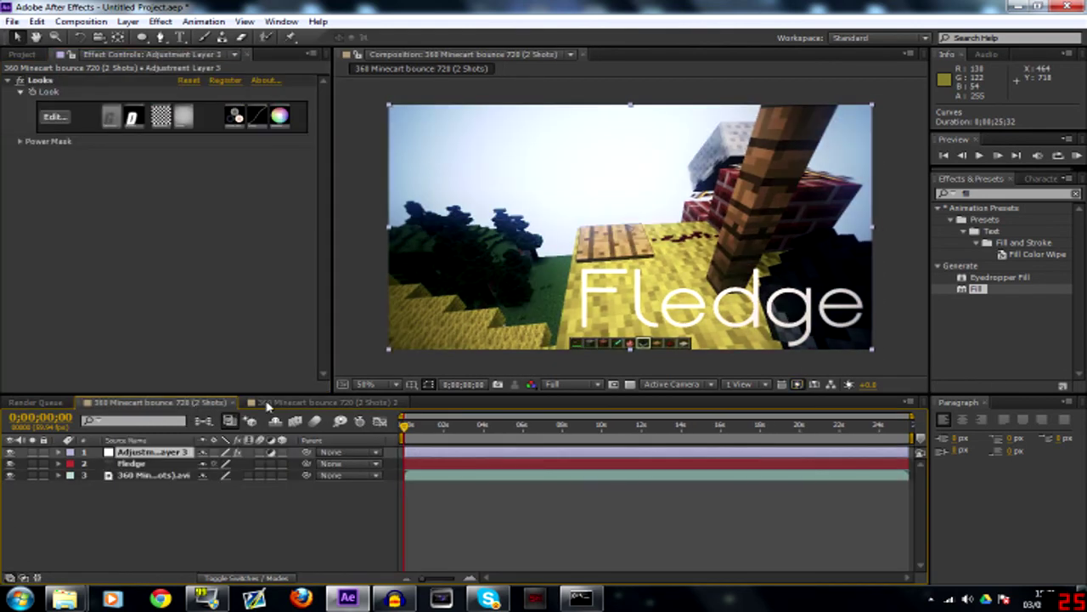
pyautogui.click(288, 402)
# - Create a second black 1280 x 720 px solid named Colour Tone
pyautogui.click(488, 524)
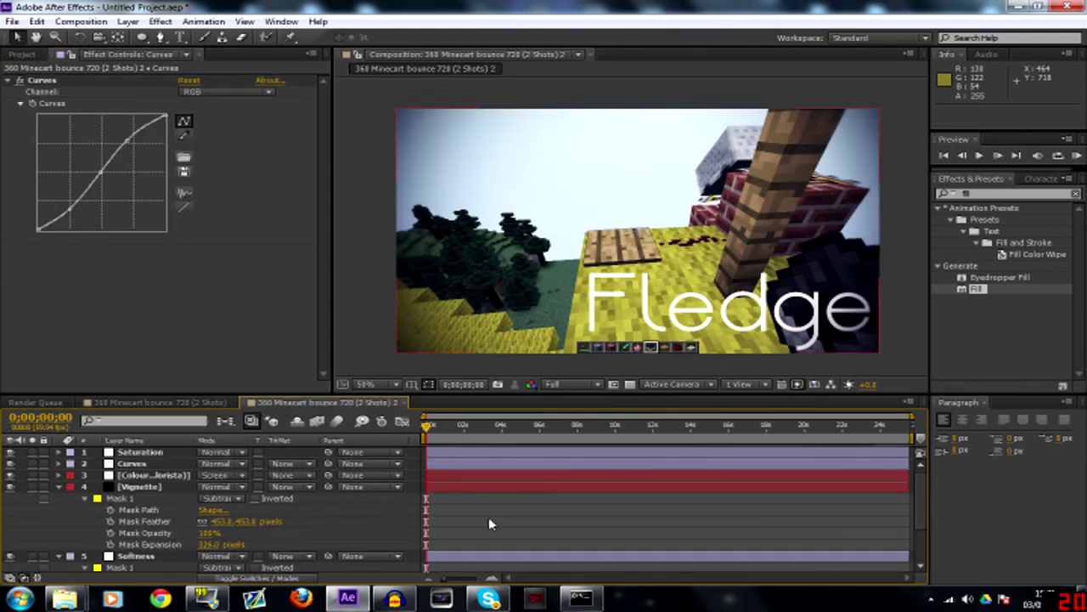
pyautogui.hotkey('ctrl', 'y')
pyautogui.write('C')
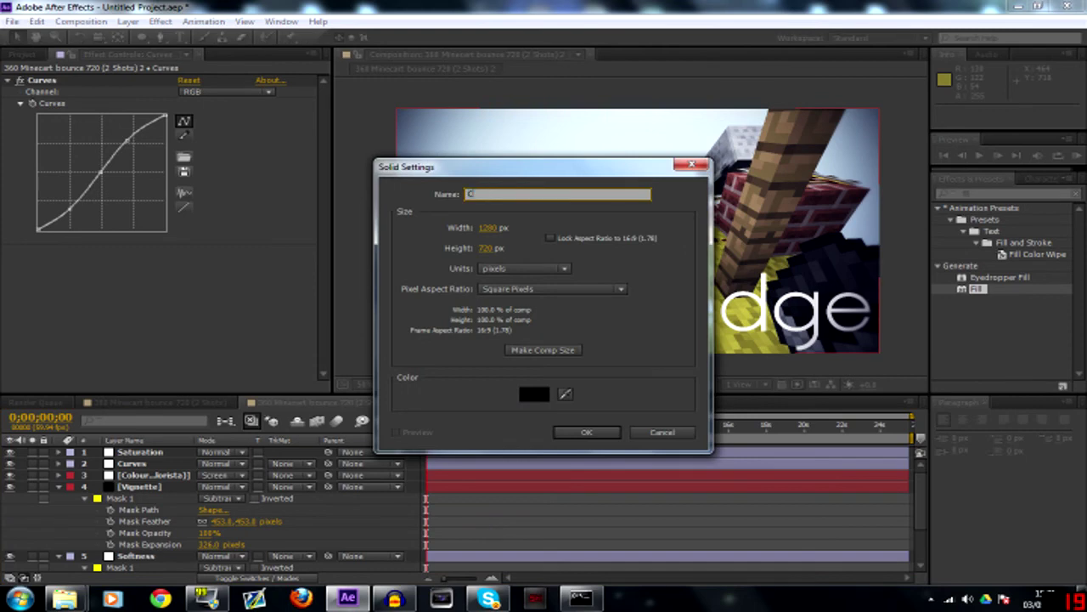
pyautogui.write('olour Tone')
pyautogui.press('Return')
# - Apply the Fill effect to the new Colour Tone solid and move the solid directly below the Curves layer
pyautogui.moveTo(978, 290); pyautogui.dragTo(440, 452)
pyautogui.moveTo(151, 482); pyautogui.dragTo(150, 481)
# - Set the new Colour Tone layer's blending mode to Screen and its opacity to 61%
pyautogui.click(214, 476)
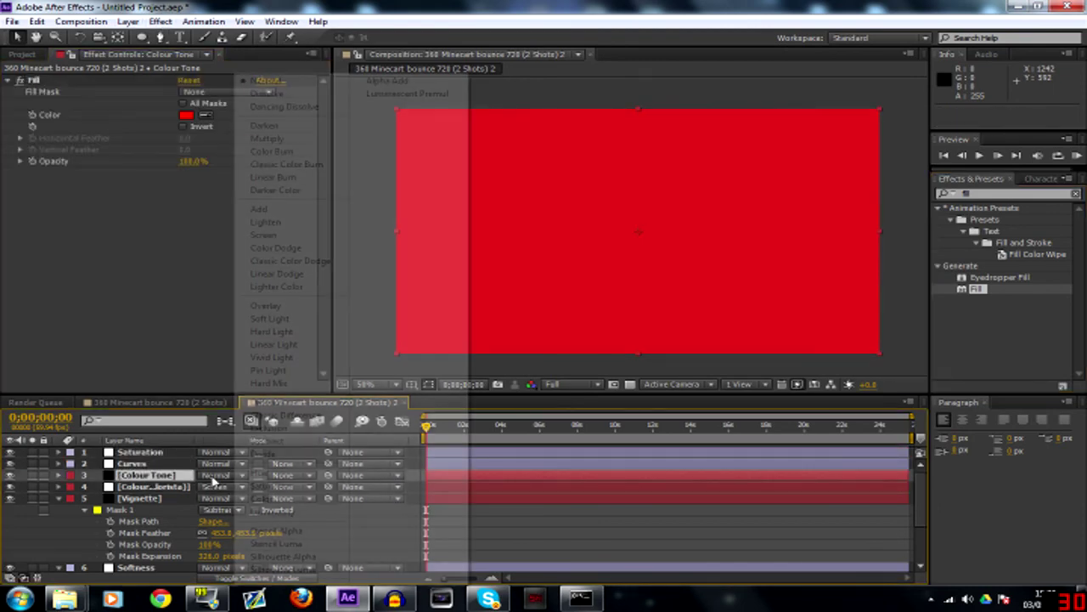
pyautogui.click(280, 235)
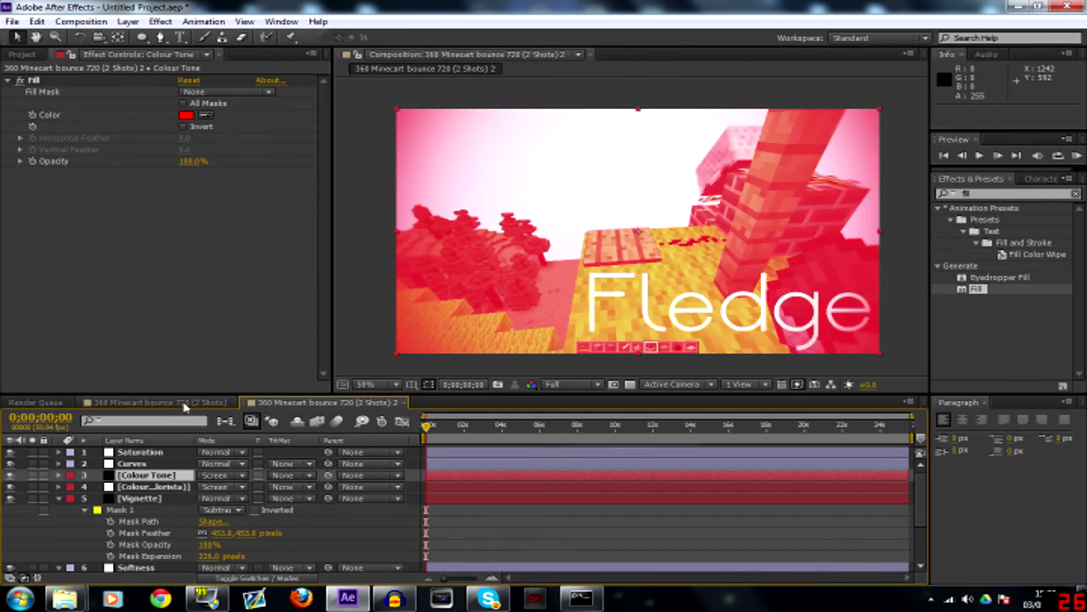
pyautogui.press('t')
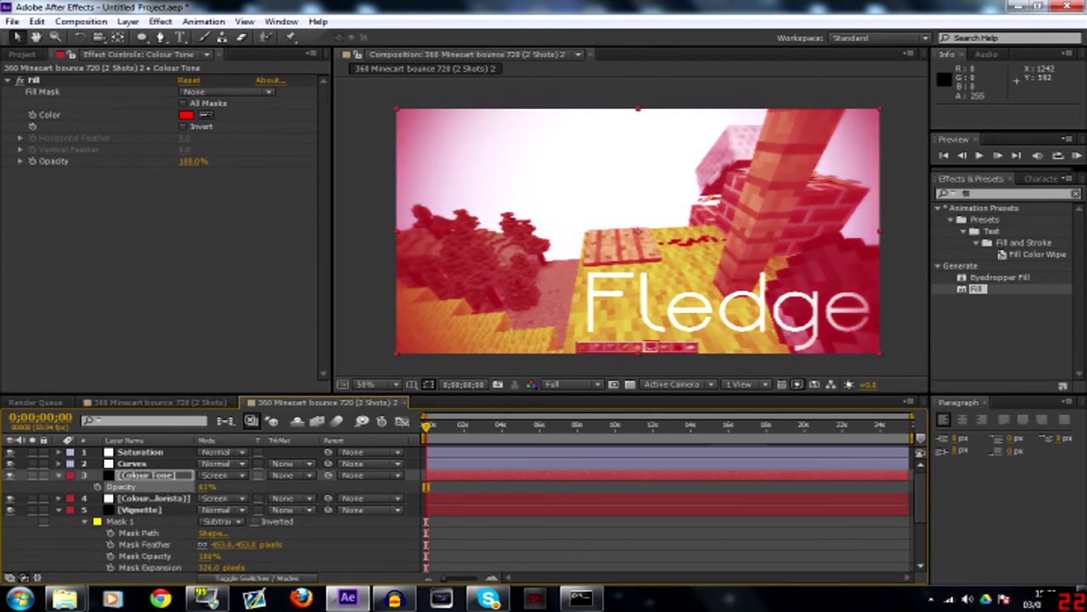
# - Set the new Colour Tone layer's Fill colour to dark yellow-brown (RGB 52, 43, 14), and toggle the layer's visibility to check its effect
pyautogui.click(186, 115)
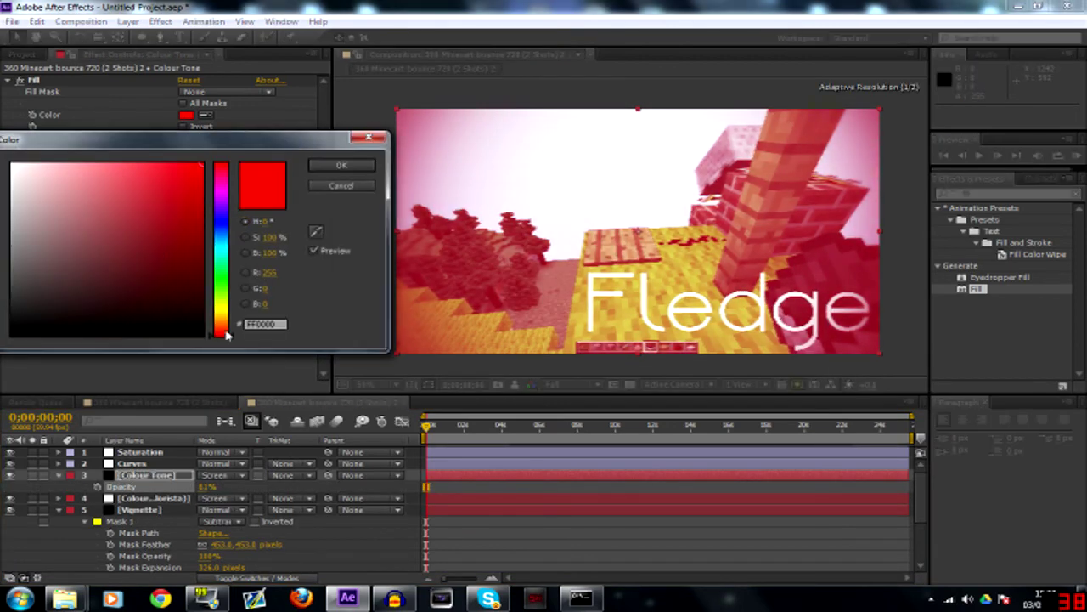
pyautogui.moveTo(226, 334); pyautogui.dragTo(223, 315)
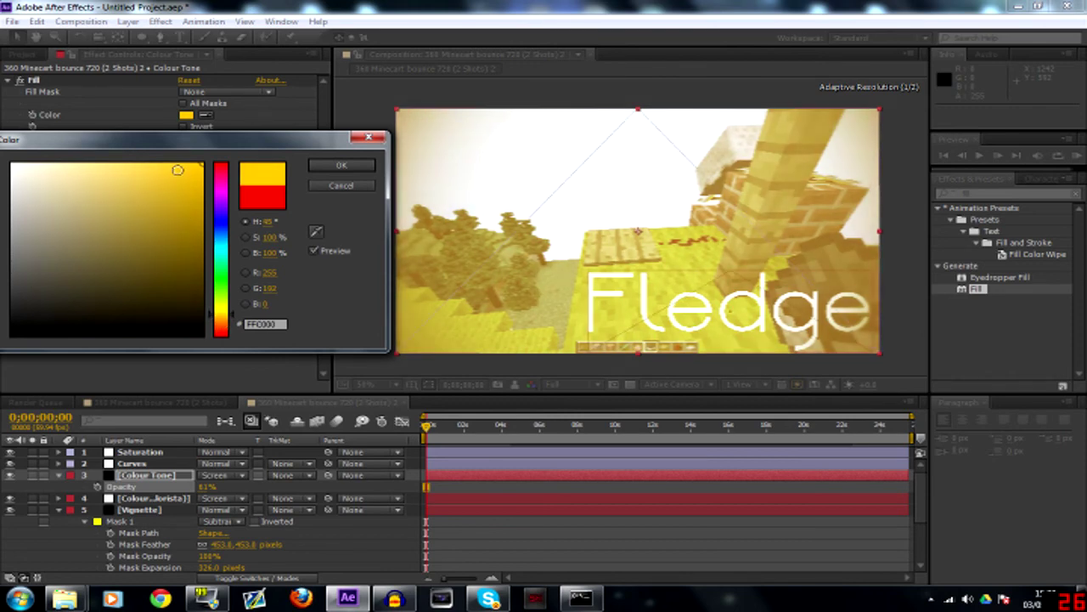
pyautogui.moveTo(177, 170); pyautogui.dragTo(150, 302)
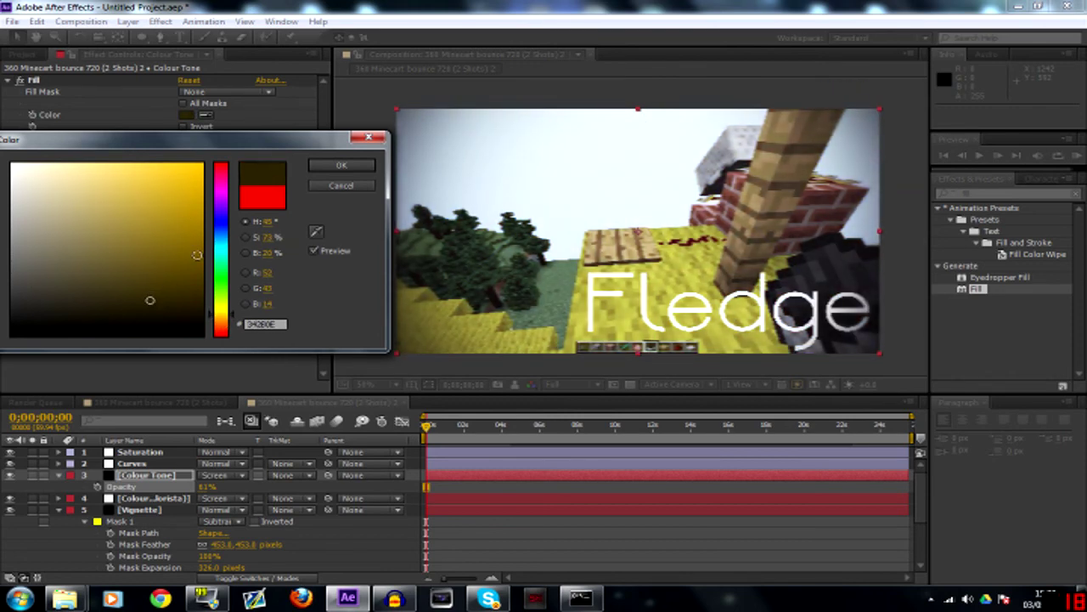
pyautogui.click(341, 165)
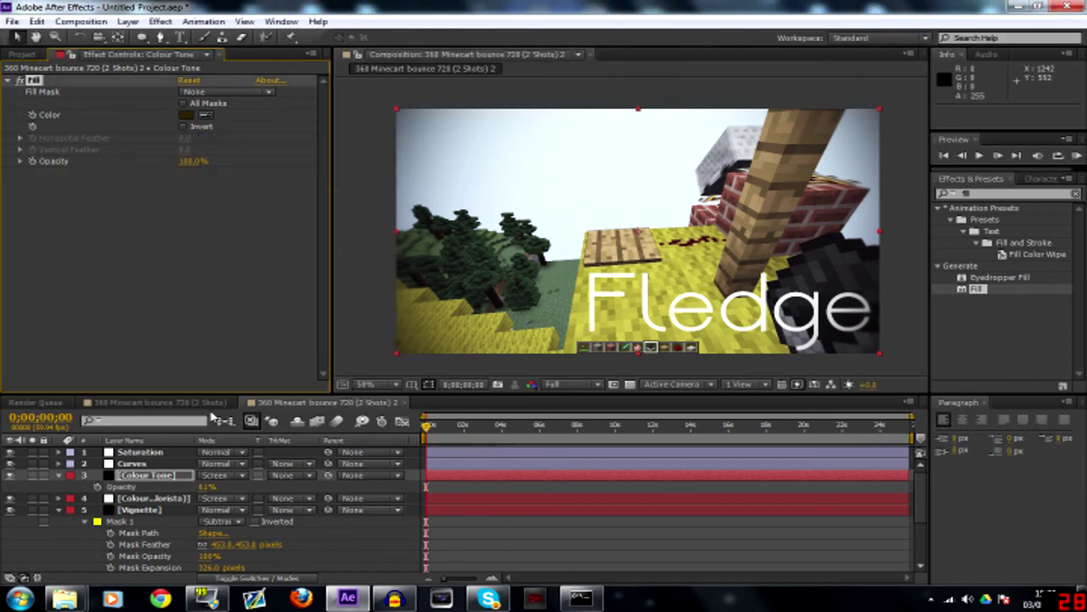
pyautogui.click(11, 475)
pyautogui.click(11, 475)
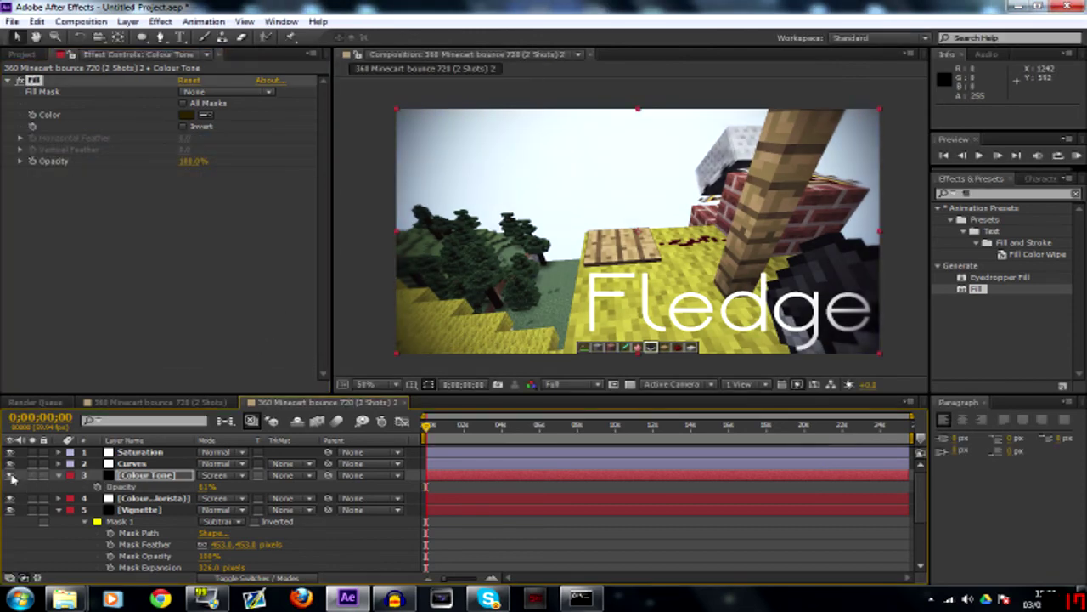
pyautogui.click(162, 477)
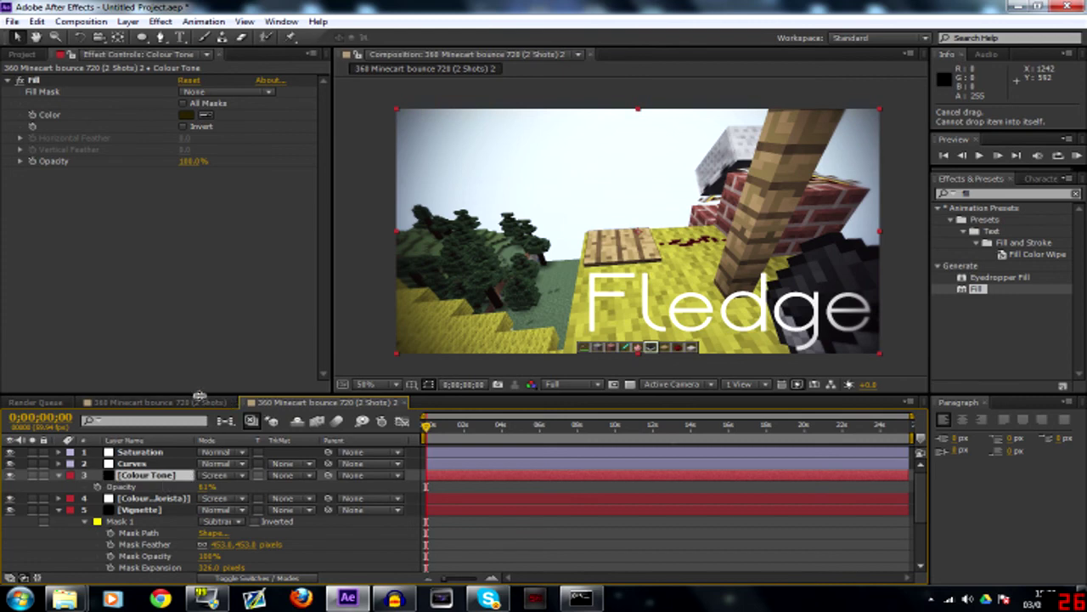
# - Compare the layered colour correction with the Looks composition by alternating between the two compositions, and deselect the Colour Tone layer
pyautogui.click(157, 402)
pyautogui.click(272, 405)
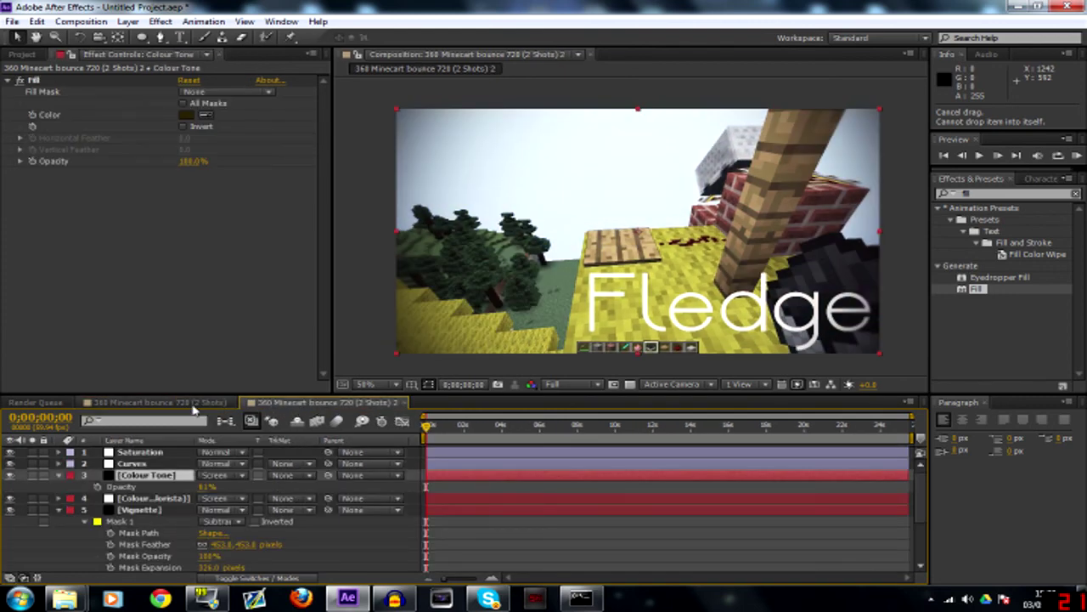
pyautogui.click(157, 402)
pyautogui.click(272, 404)
pyautogui.click(182, 404)
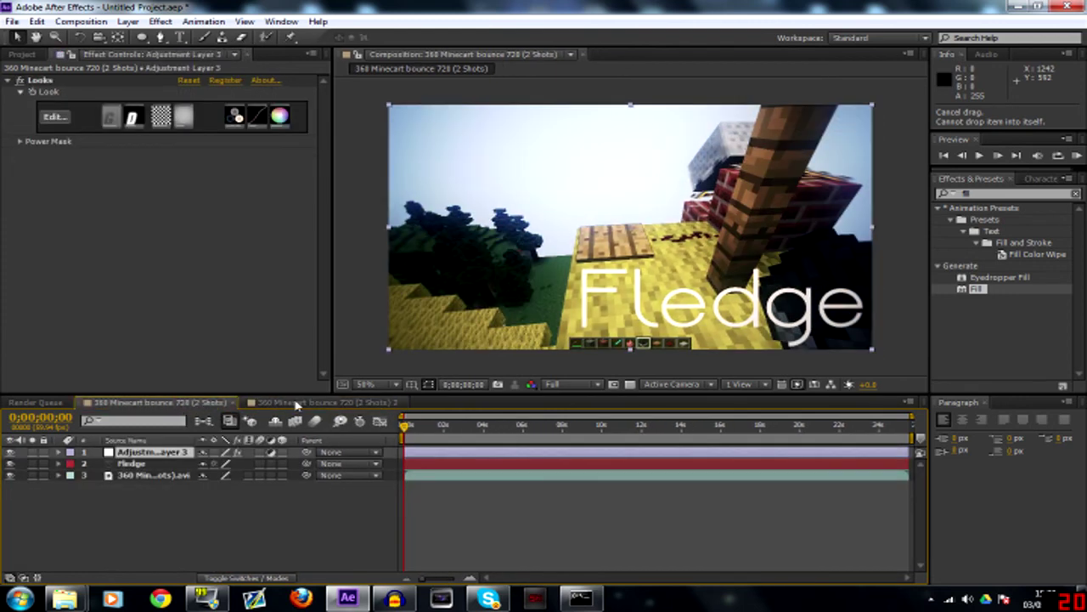
pyautogui.click(289, 404)
pyautogui.click(204, 404)
pyautogui.click(285, 405)
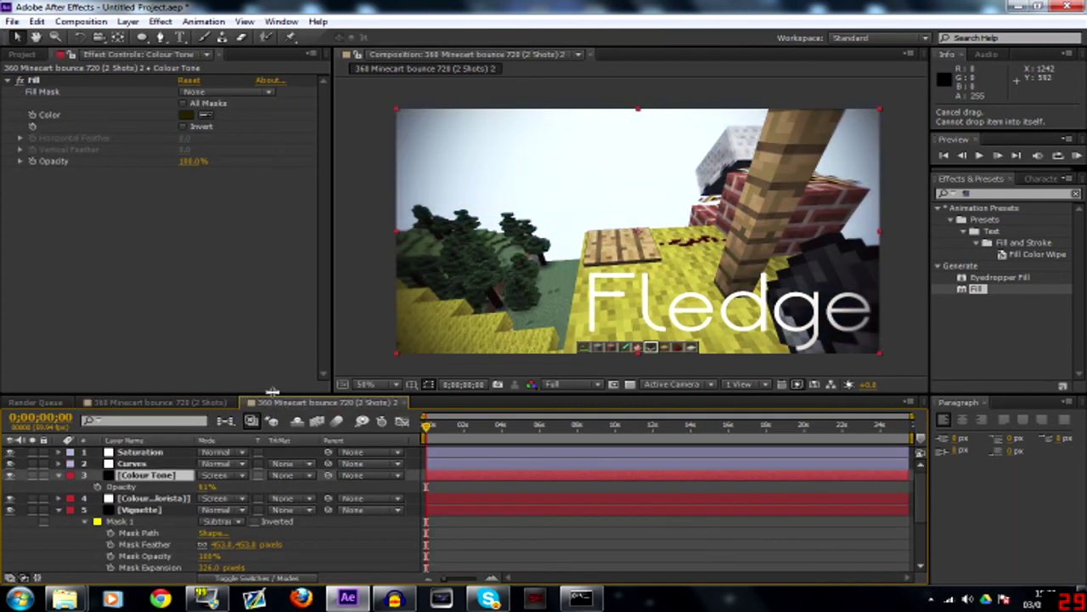
pyautogui.click(665, 554)
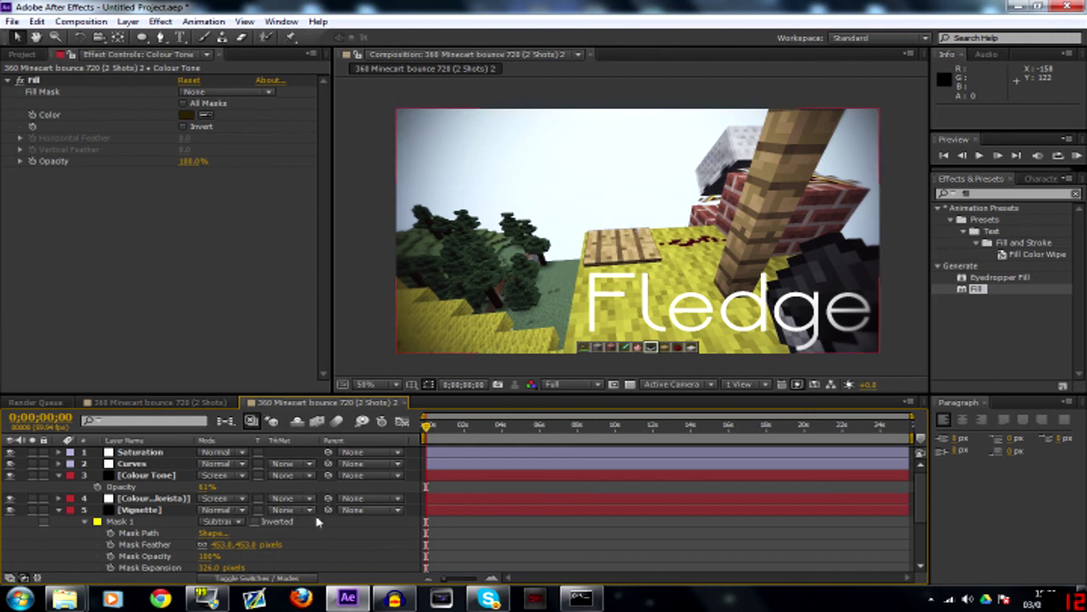
pyautogui.scroll(-3, 542, 528)
pyautogui.scroll(3, 525, 508)
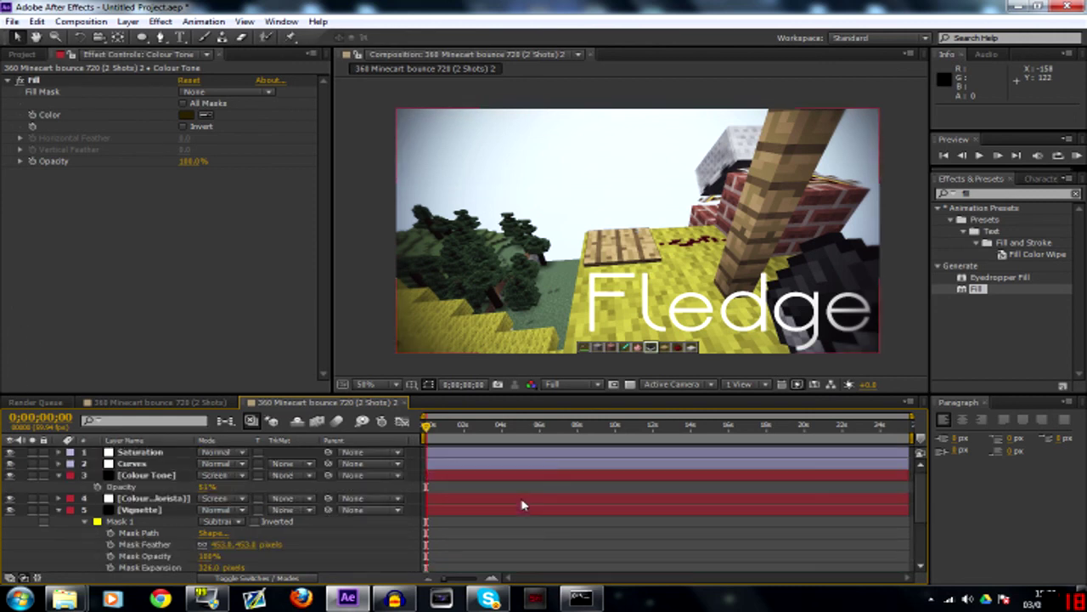